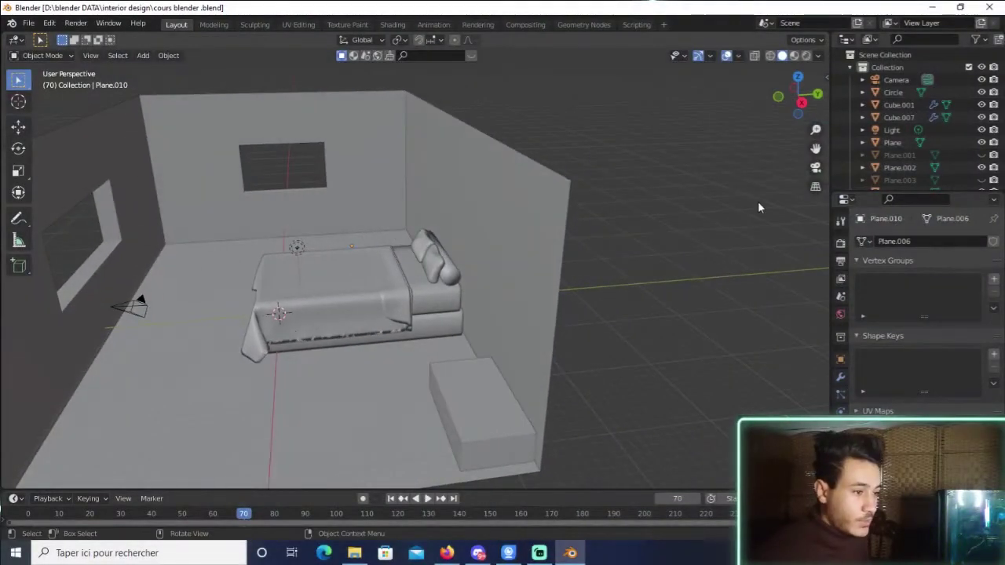
Orbit the viewport in closer to the bed and the room walls.
middle_drag(758, 201, 698, 281)
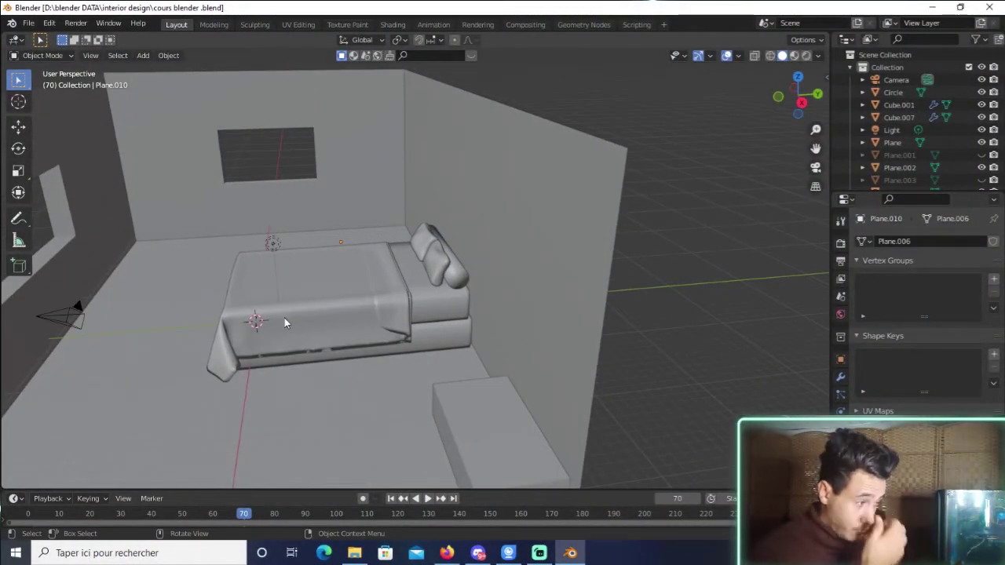
Select the bed, place the 3D cursor on the floor, and orbit to face the back wall.
click(328, 301)
scroll(346, 306, down, 5)
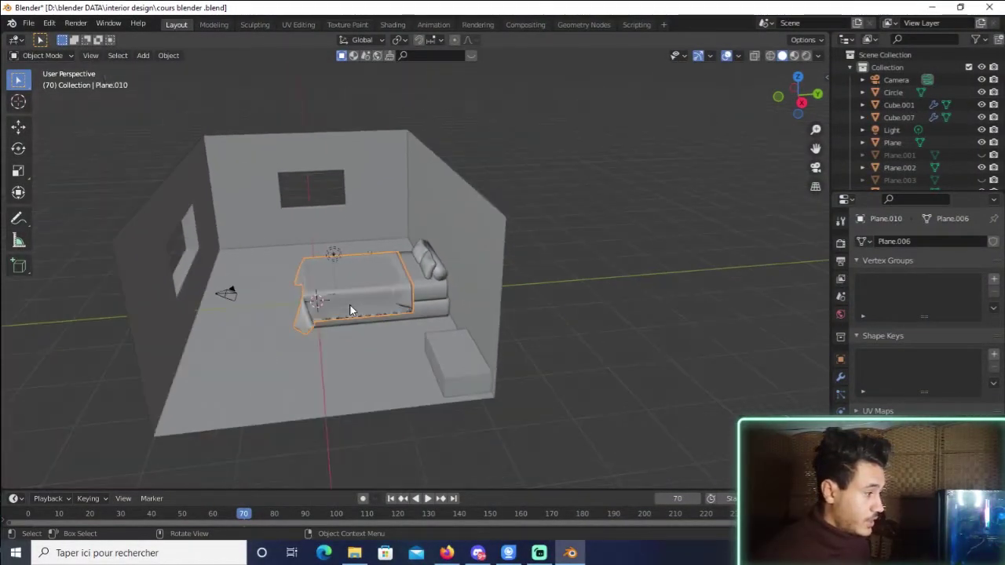
shift+right_click(669, 283)
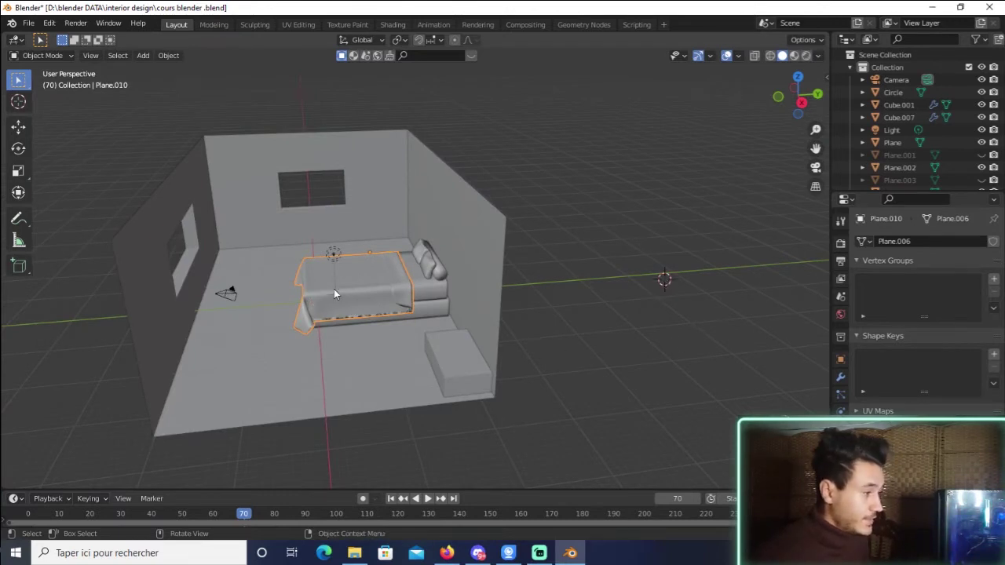
drag(797, 95, 557, 218)
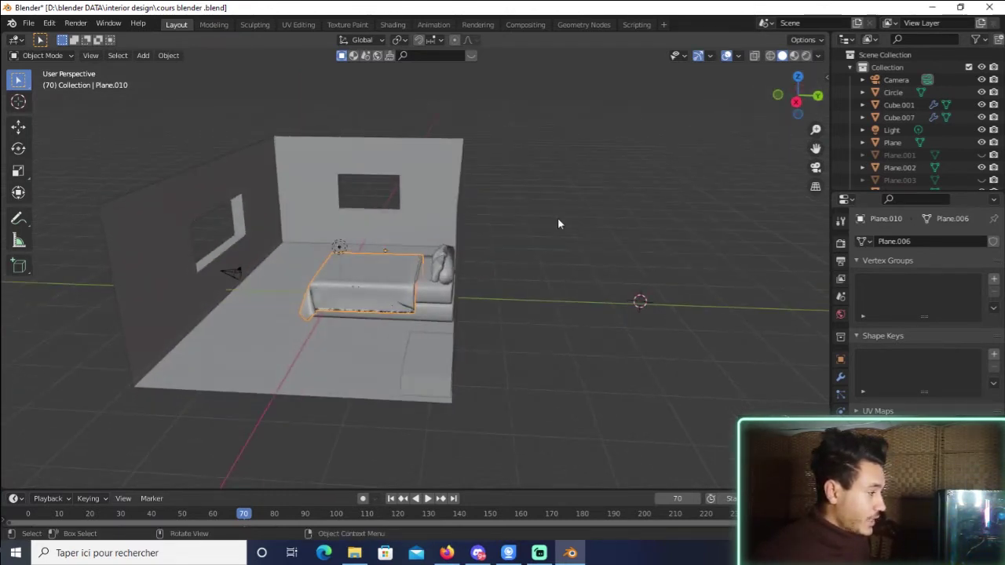
Snap the 3D cursor to the world origin and clear the selection.
key(shift+s)
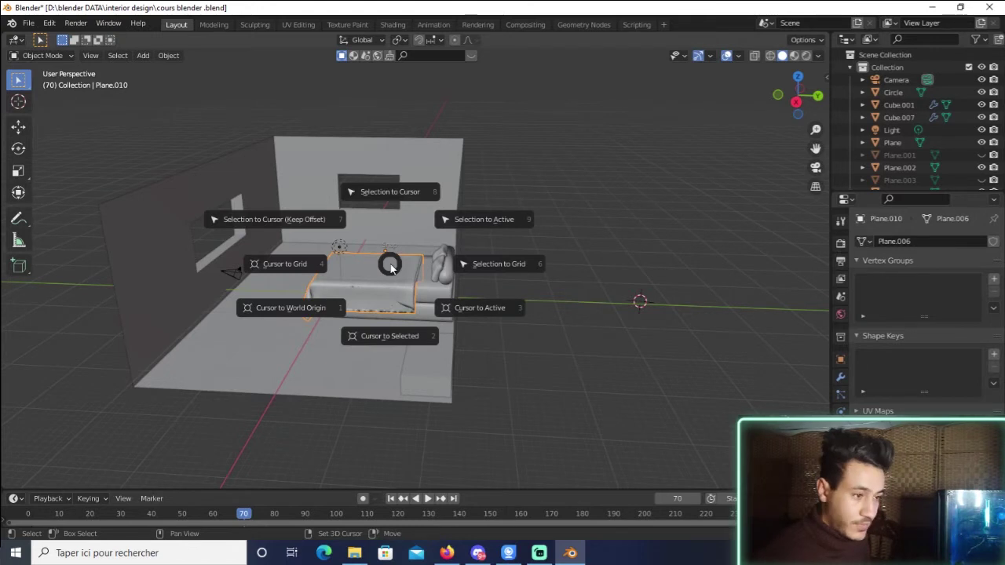
click(297, 322)
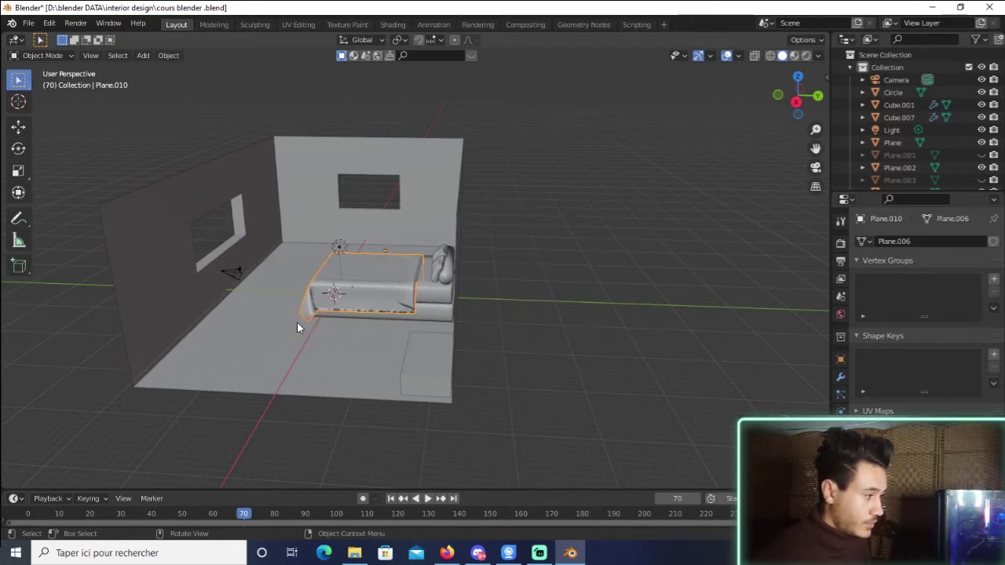
key(a)
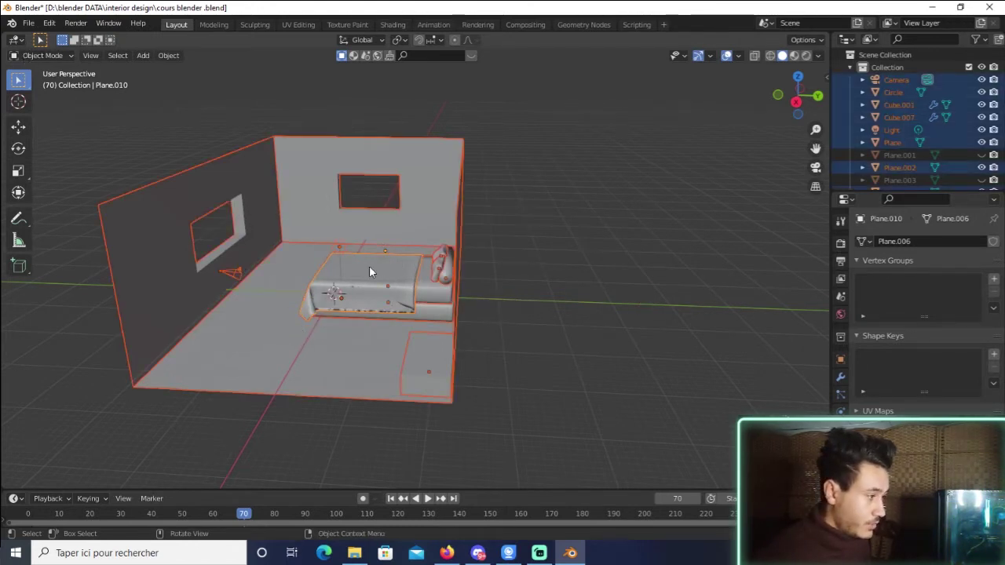
key(alt+a)
key(shift+a)
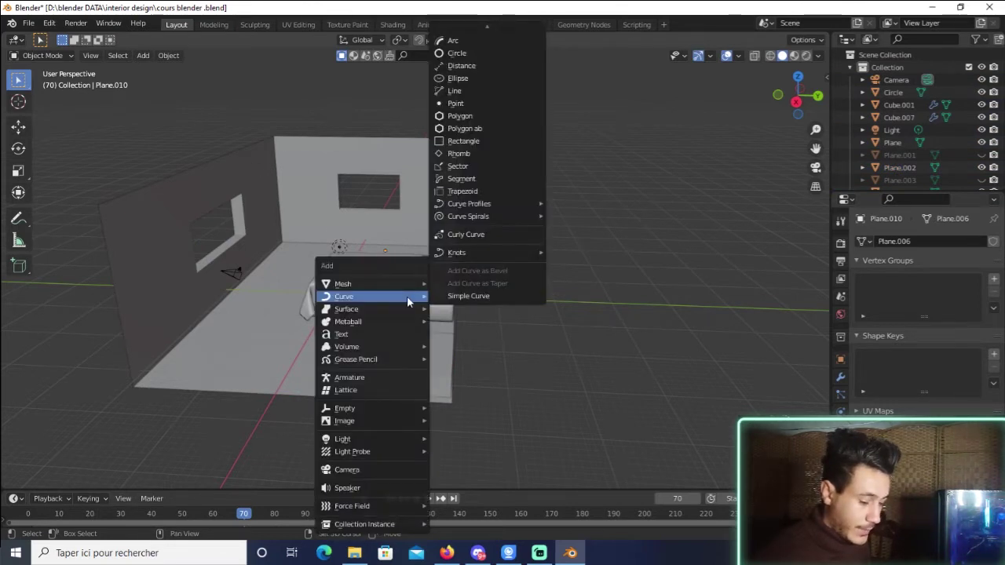
mouse_move(343, 284)
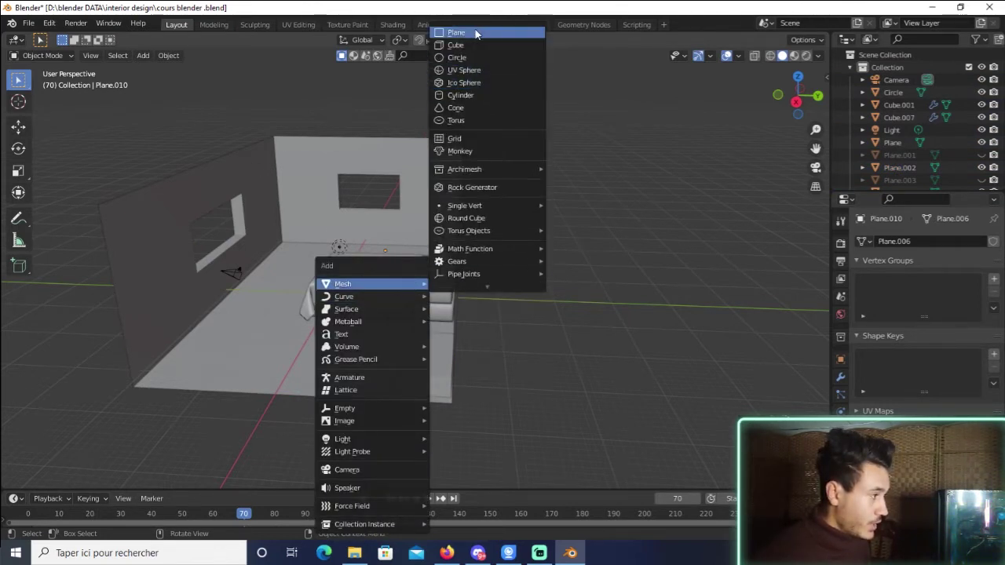
Add a plane, enlarge it, and raise it along Z.
click(475, 33)
key(s)
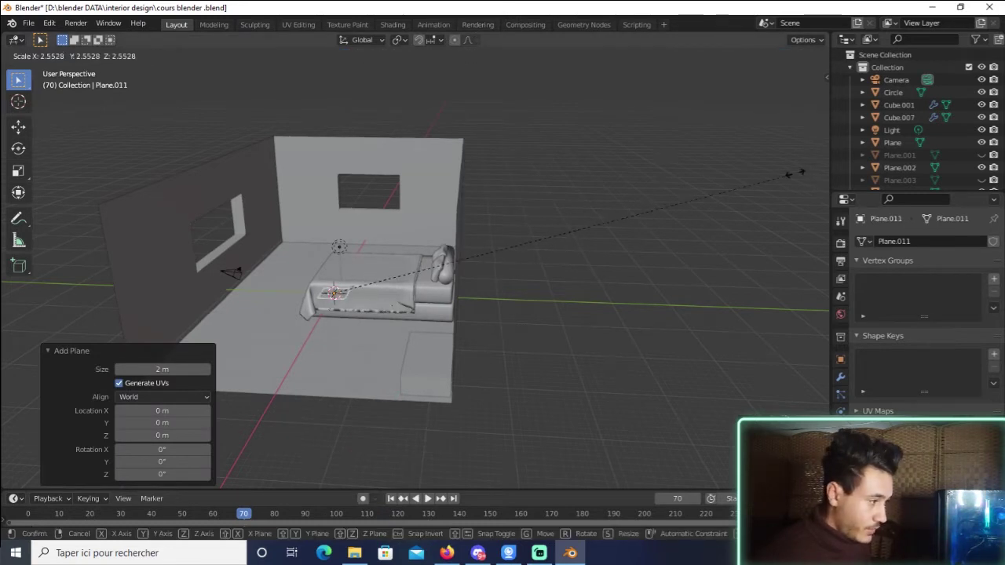
click(644, 210)
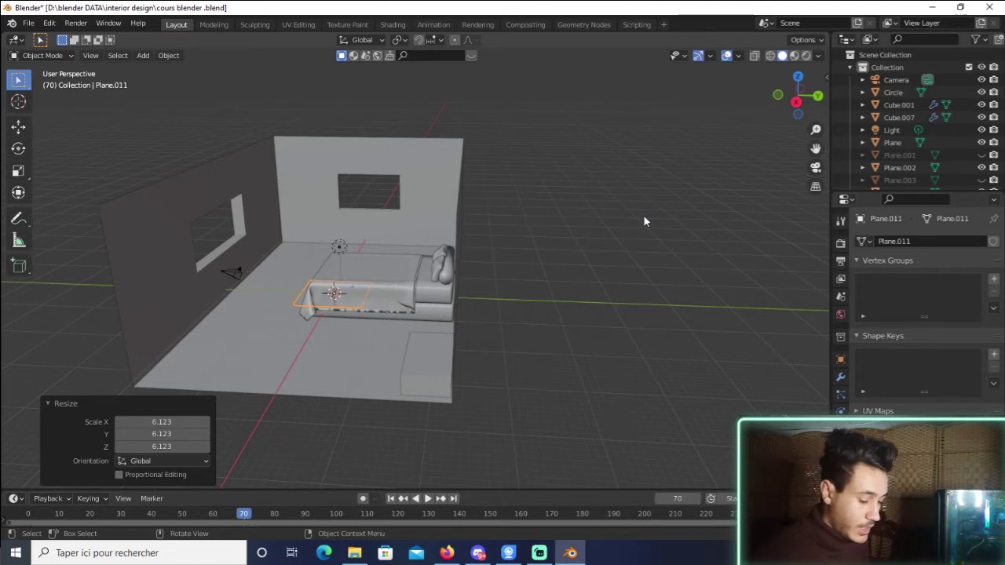
key(g)
key(z)
click(640, 158)
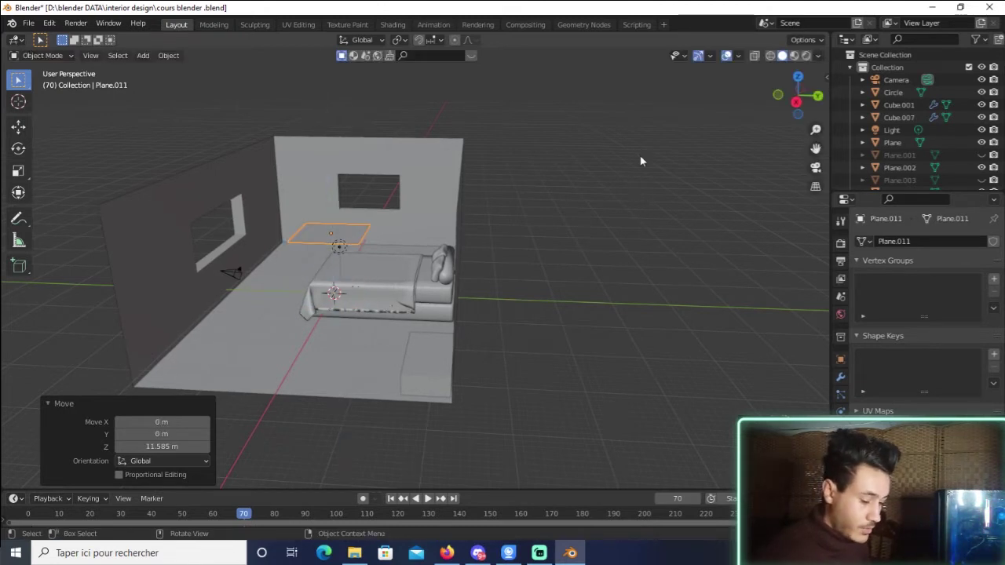
Rotate the plane 90° on Y and stretch it to 1.95 on Z.
key(r)
key(y)
key(9)
key(0)
key(Return)
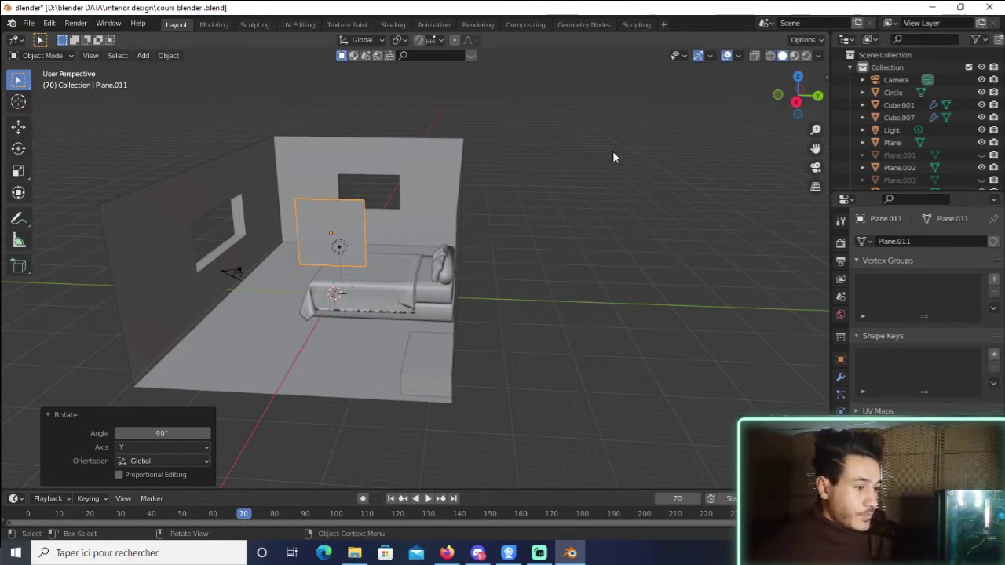
key(s)
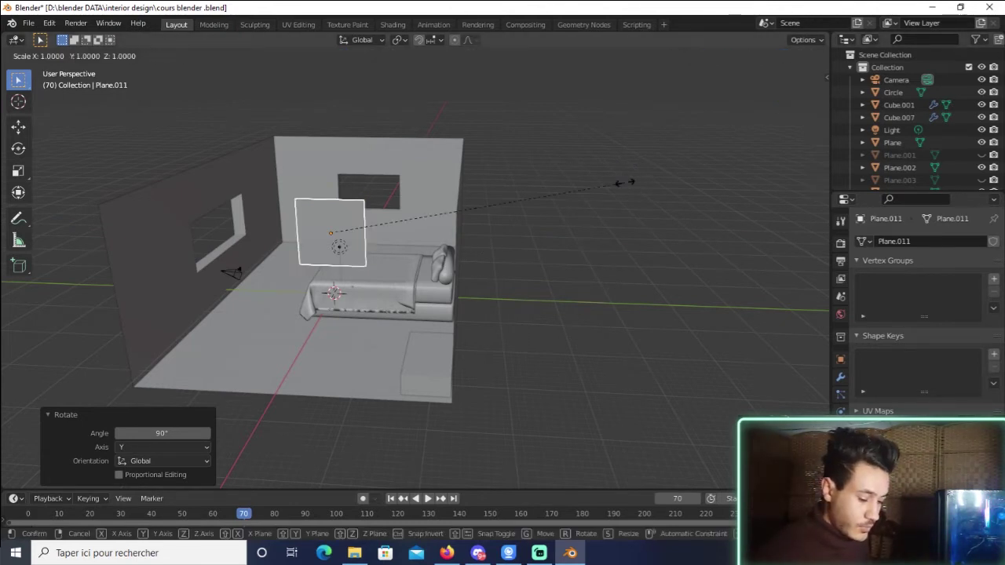
key(z)
click(655, 192)
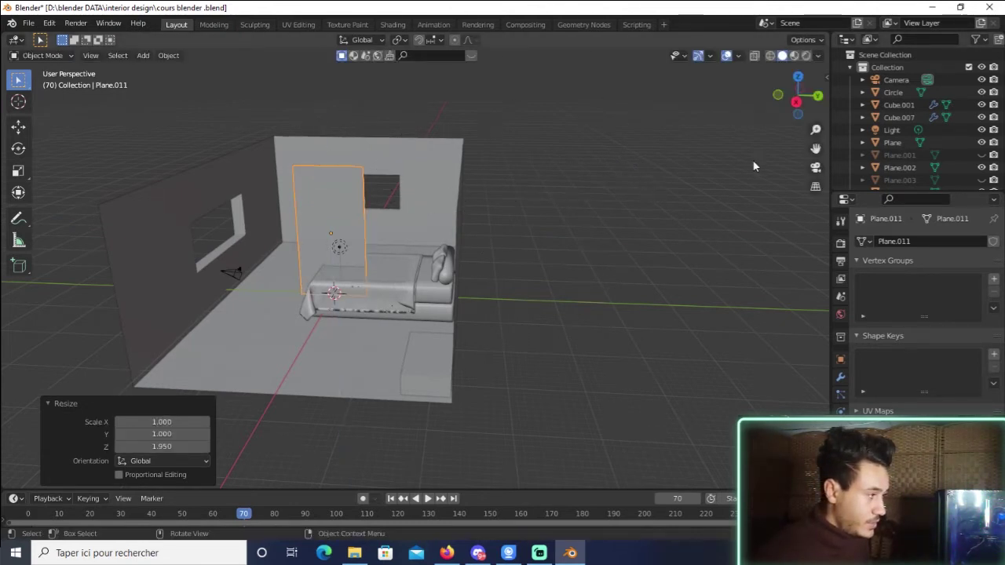
Move the plane 51.293 m along Y, out beside the room.
drag(801, 98, 794, 102)
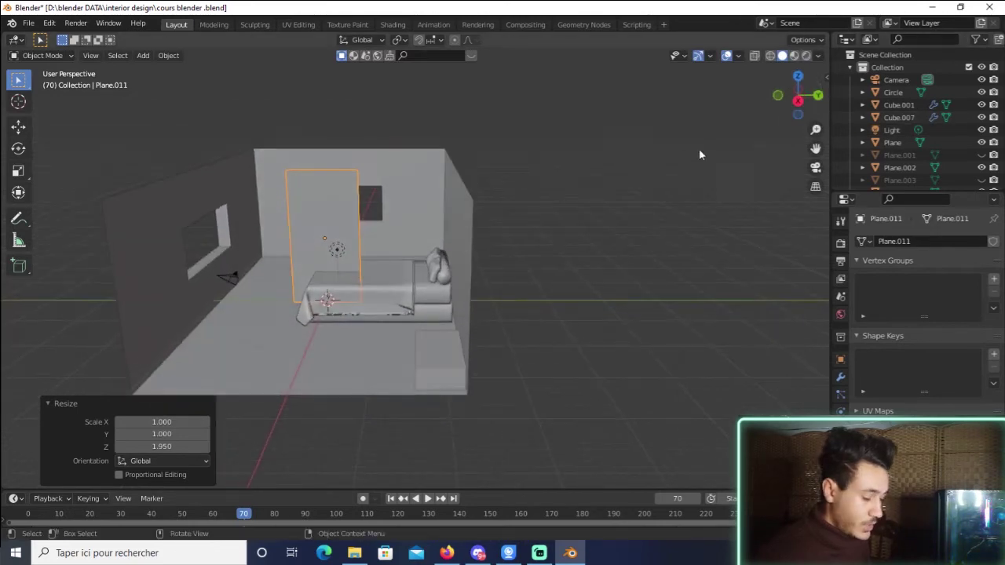
key(g)
key(y)
click(145, 175)
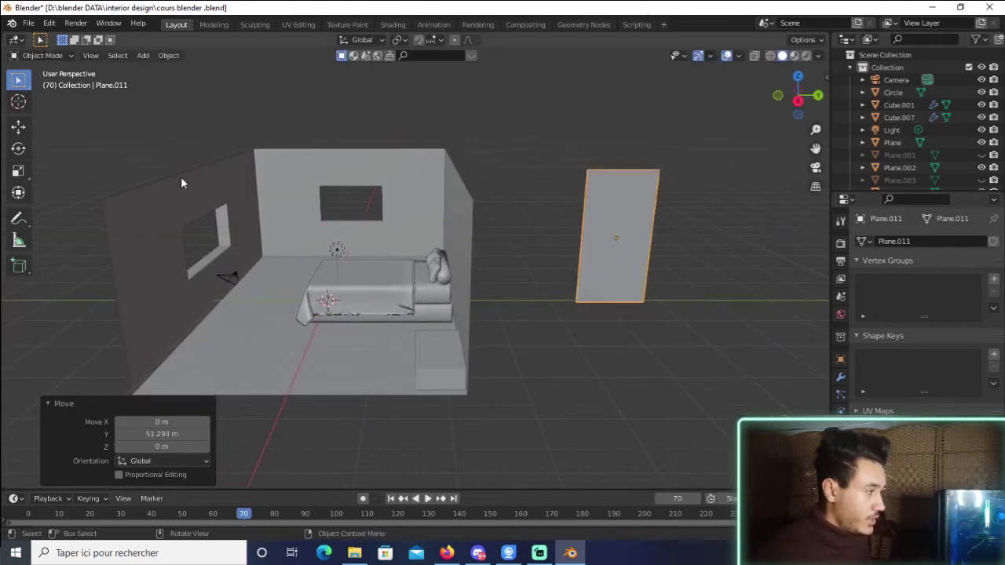
mouse_move(800, 98)
mouse_down()
mouse_move(795, 108)
mouse_move(811, 116)
mouse_move(802, 110)
mouse_up()
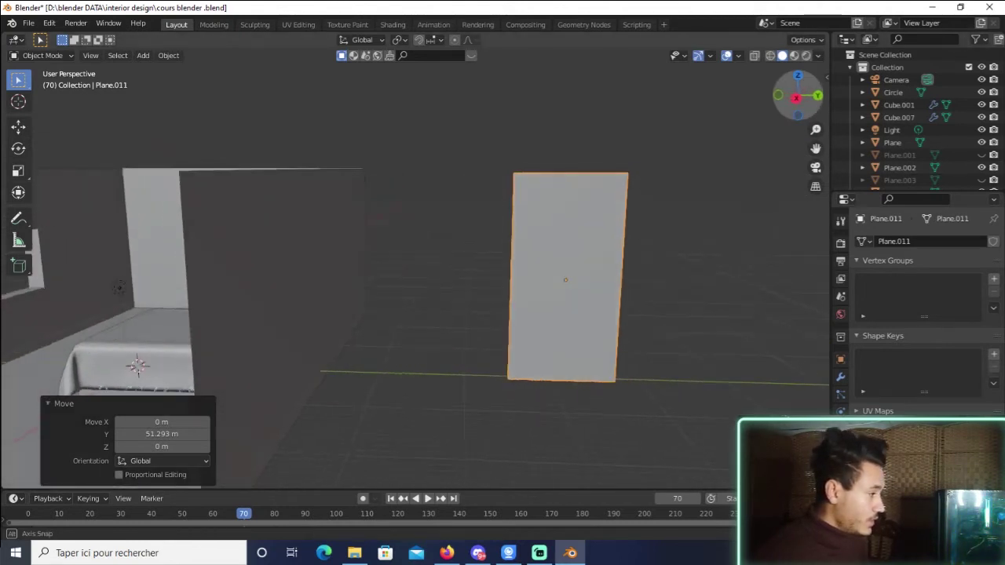
drag(816, 148, 707, 149)
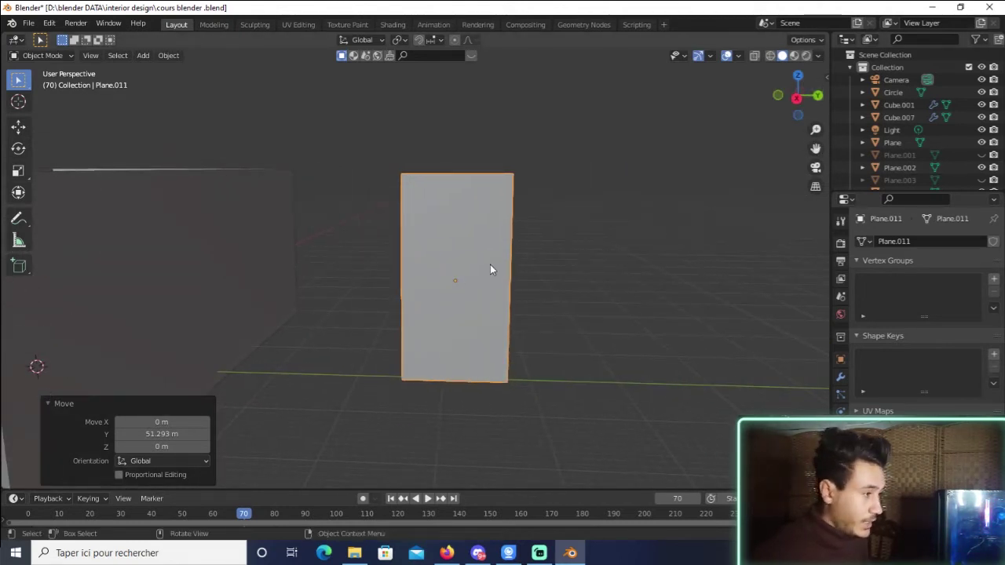
right_click(459, 229)
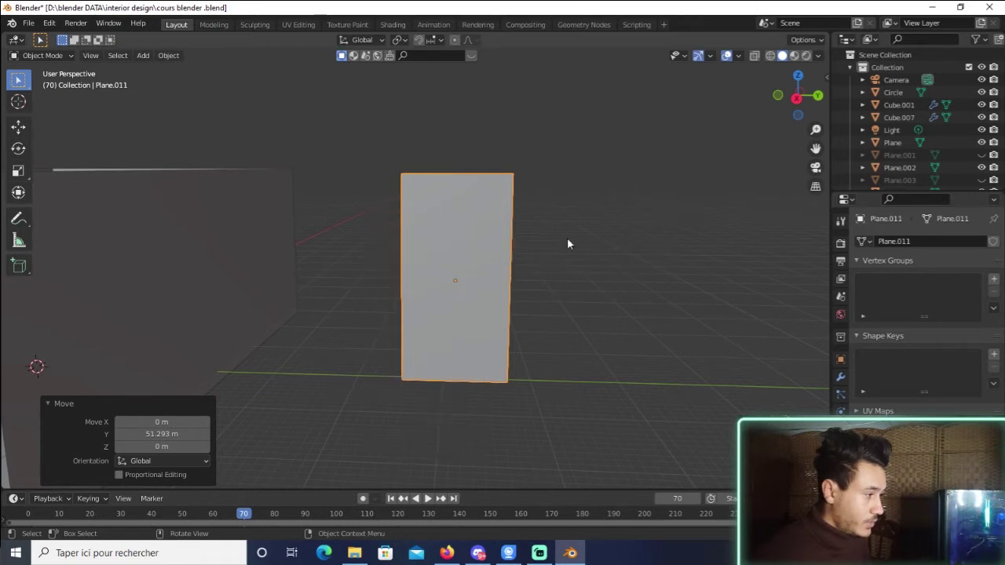
Subdivide the plane in Edit Mode with 40 cuts, then deselect and center the view.
key(Tab)
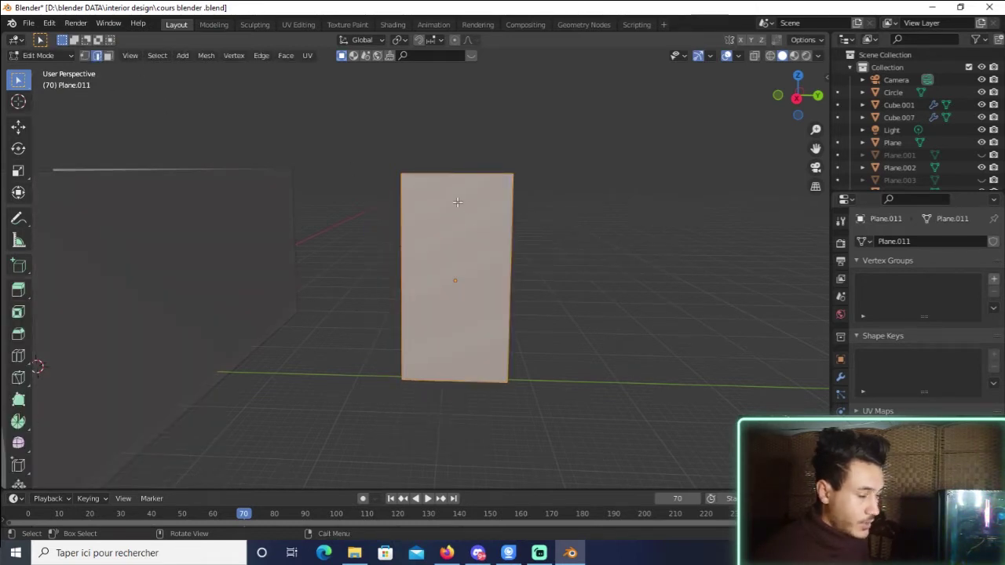
right_click(457, 201)
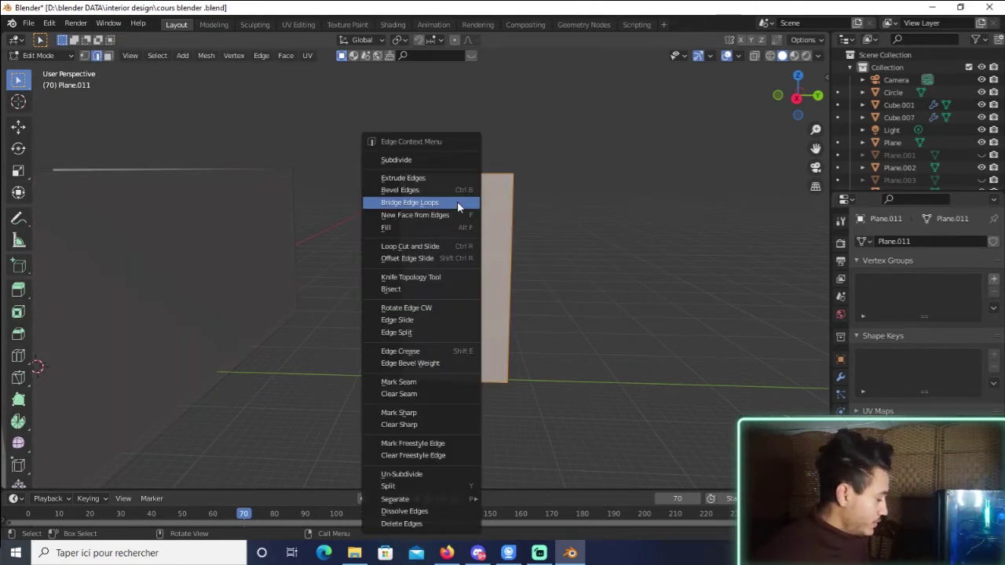
click(433, 159)
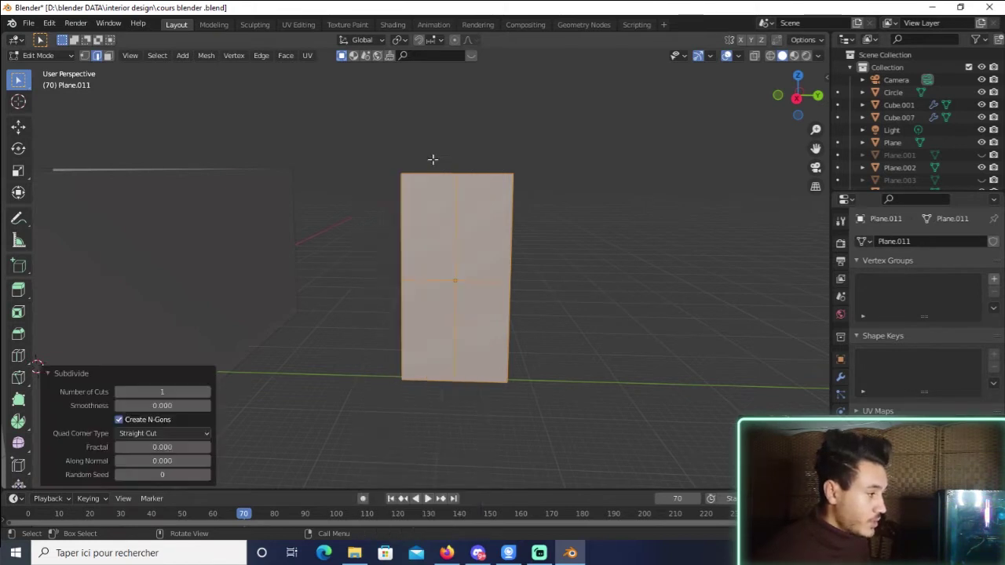
click(170, 392)
text(20)
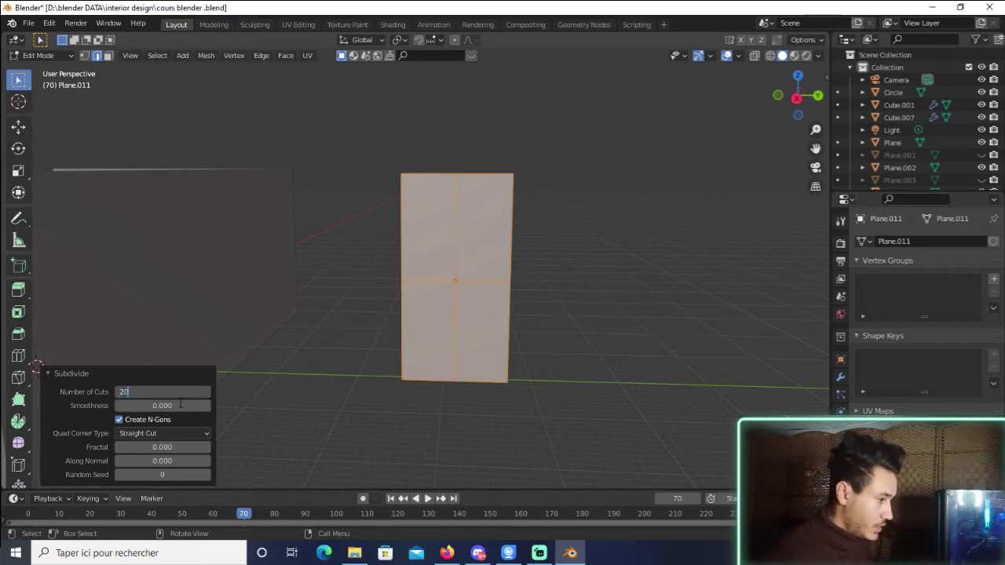
key(Return)
click(161, 391)
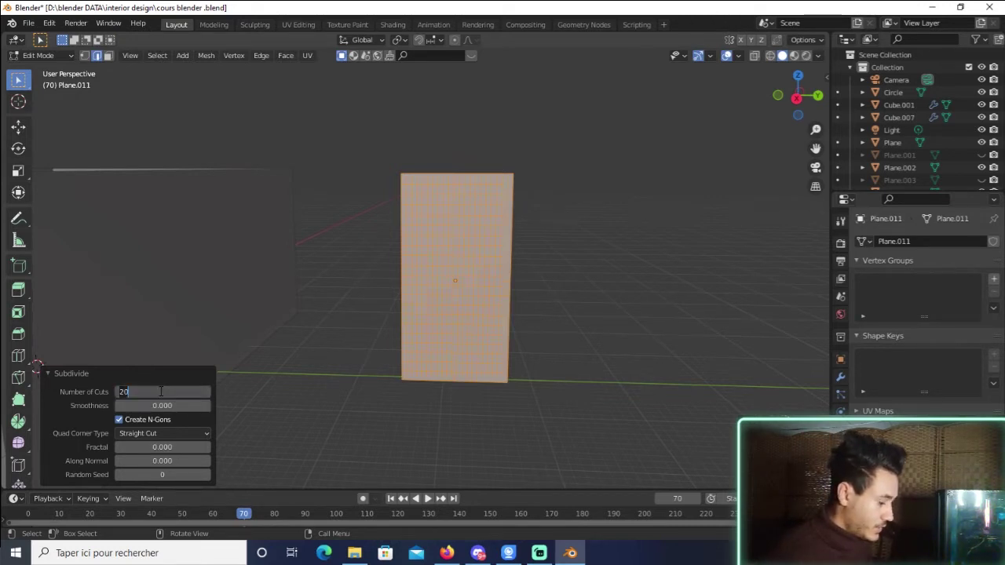
text(40)
key(Return)
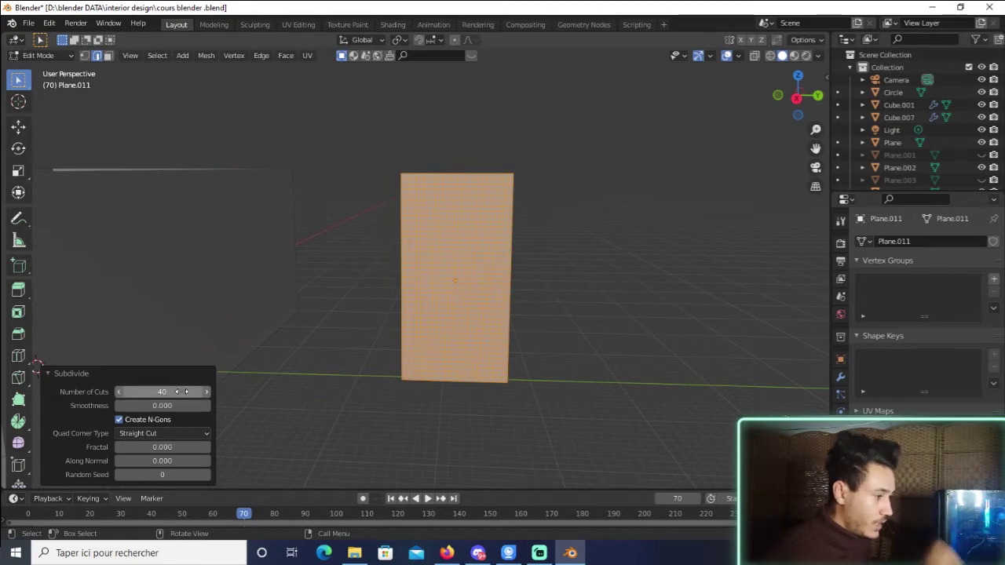
click(322, 362)
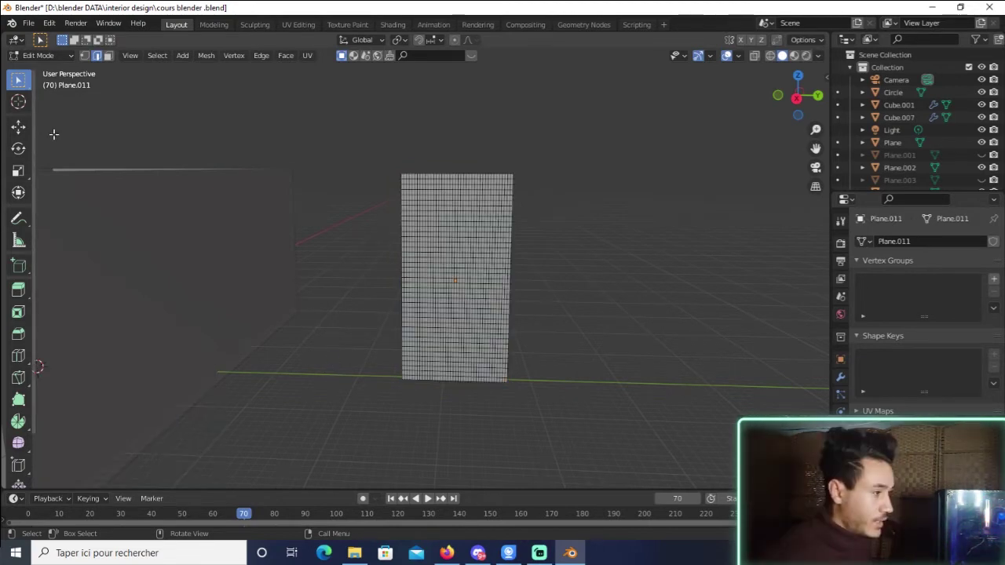
scroll(416, 157, up, 5)
drag(816, 148, 733, 272)
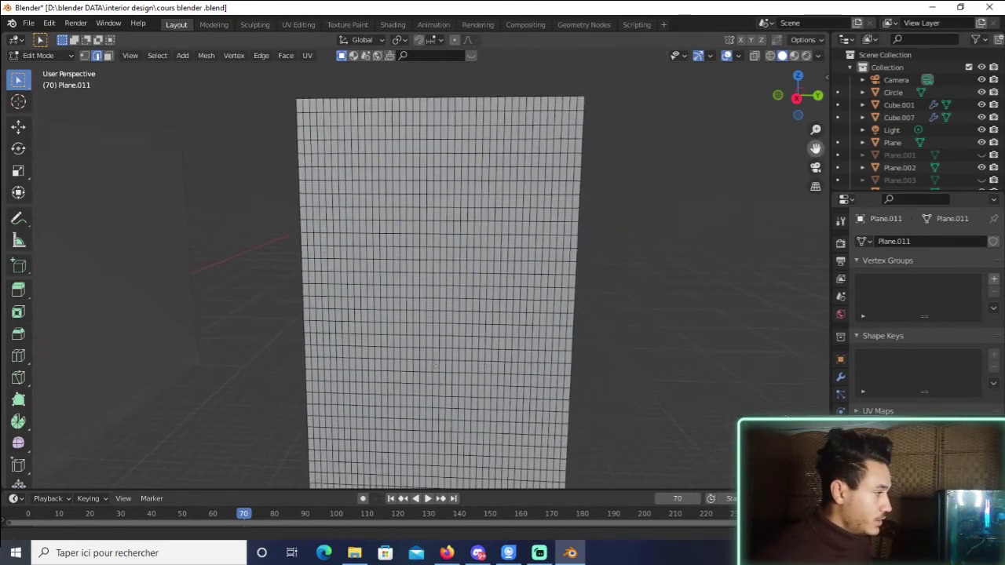
Select the plane's top row of vertices in vertex select mode.
click(84, 56)
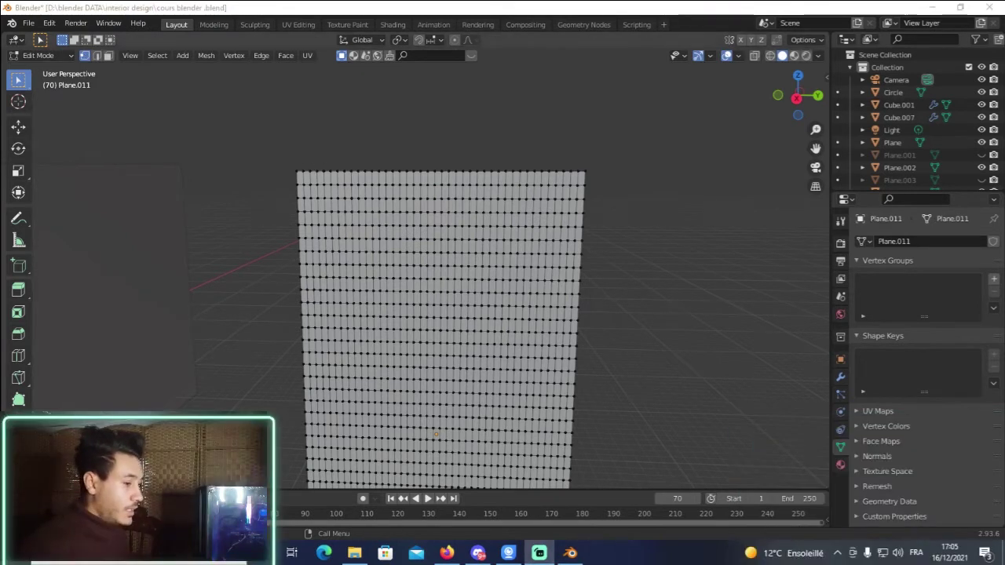
click(298, 171)
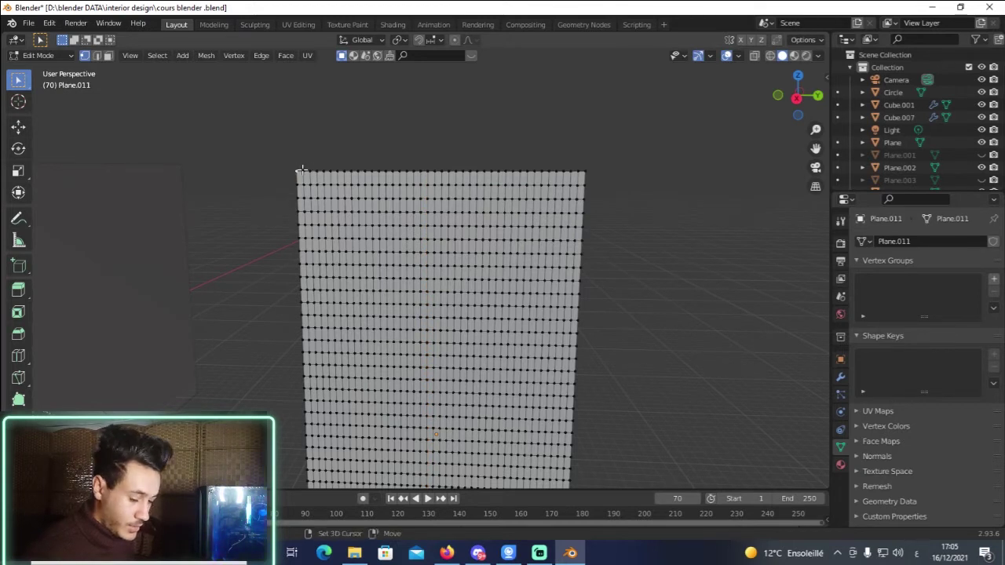
alt+click(302, 171)
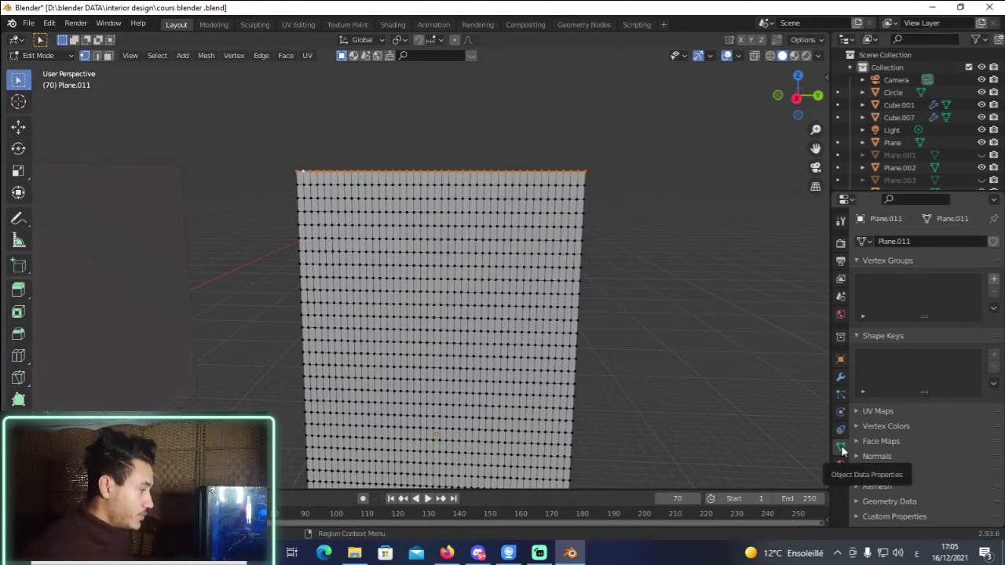
Create a vertex group named 'pin' and assign the top-row vertices to it.
click(994, 281)
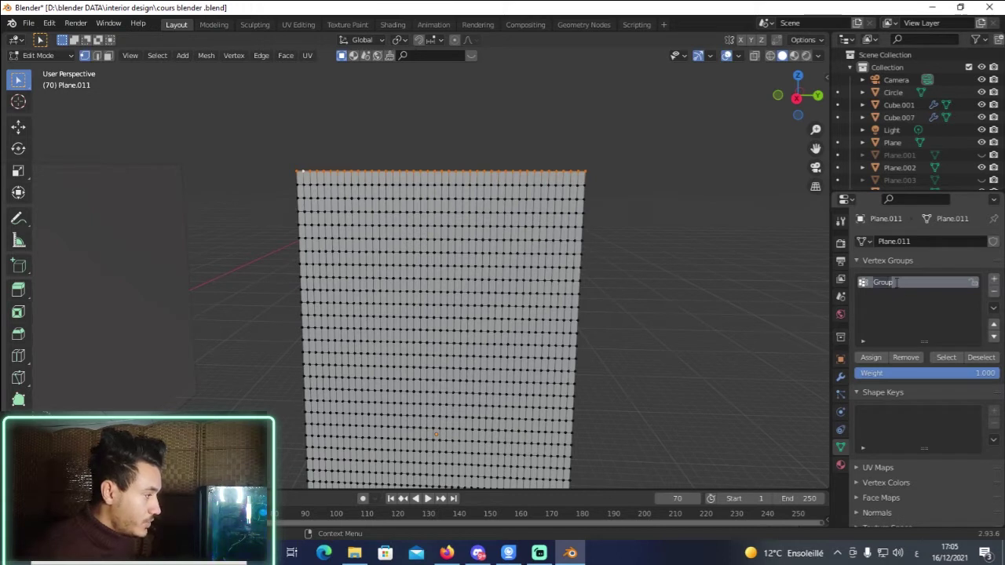
text(pin)
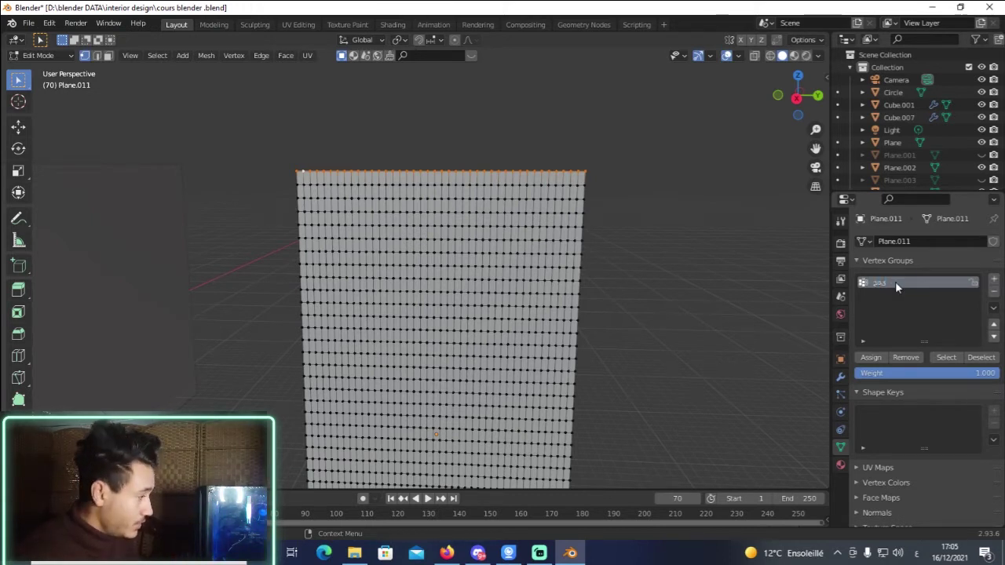
key(super+space)
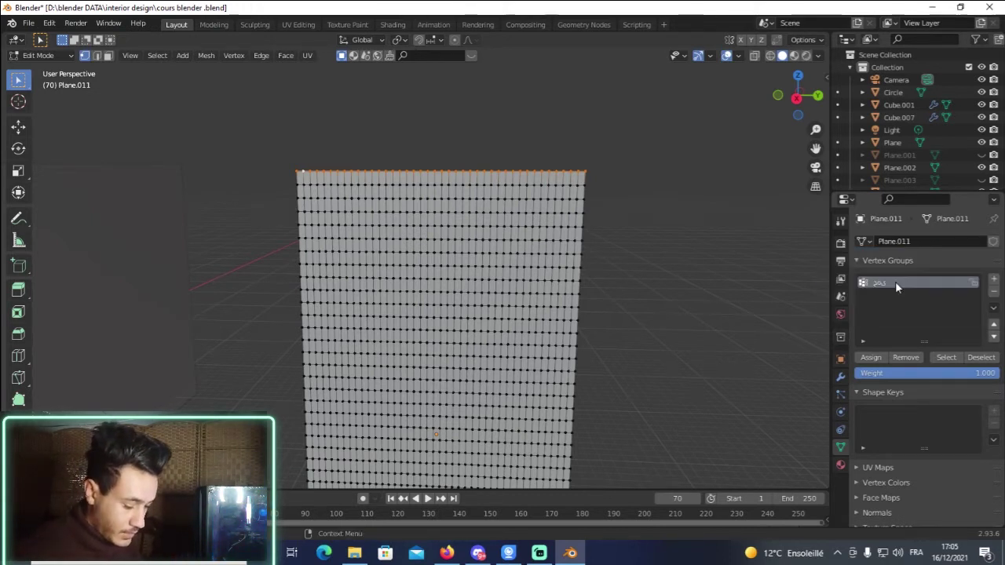
key(i)
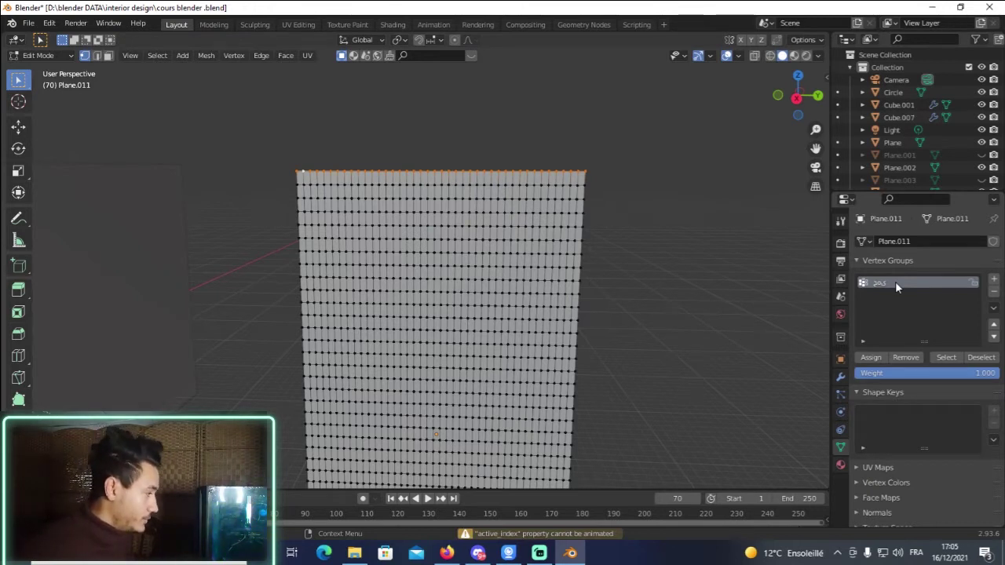
double_click(895, 281)
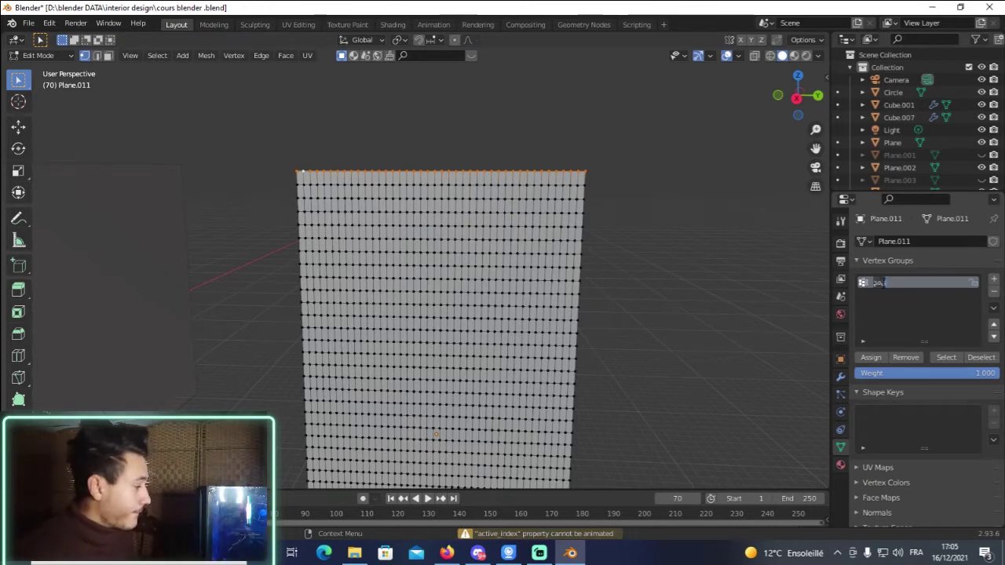
text(pin)
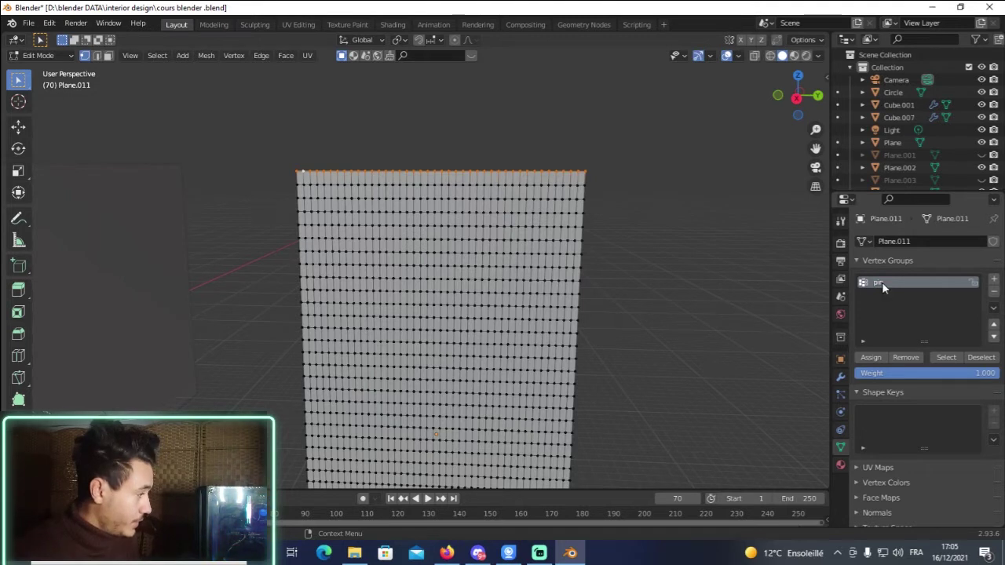
key(Return)
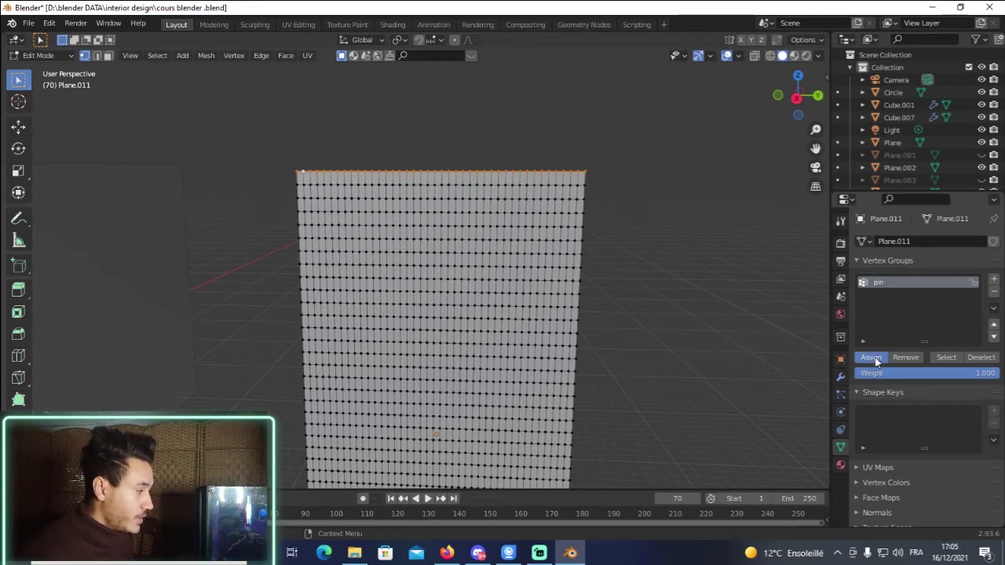
click(874, 358)
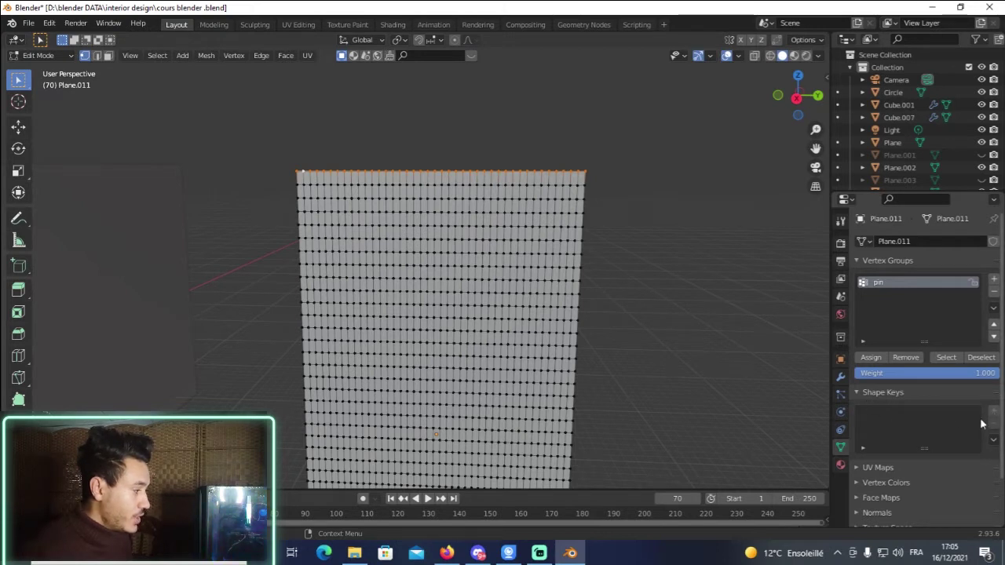
Deselect the vertices, add the Basis and Key 1 shape keys, and re-enter Edit Mode.
click(722, 294)
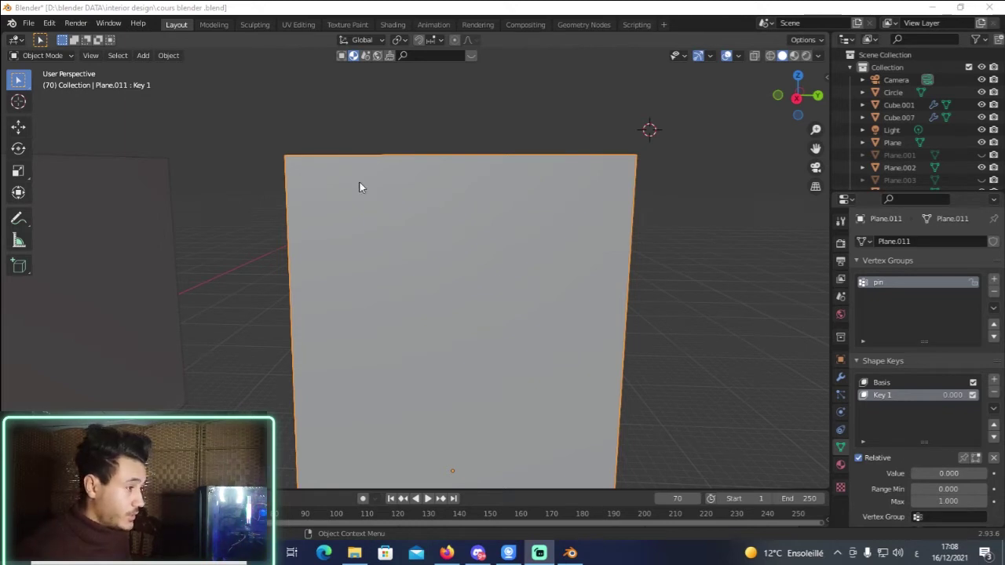
click(74, 73)
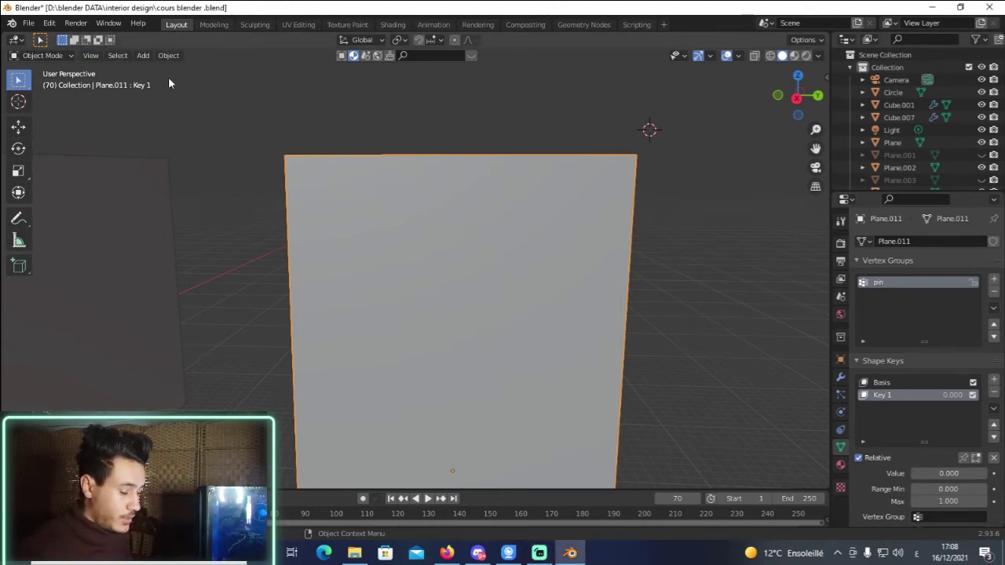
key(Tab)
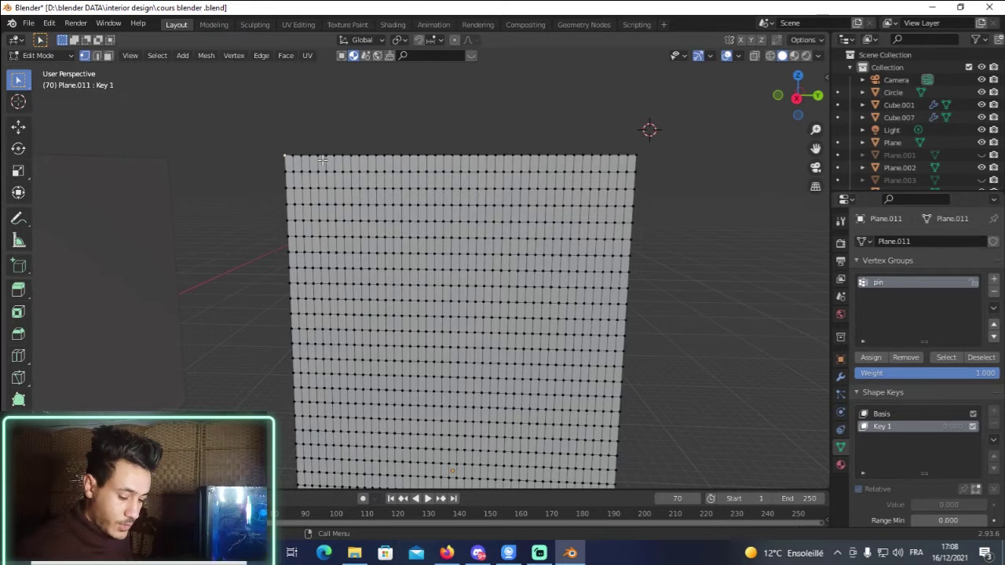
In Key 1, scale the top edge to about 0.29 toward the top-left corner, pivoting on the 3D cursor.
key(shift+s)
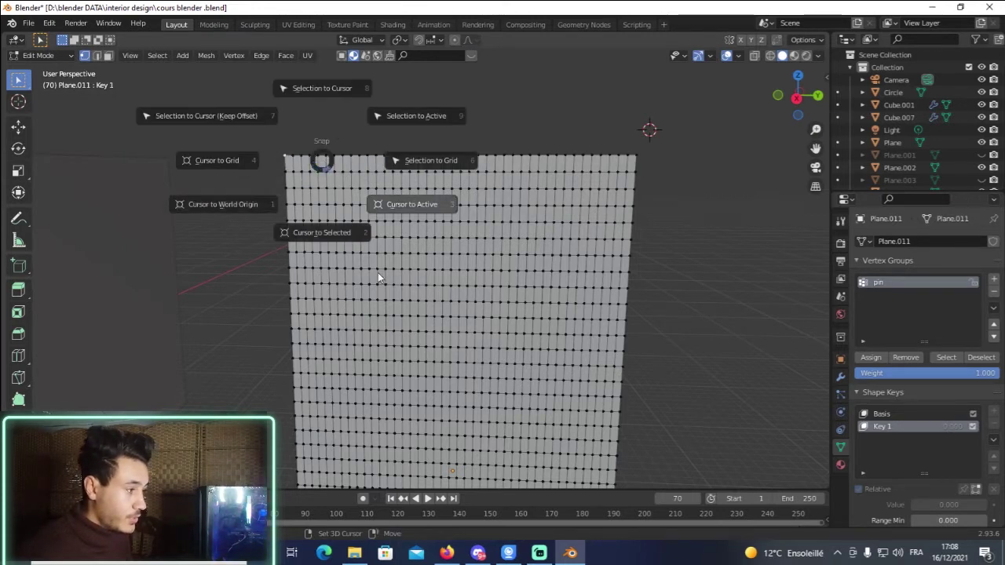
click(340, 250)
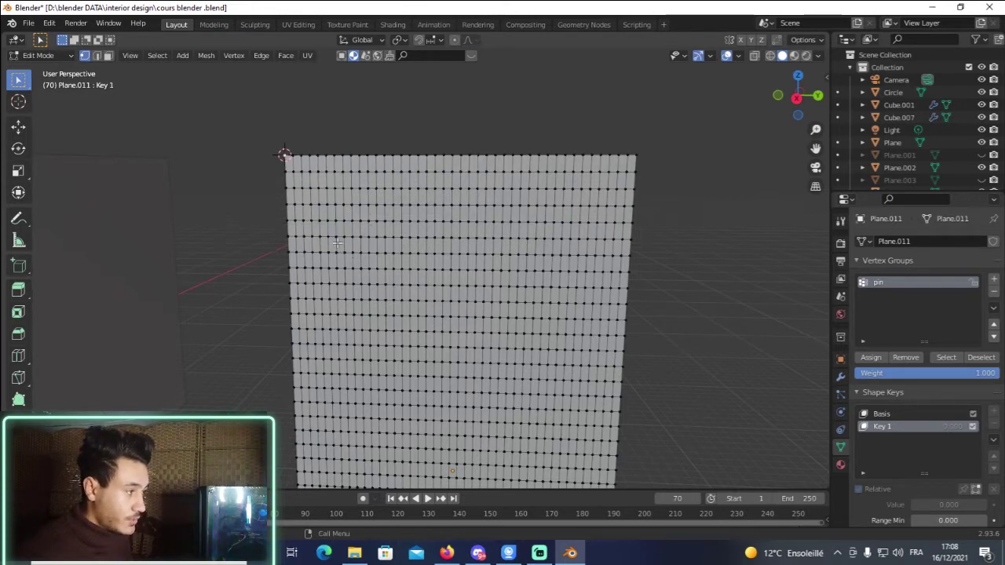
click(402, 39)
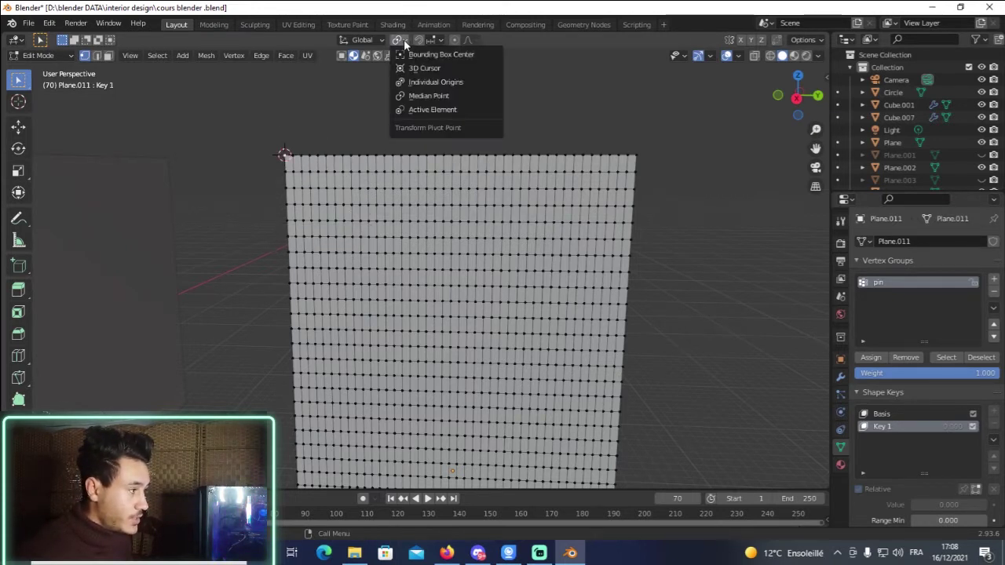
click(434, 68)
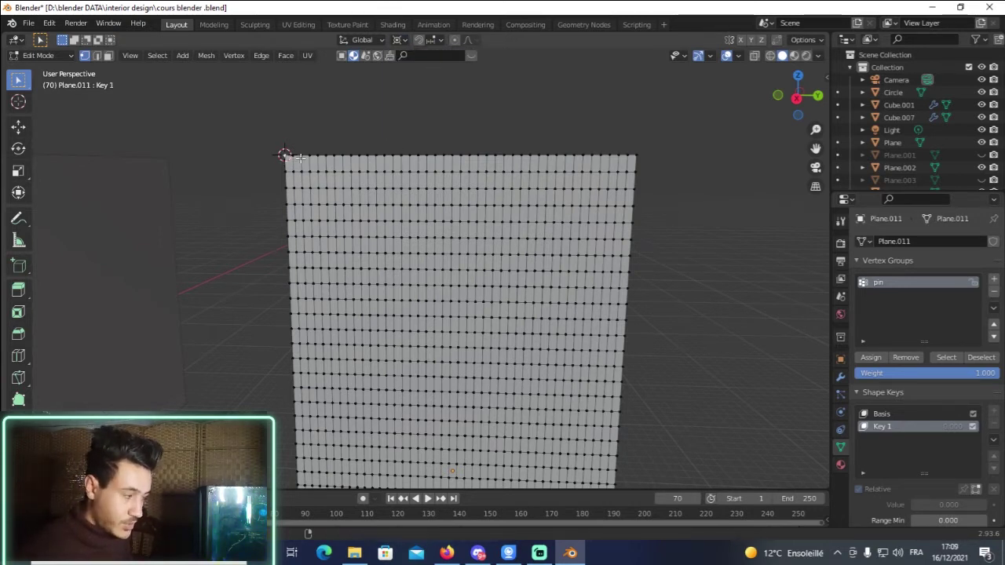
alt+click(468, 153)
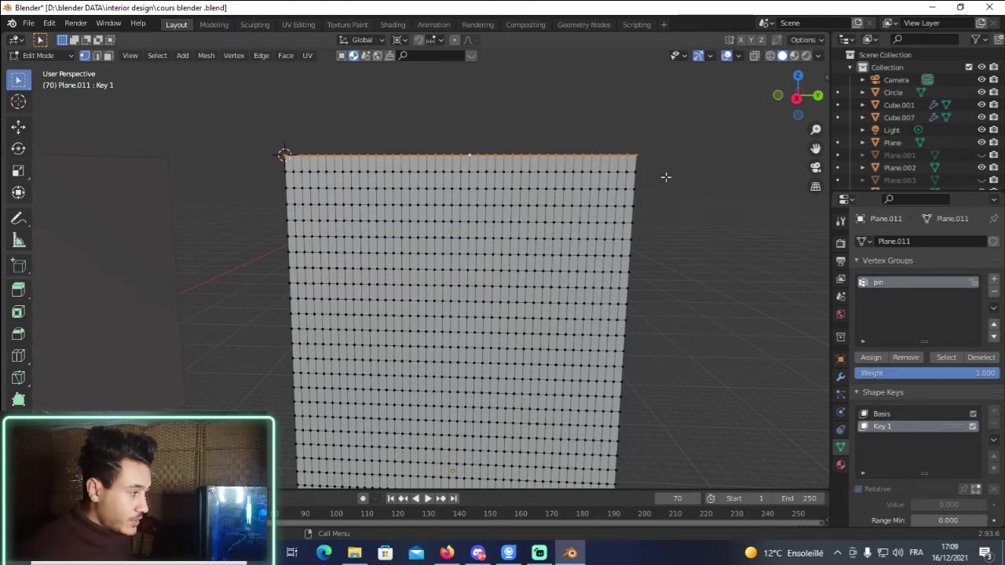
key(s)
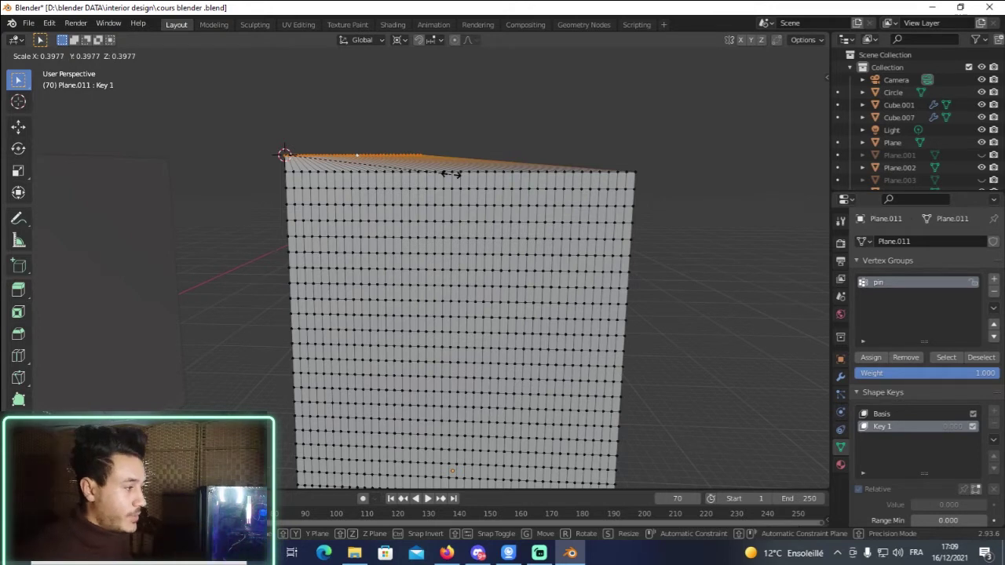
click(404, 165)
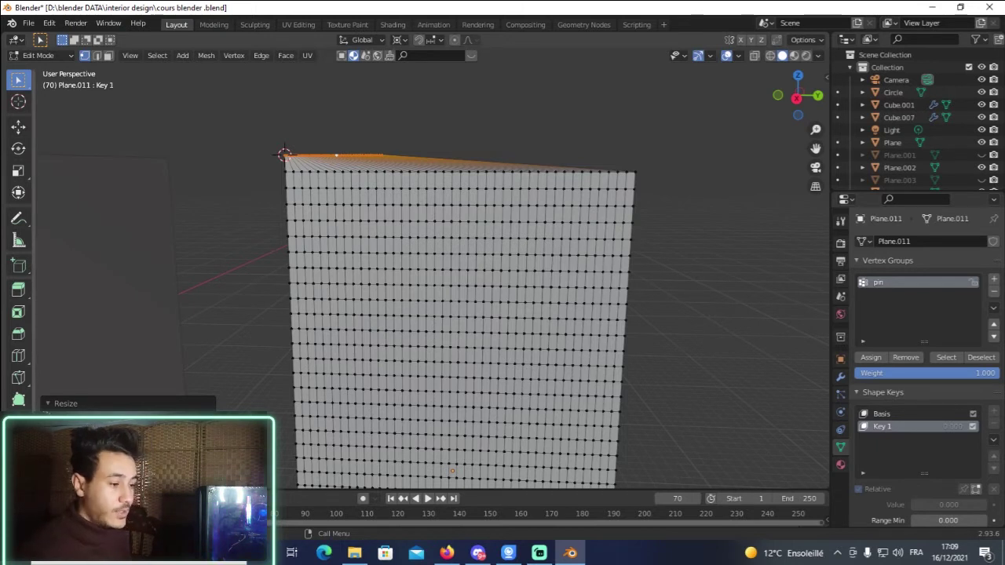
key(Tab)
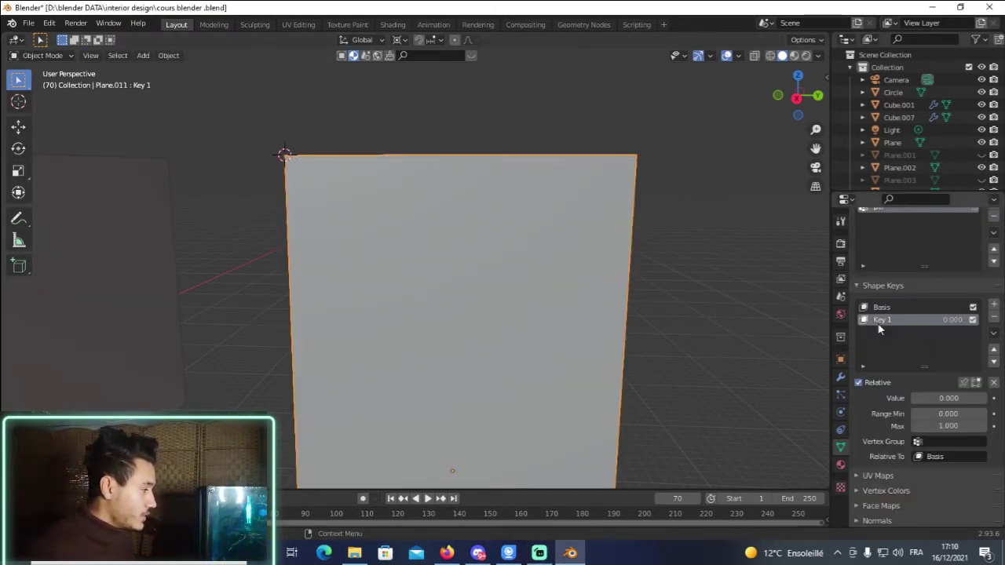
Preview Key 1's influence and move the playhead from frame 10 to frame 30.
mouse_move(943, 398)
mouse_down()
mouse_move(987, 399)
mouse_move(958, 399)
mouse_up()
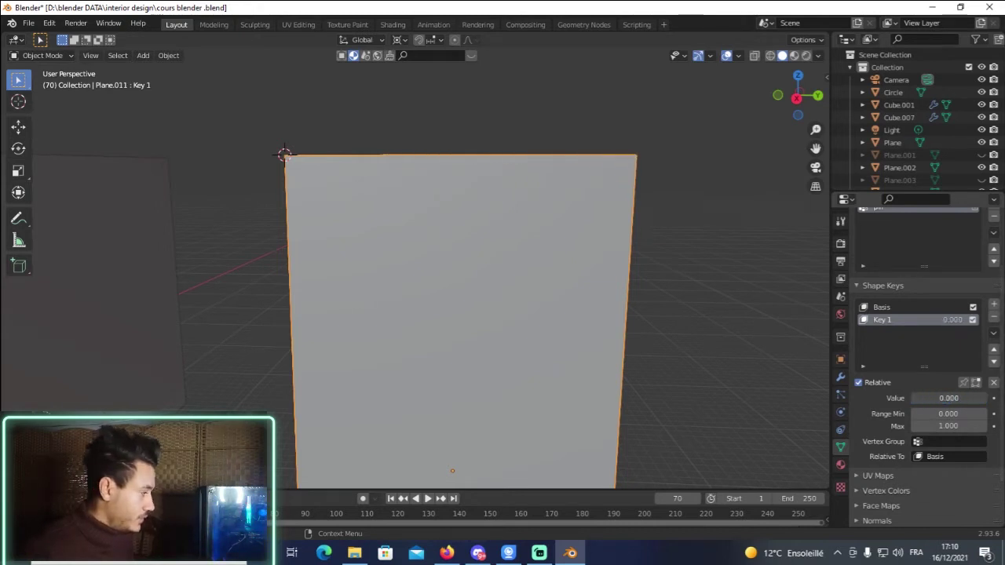
drag(958, 398, 913, 399)
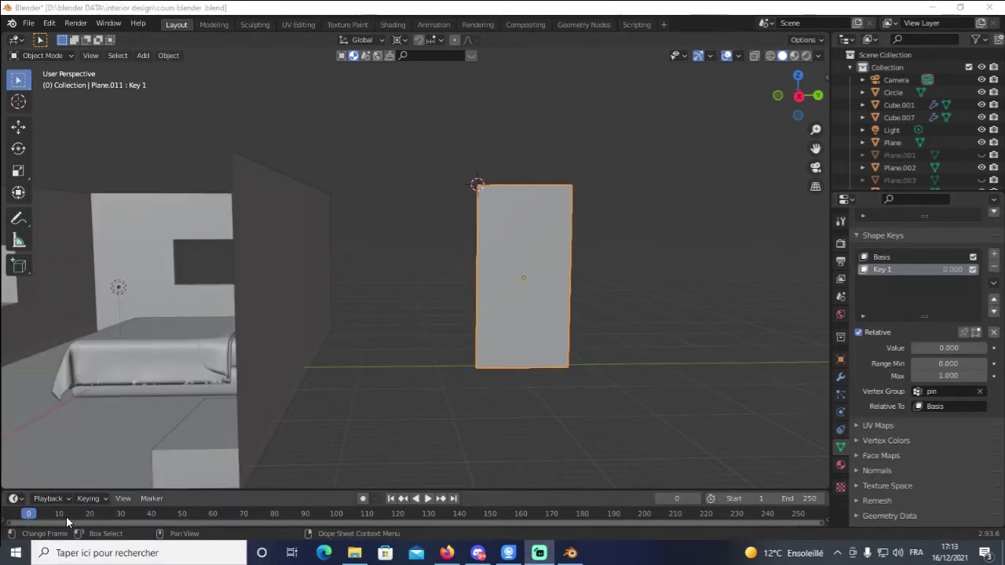
click(61, 517)
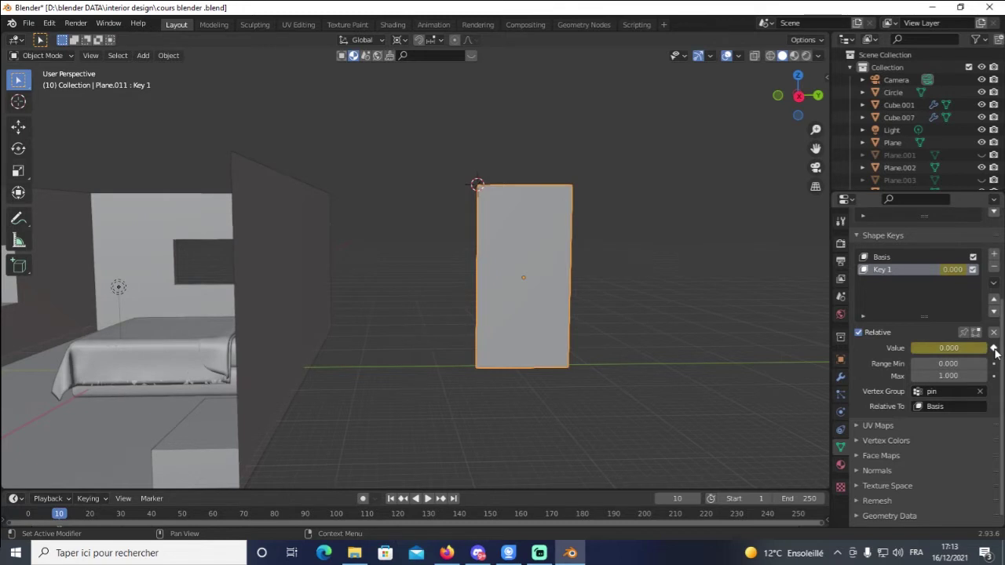
click(123, 513)
key(space)
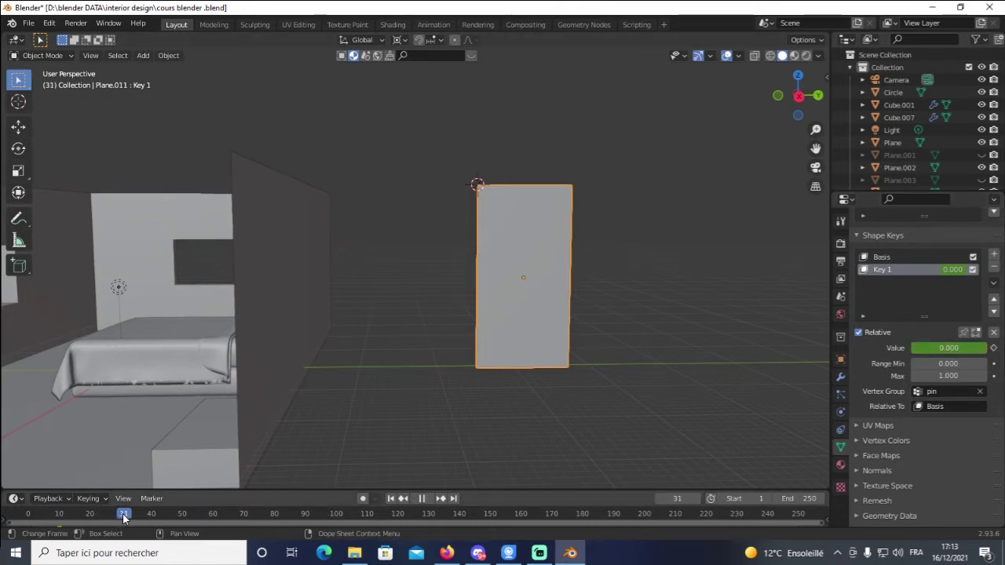
key(space)
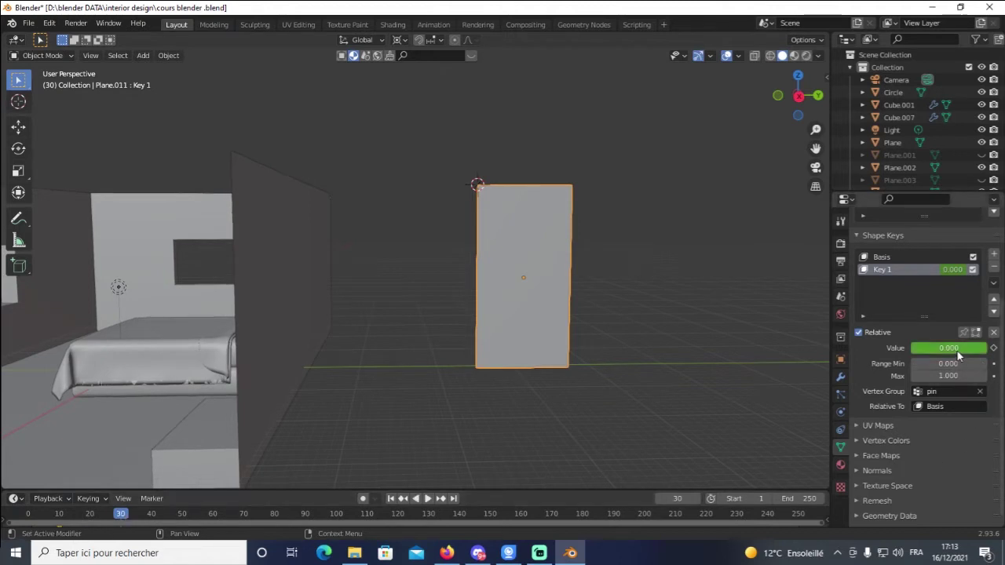
Keyframe Key 1 at full value on frame 30, then rewind and test playback.
click(994, 351)
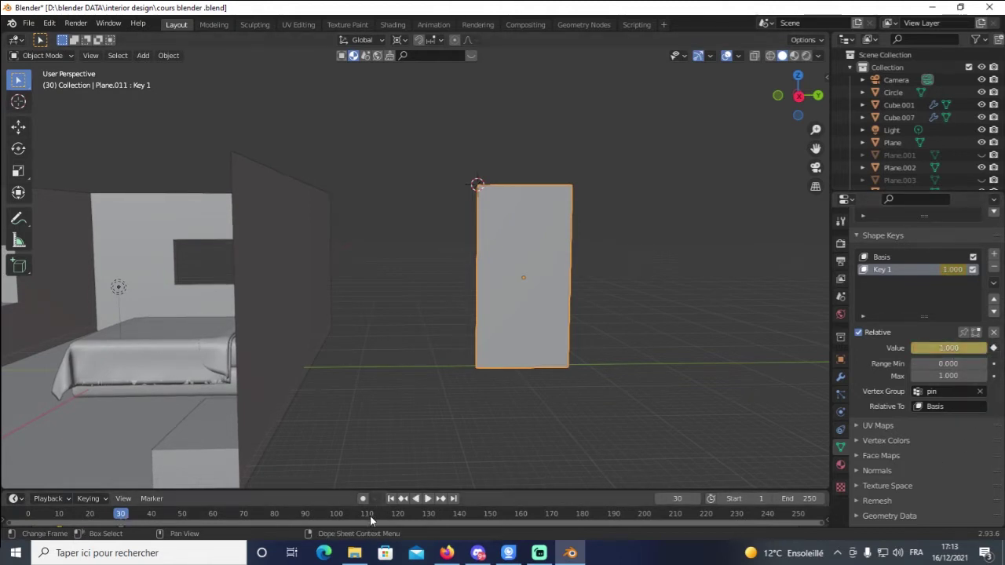
drag(120, 519, 28, 517)
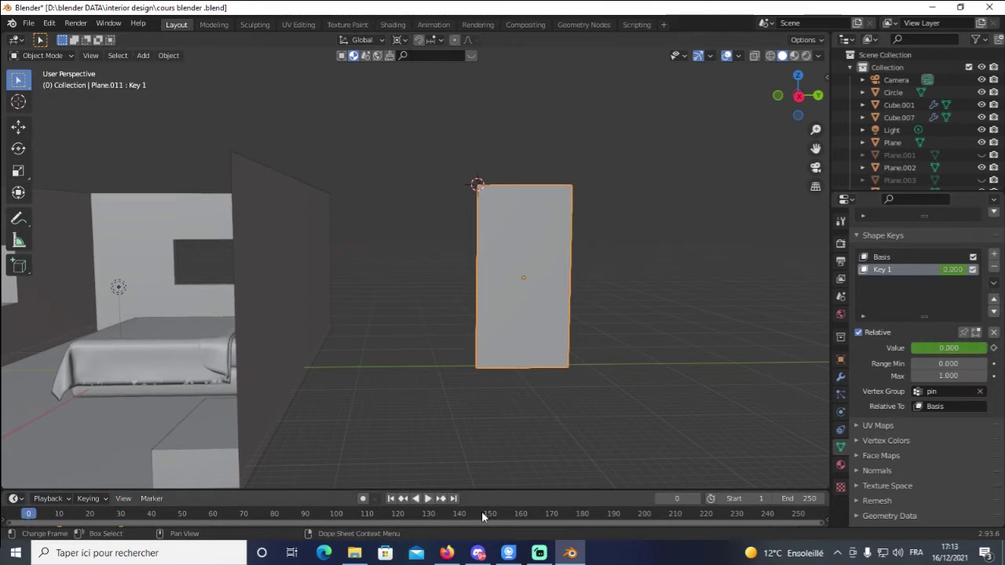
click(426, 499)
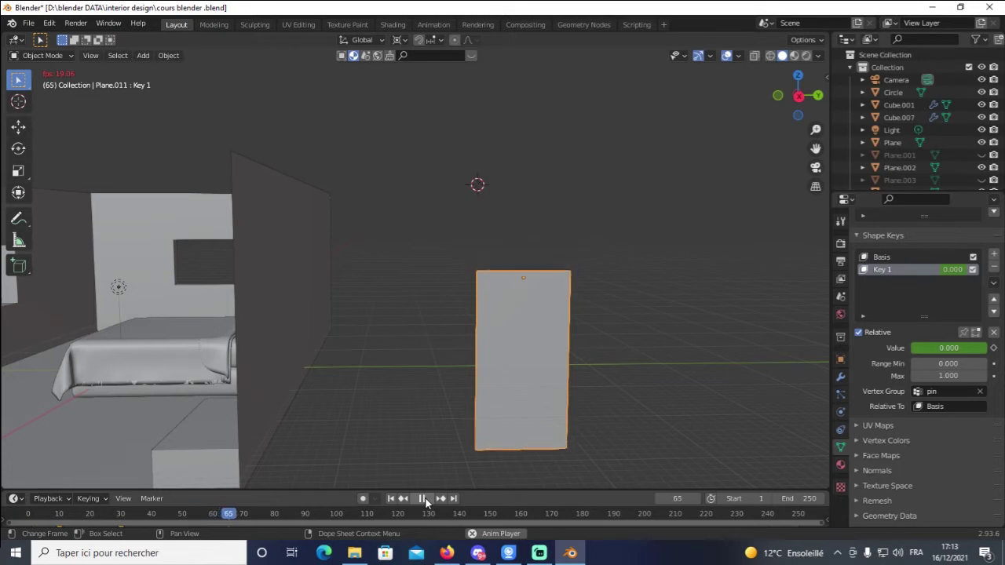
click(425, 499)
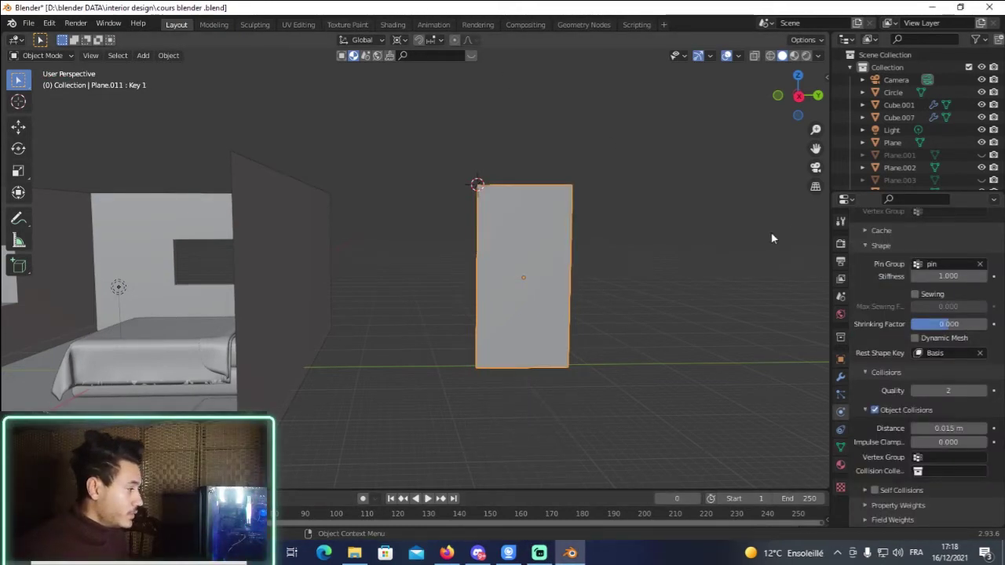
Set the cloth simulation's Pin Group to 'pin'.
click(771, 232)
scroll(903, 336, up, 3)
scroll(903, 336, up, 4)
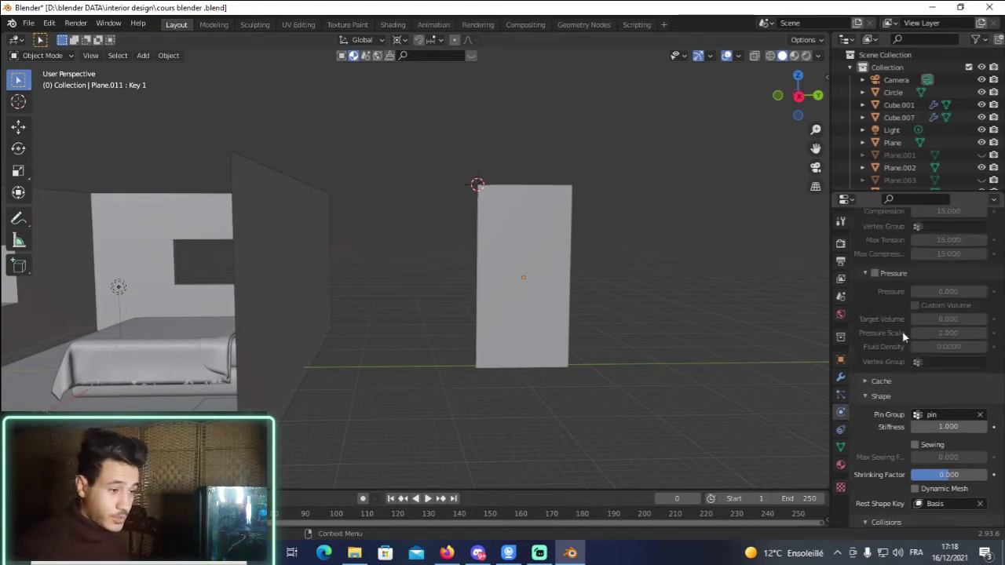
scroll(888, 334, up, 4)
scroll(876, 329, up, 4)
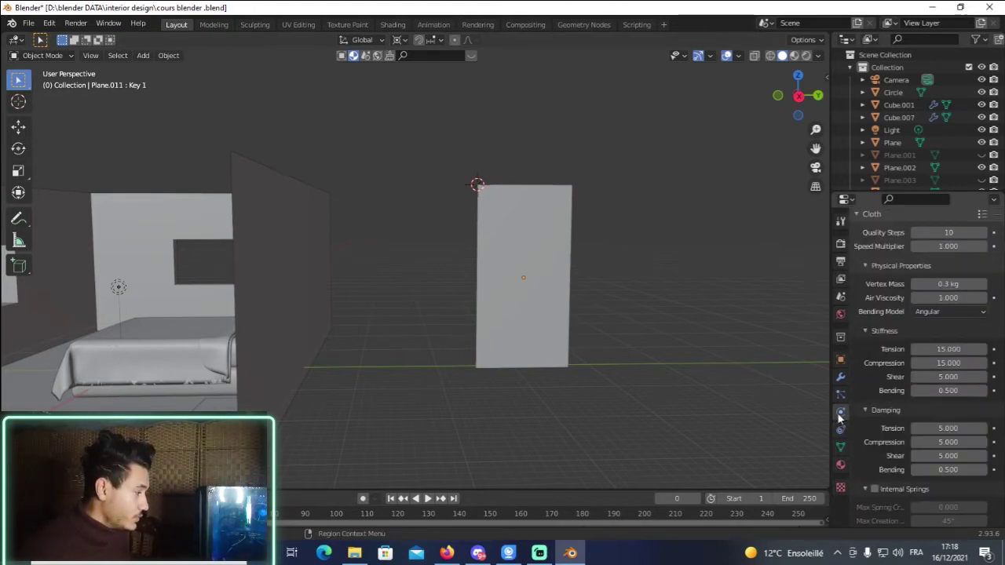
scroll(888, 361, up, 5)
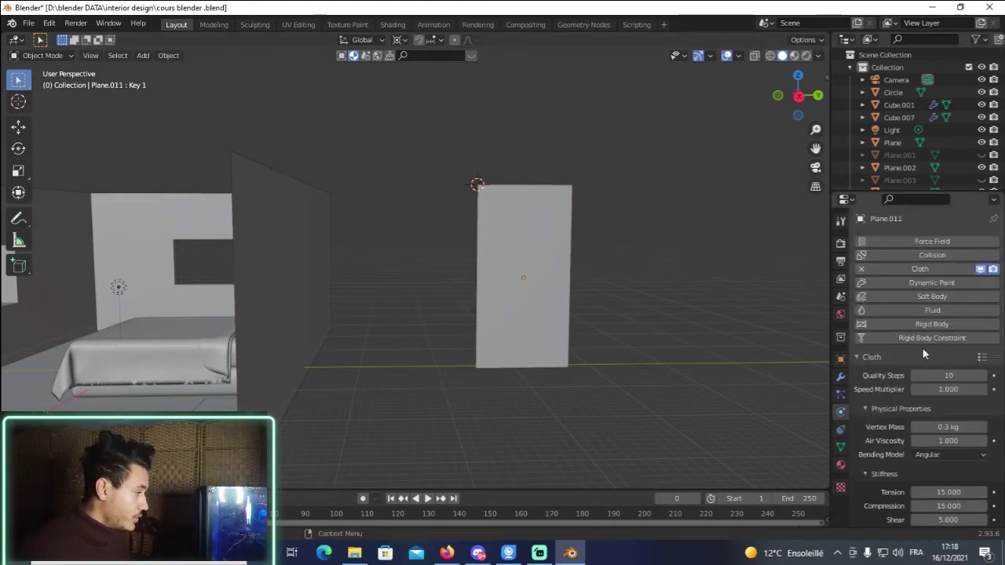
scroll(922, 348, down, 3)
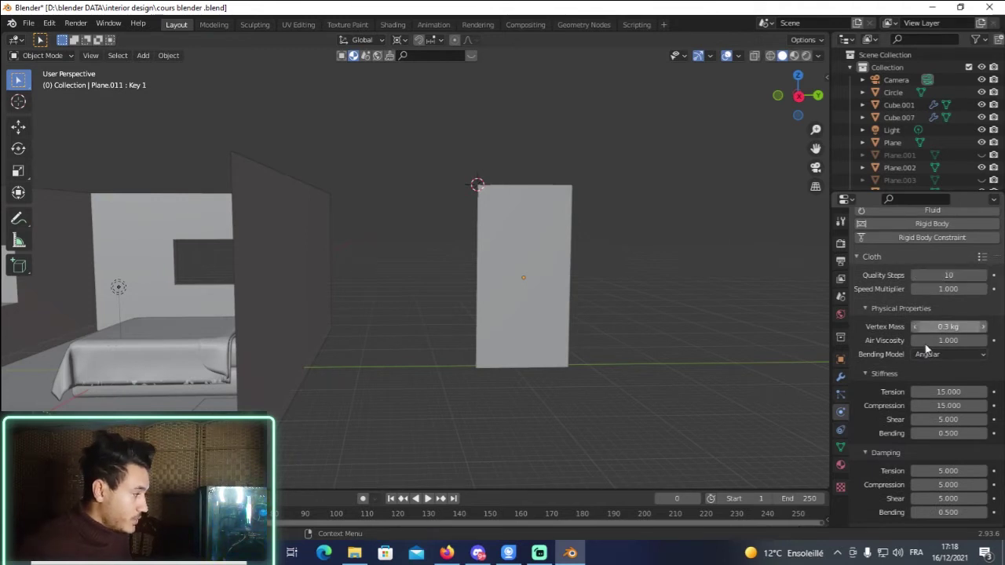
scroll(917, 359, down, 3)
scroll(915, 355, down, 2)
scroll(915, 353, down, 3)
scroll(911, 354, down, 6)
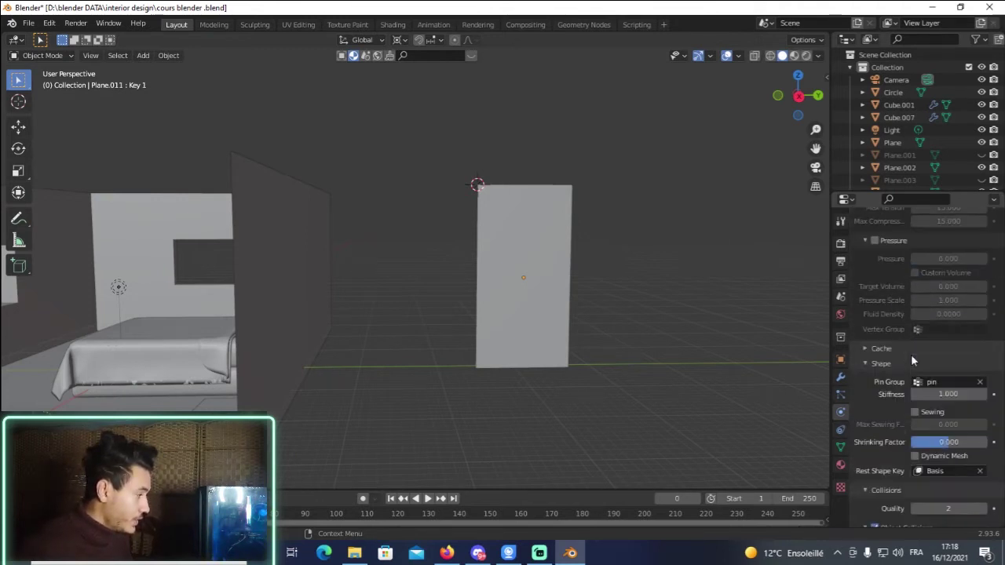
scroll(903, 368, down, 5)
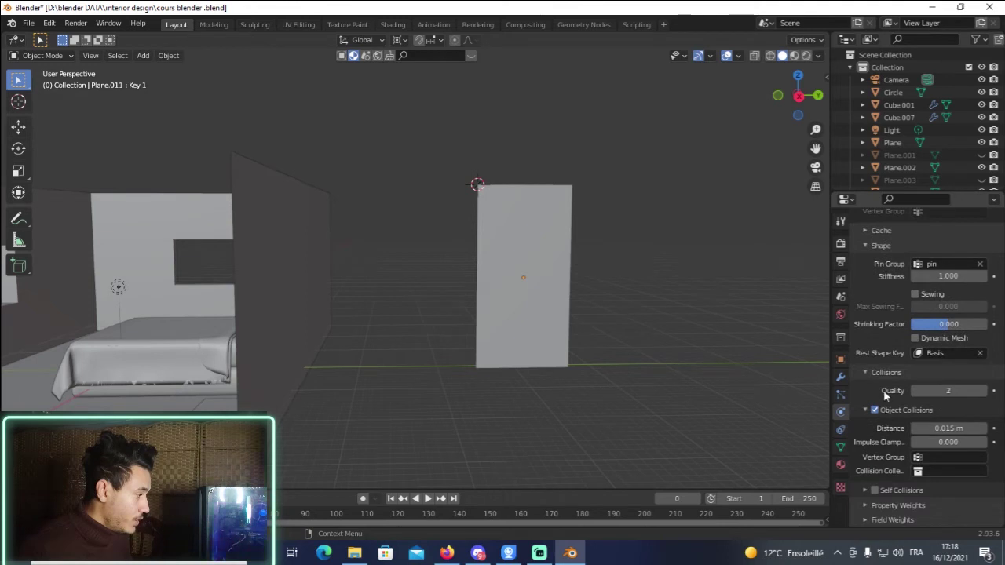
scroll(886, 377, up, 2)
scroll(887, 373, up, 3)
scroll(887, 374, up, 2)
scroll(888, 373, up, 3)
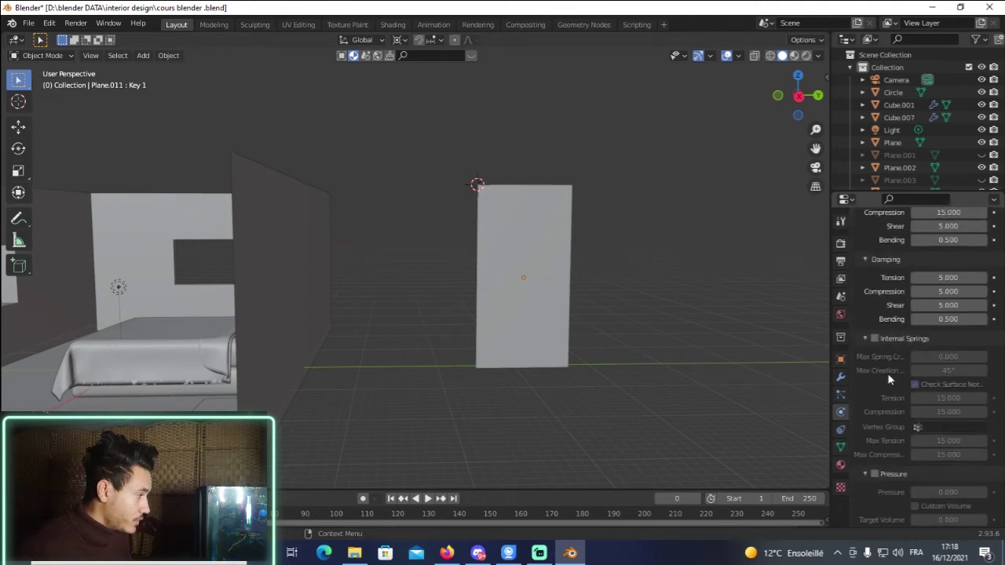
scroll(887, 374, down, 6)
scroll(886, 375, down, 4)
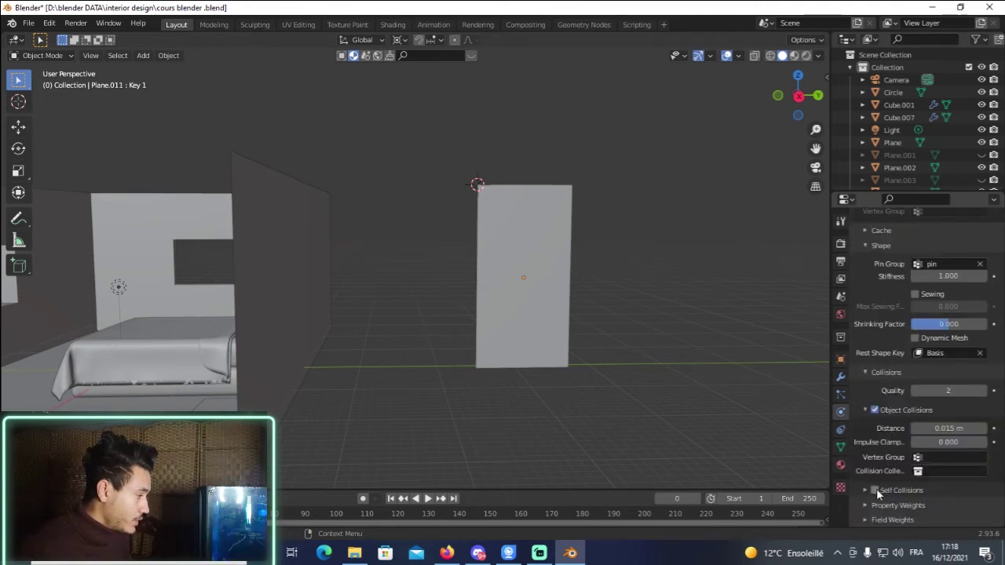
scroll(919, 389, up, 2)
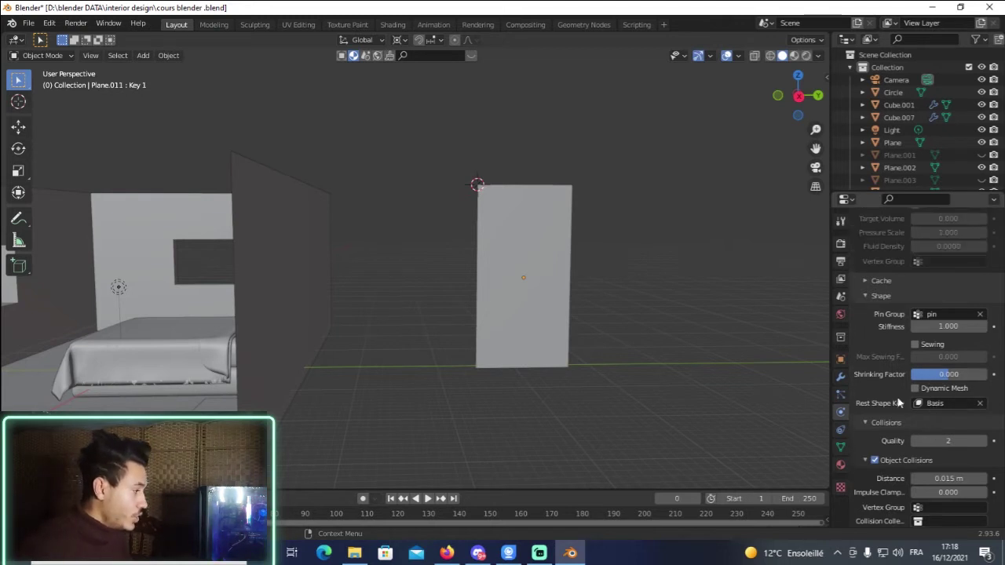
scroll(867, 298, up, 2)
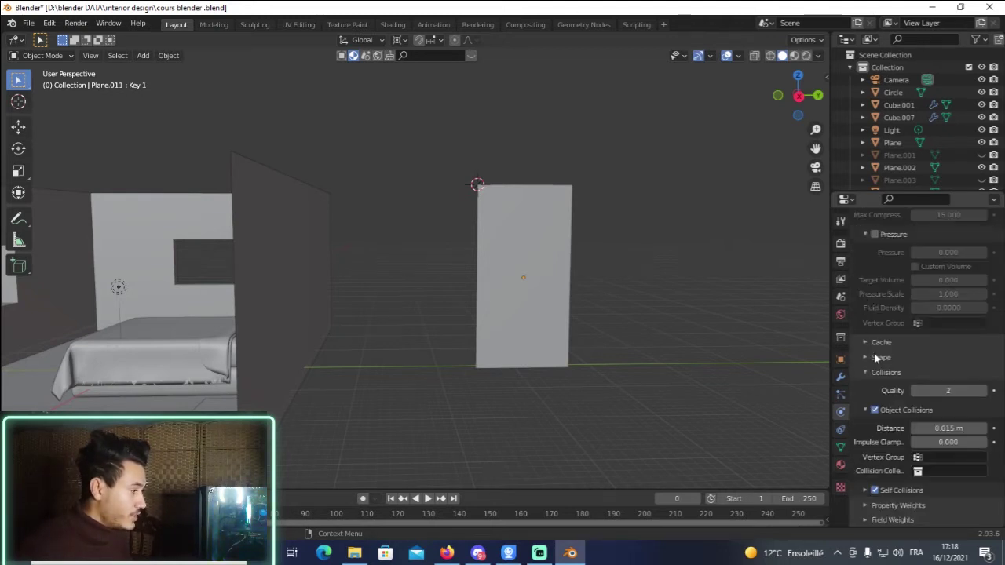
click(933, 378)
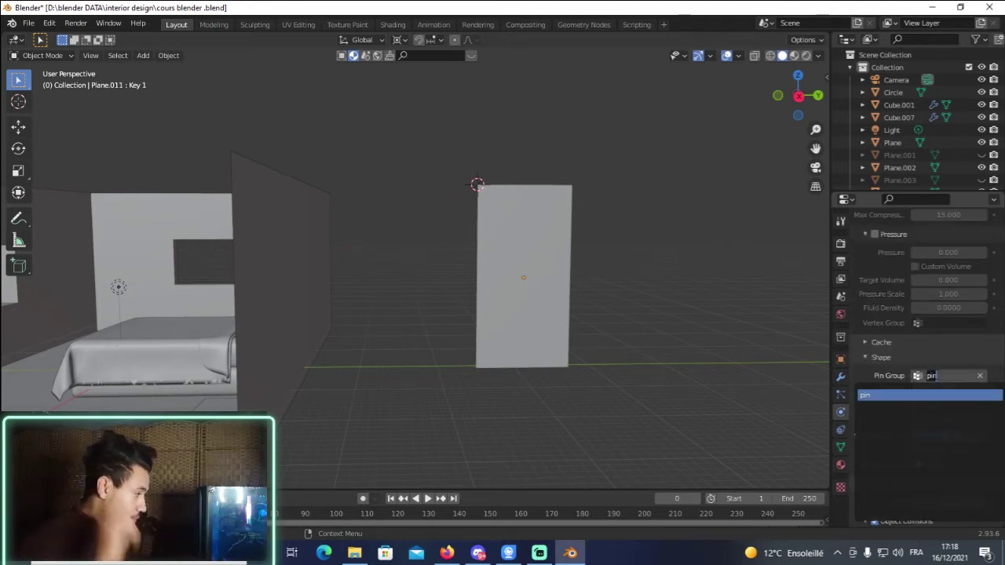
click(907, 401)
Bring up the plane's Shape Keys settings in Object Data properties.
scroll(891, 359, up, 3)
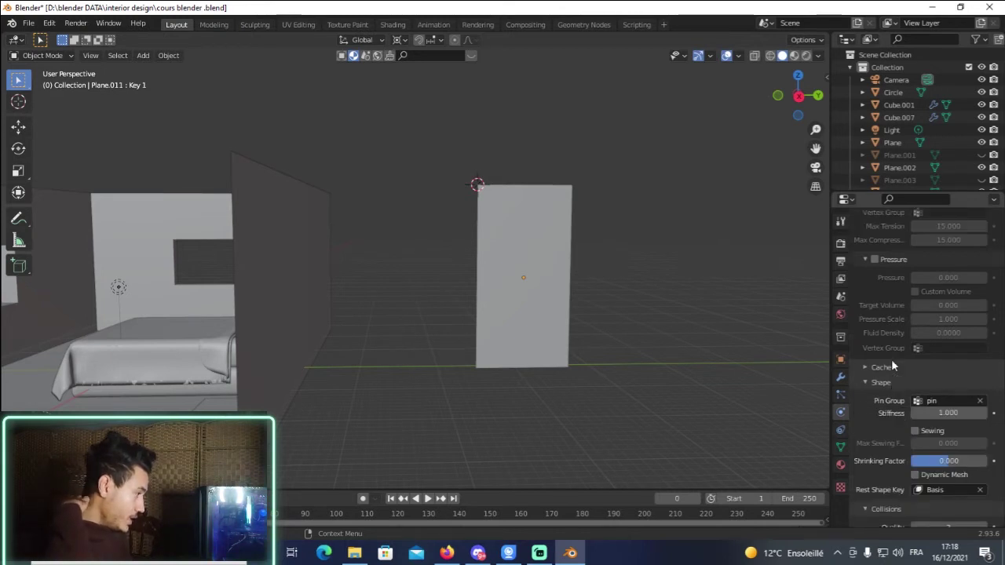
scroll(891, 359, up, 3)
scroll(918, 228, up, 3)
click(841, 447)
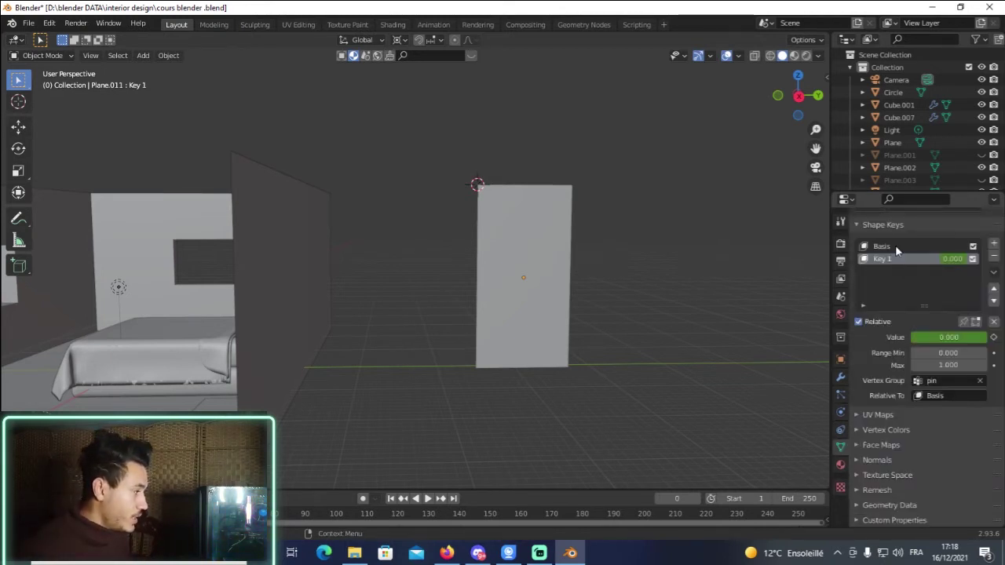
scroll(912, 267, up, 1)
scroll(911, 298, up, 2)
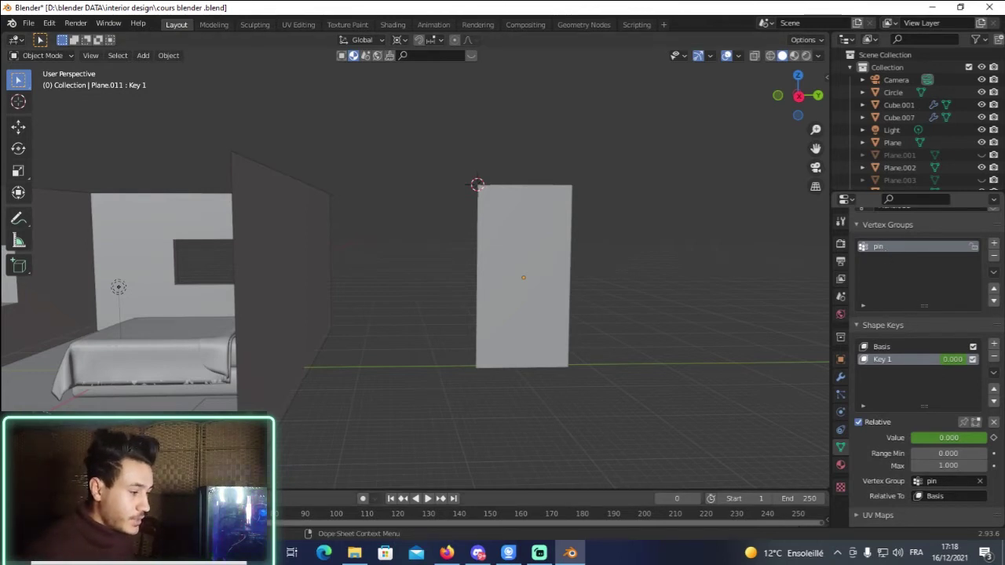
Keyframe Key 1 at 1.000 on frame 30 and preview the animation.
click(421, 498)
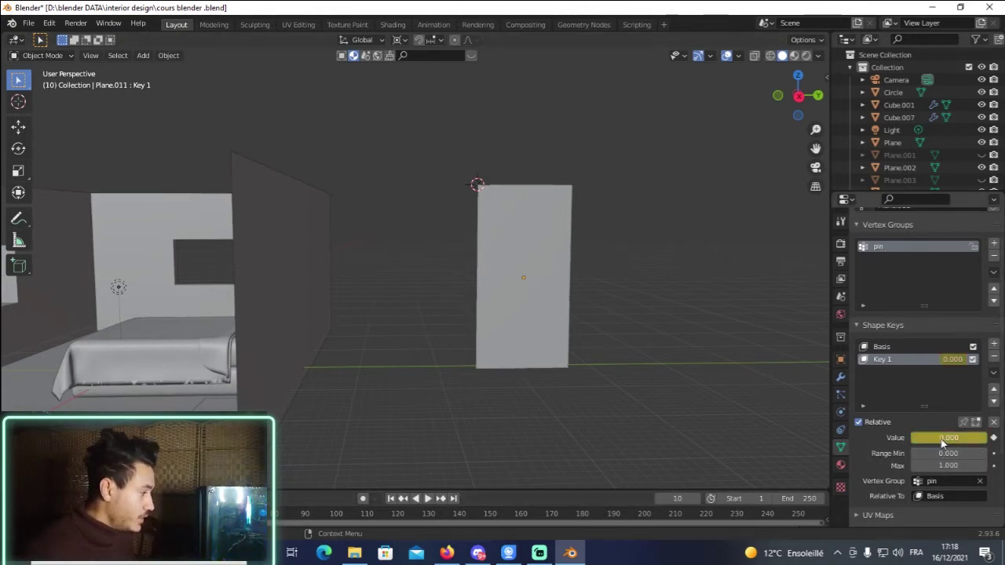
key(Up)
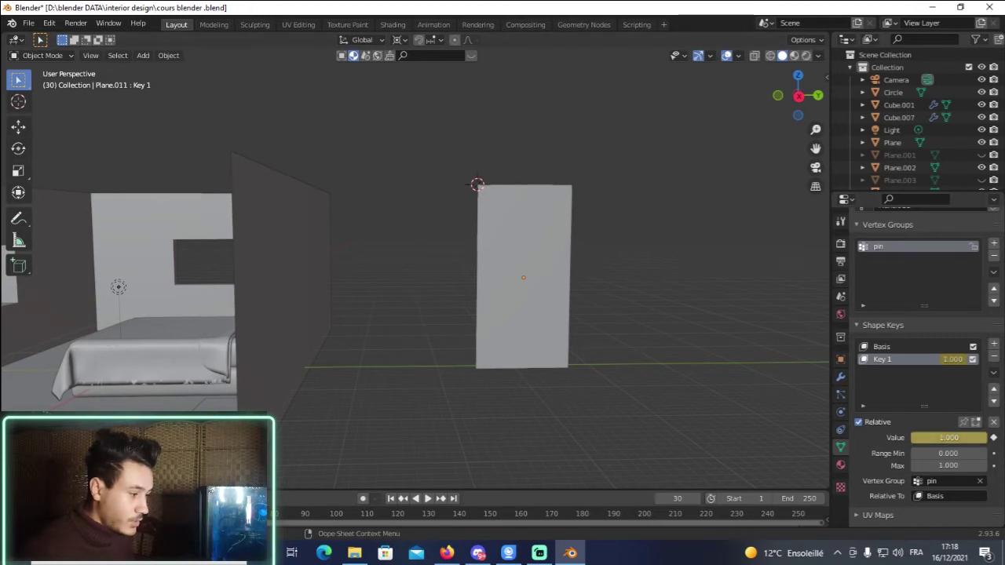
click(994, 438)
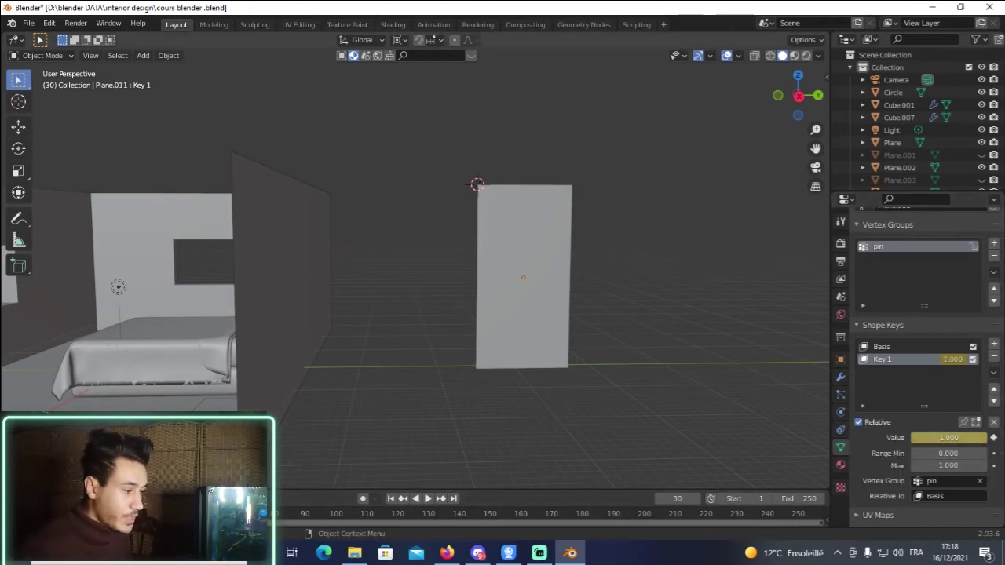
key(shift+Left)
key(space)
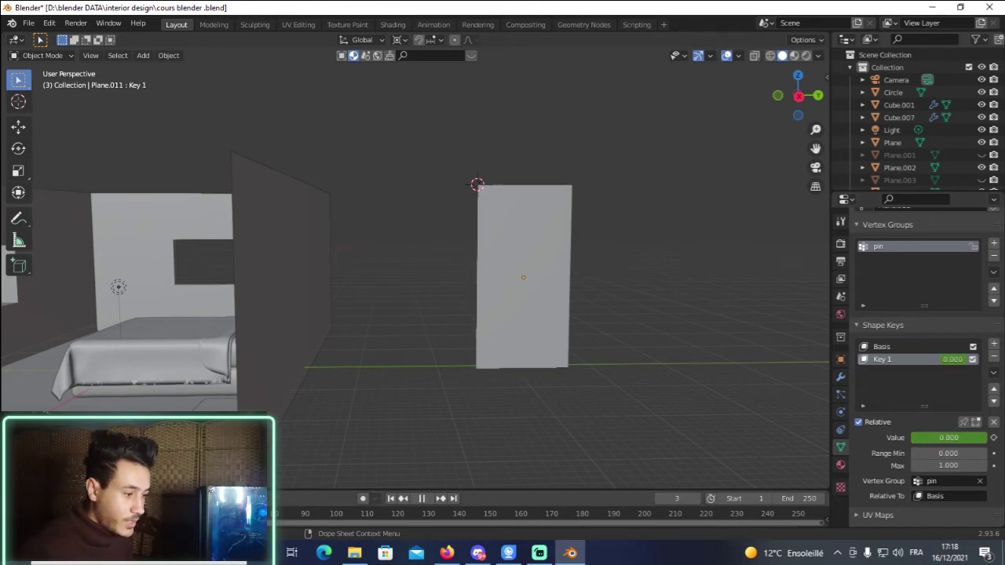
key(Escape)
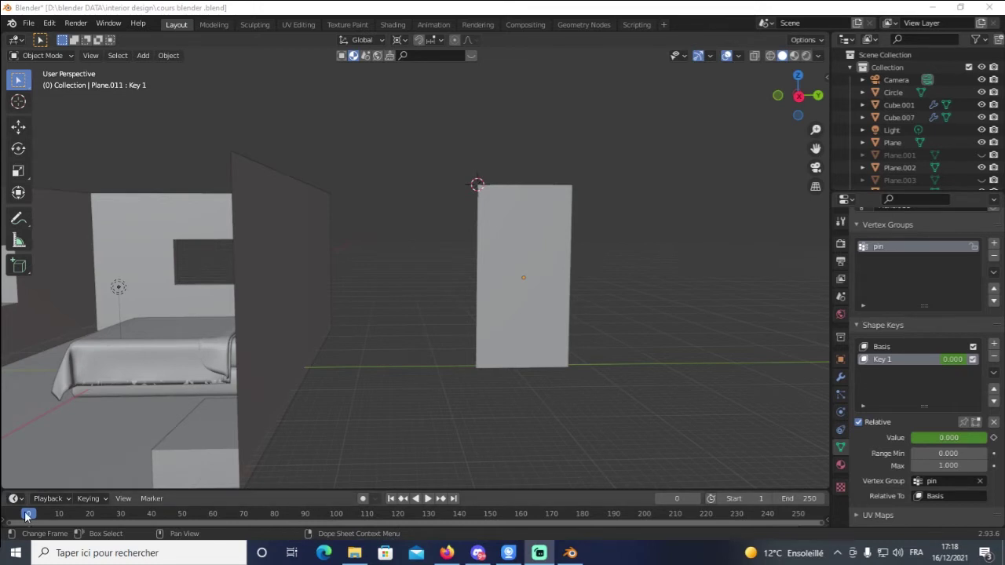
Rewind to frame 0 and play the cloth simulation so the plane drapes like a curtain.
key(space)
drag(79, 515, 48, 515)
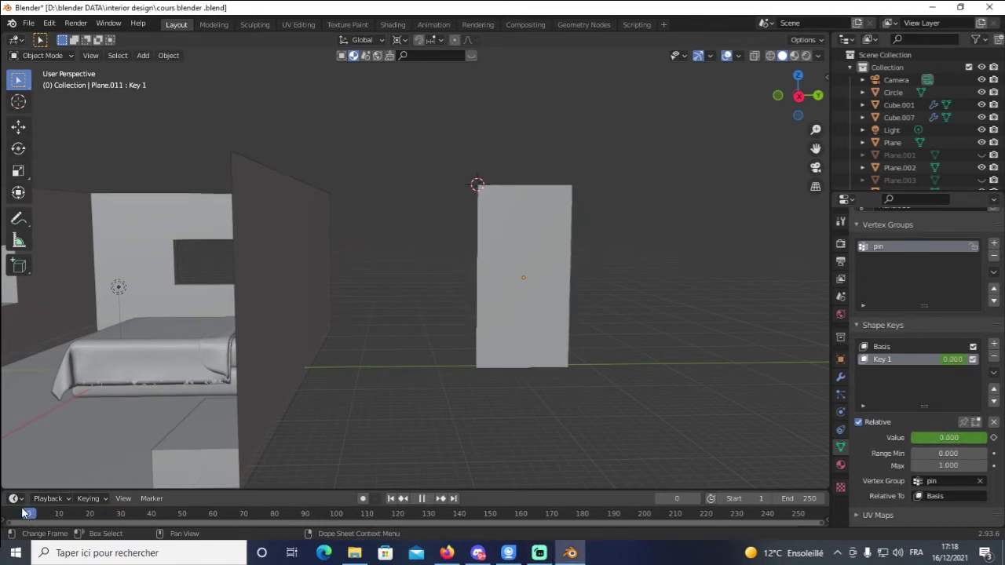
click(26, 512)
click(426, 499)
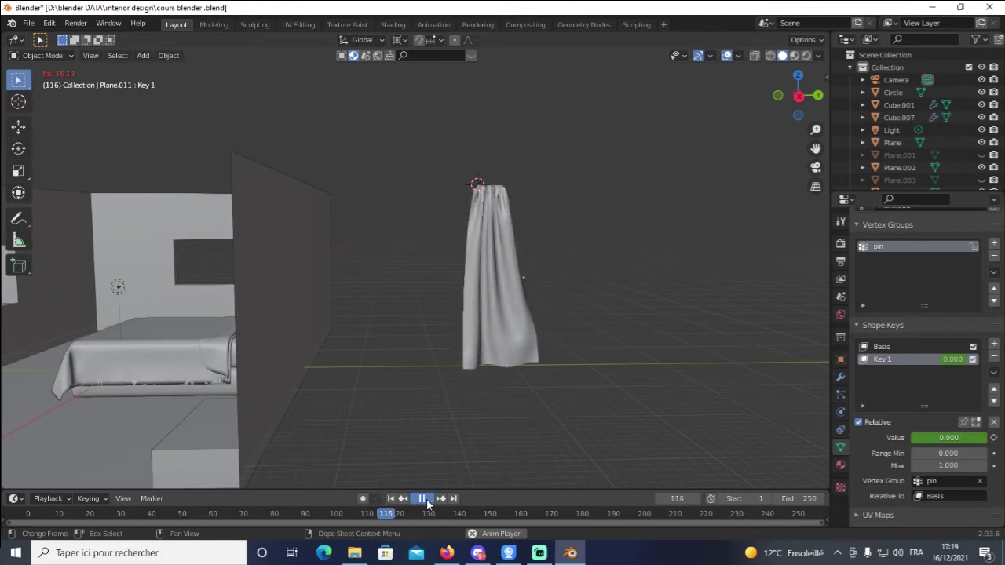
Stop playback at frame 117 with the curtain draped and open the Cloth modifier's dropdown.
click(426, 500)
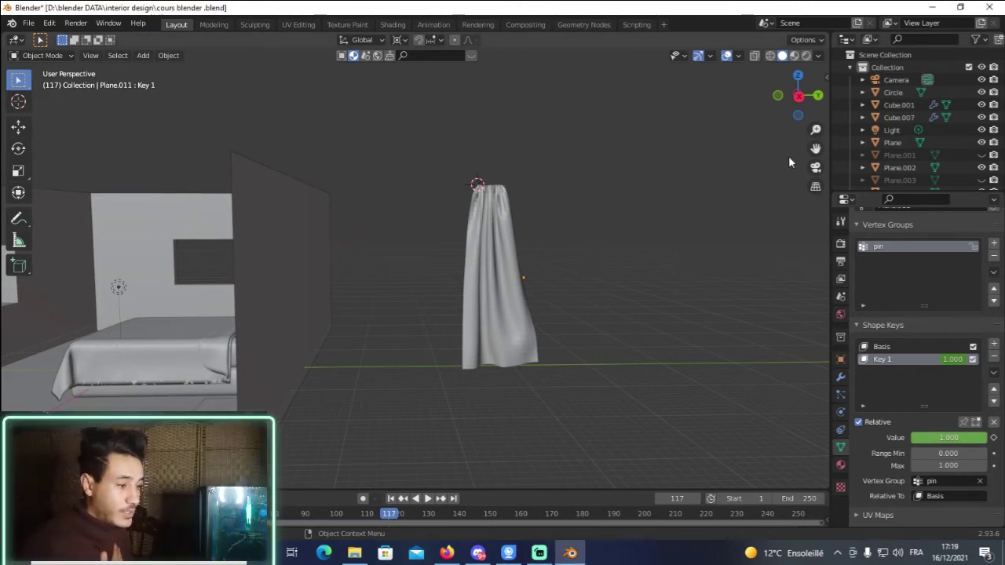
mouse_move(798, 96)
mouse_down()
mouse_move(773, 102)
mouse_move(794, 99)
mouse_up()
scroll(699, 214, up, 2)
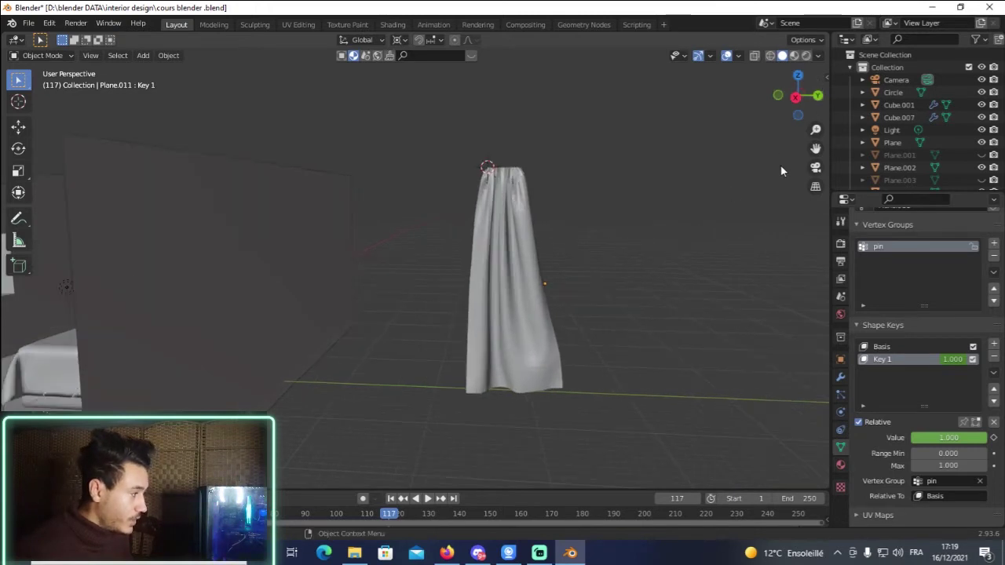
drag(816, 149, 765, 188)
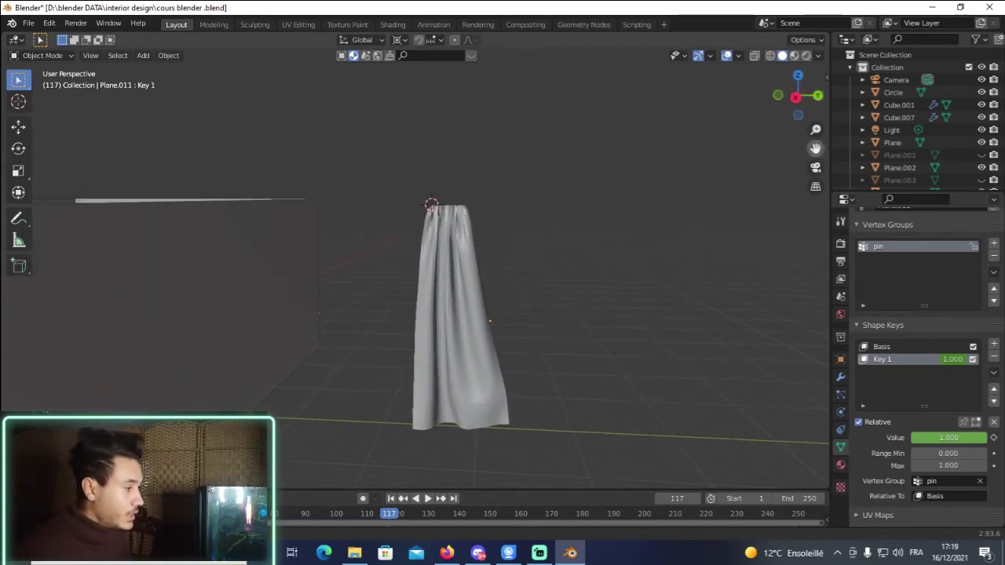
scroll(657, 233, up, 3)
scroll(656, 233, down, 2)
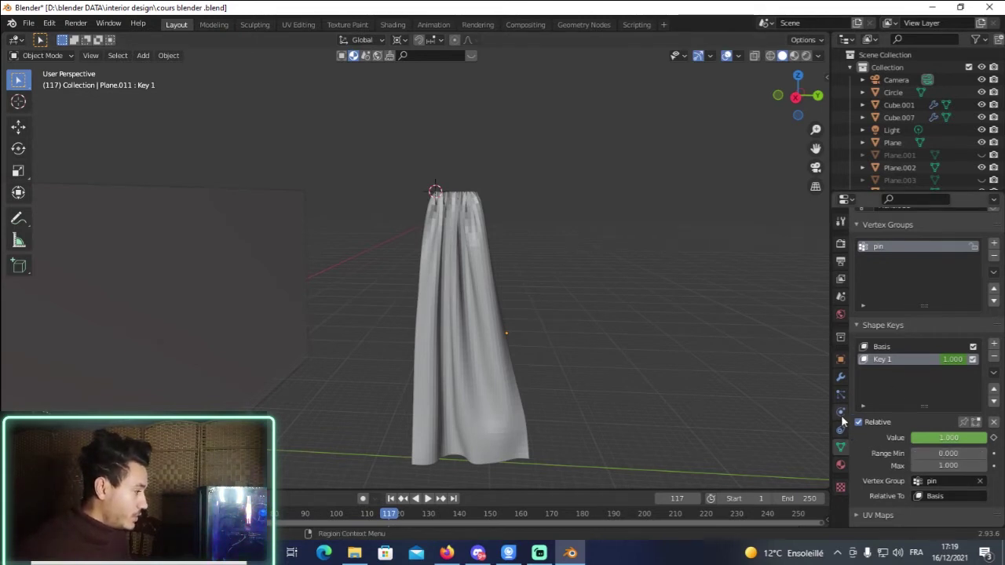
click(839, 379)
click(964, 262)
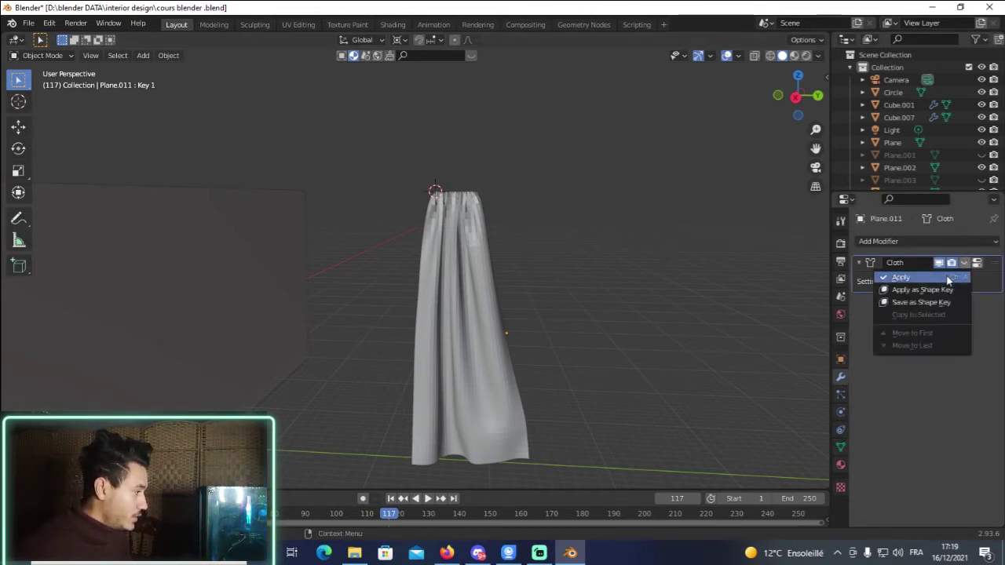
Try applying the Cloth modifier, smooth-shade the curtain and toggle Edit Mode.
click(950, 280)
right_click(482, 254)
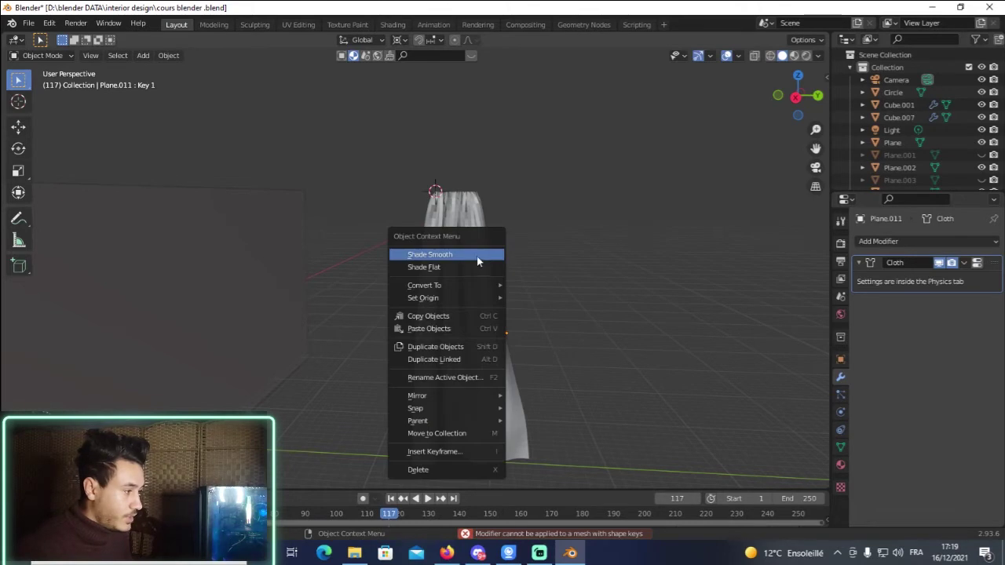
click(476, 256)
key(Tab)
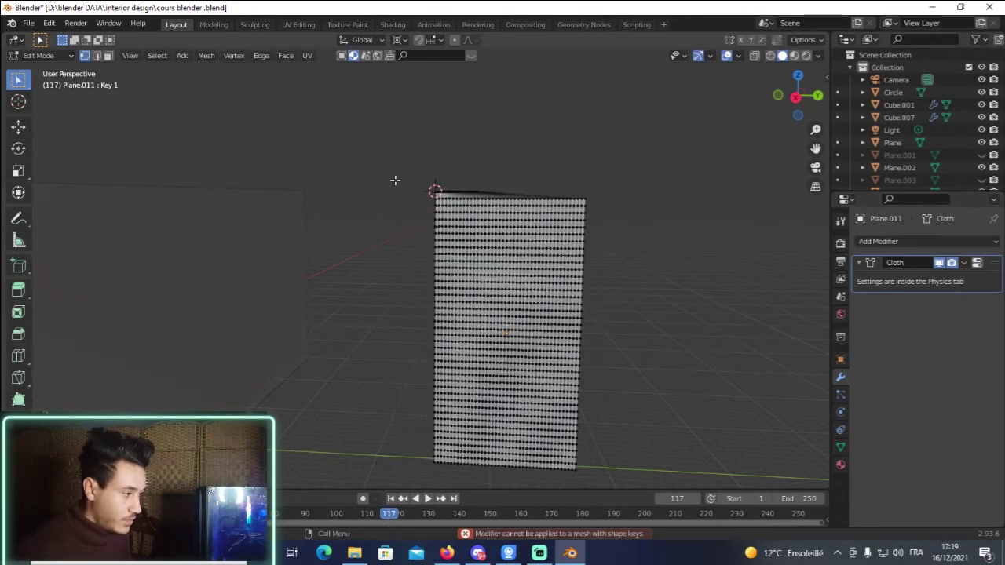
key(Tab)
key(Tab)
key(Tab)
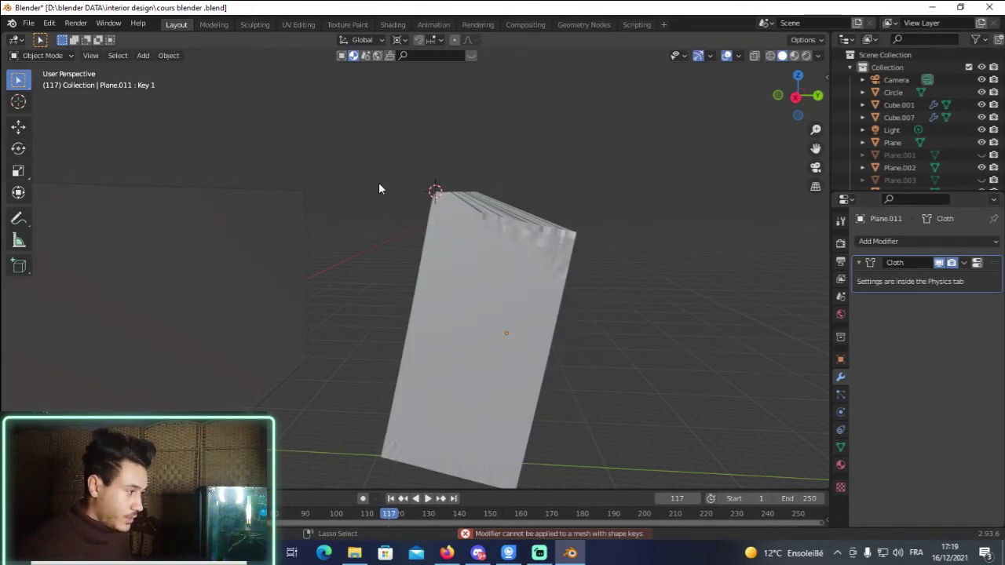
key(shift+Left)
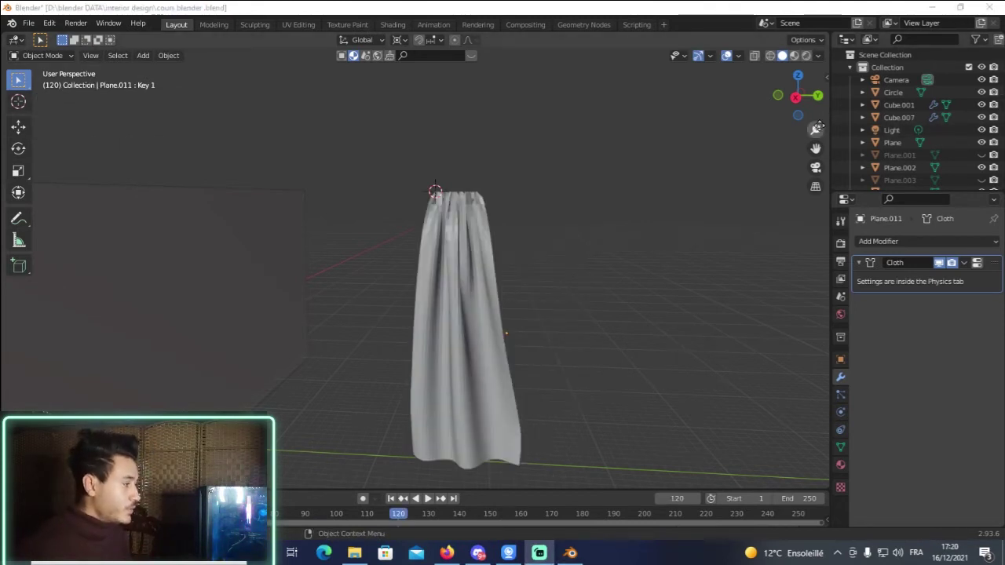
drag(799, 97, 739, 139)
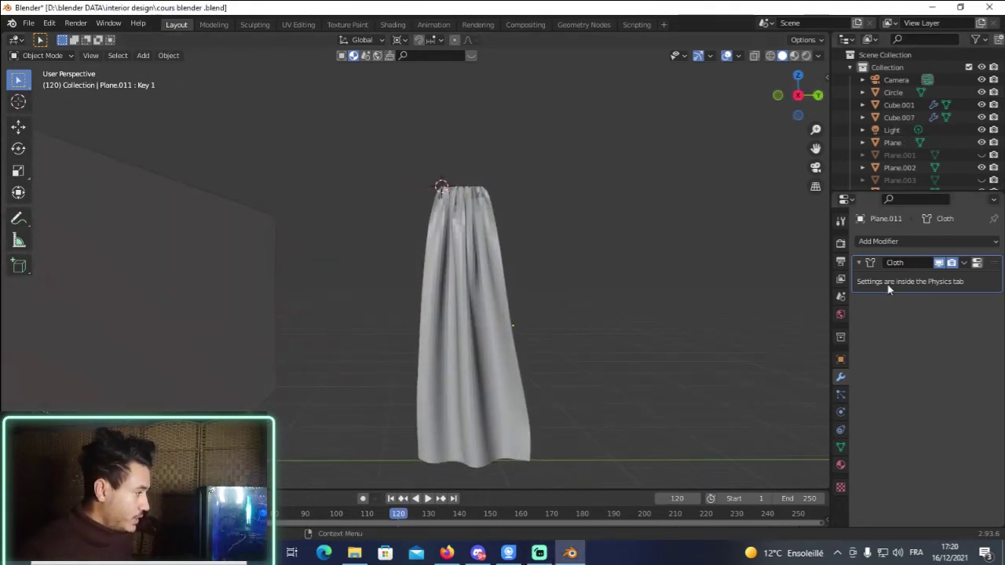
Delete the plane's Key 1 and Basis shape keys.
click(842, 447)
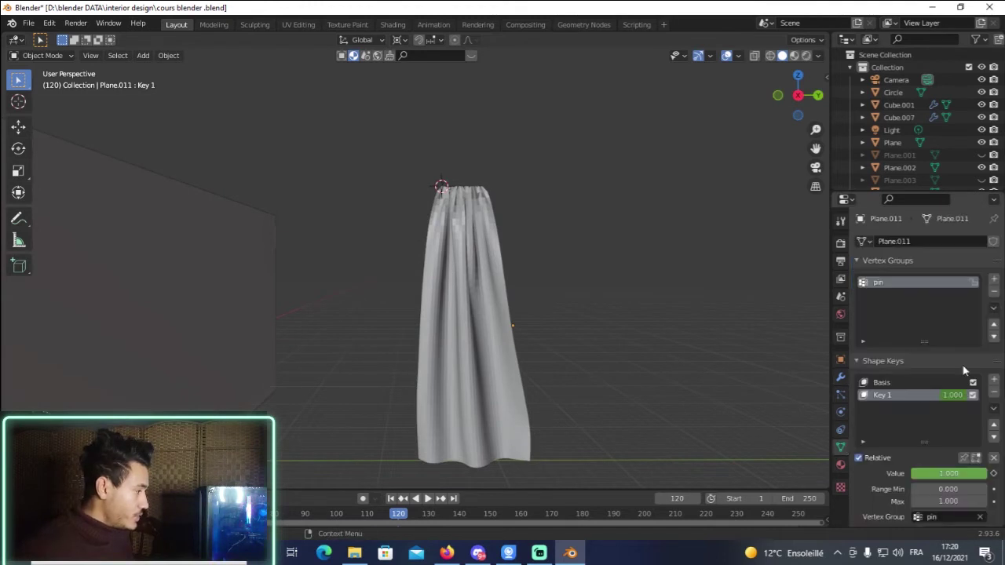
click(994, 393)
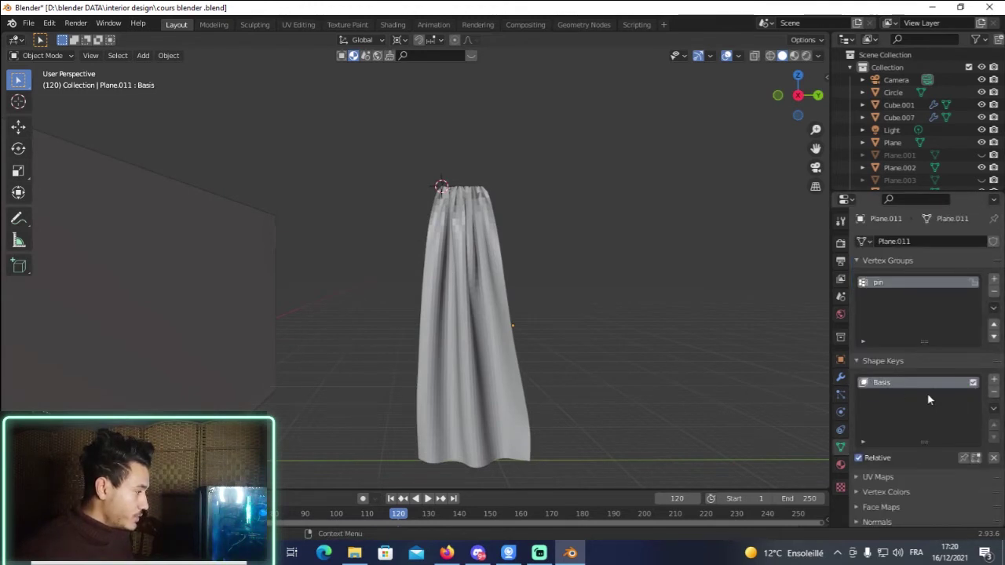
click(994, 391)
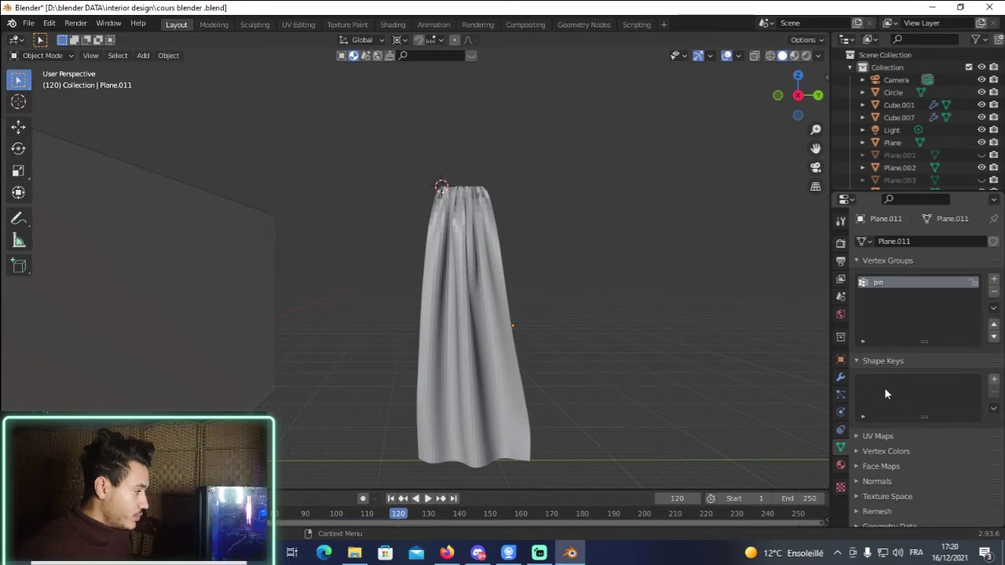
Apply the Cloth modifier as the curtain's permanent shape and smooth-shade it.
click(841, 377)
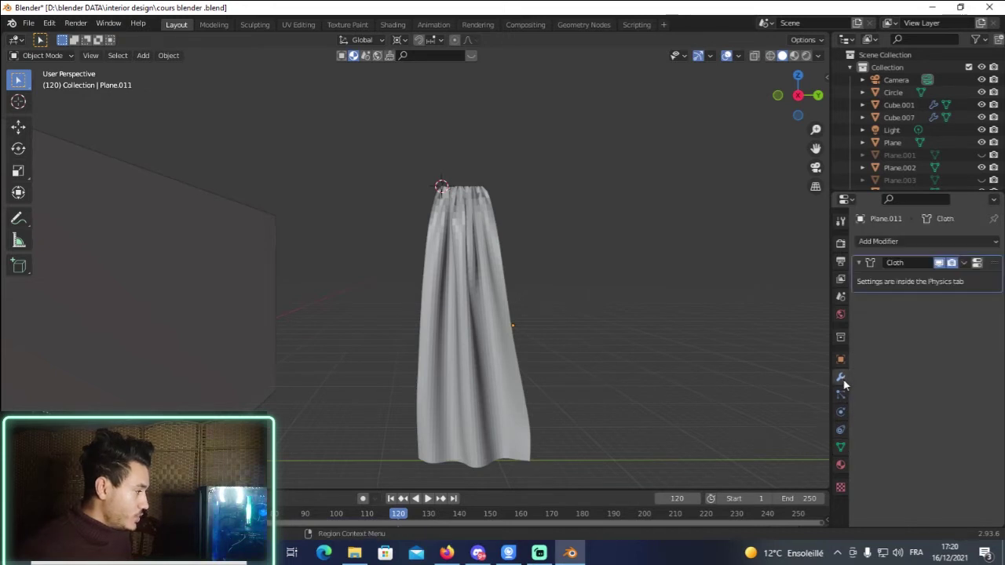
click(964, 263)
click(948, 276)
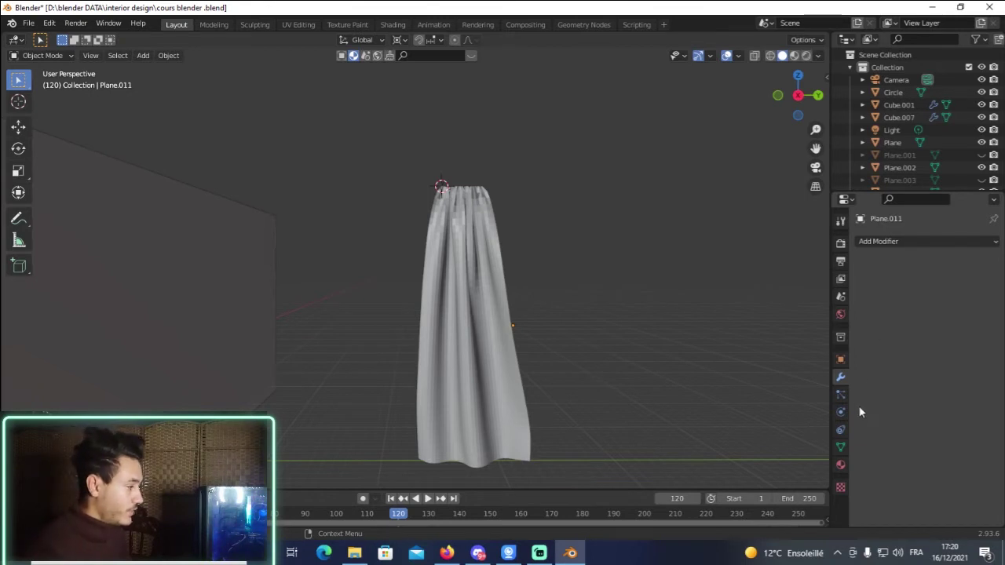
right_click(471, 247)
click(462, 244)
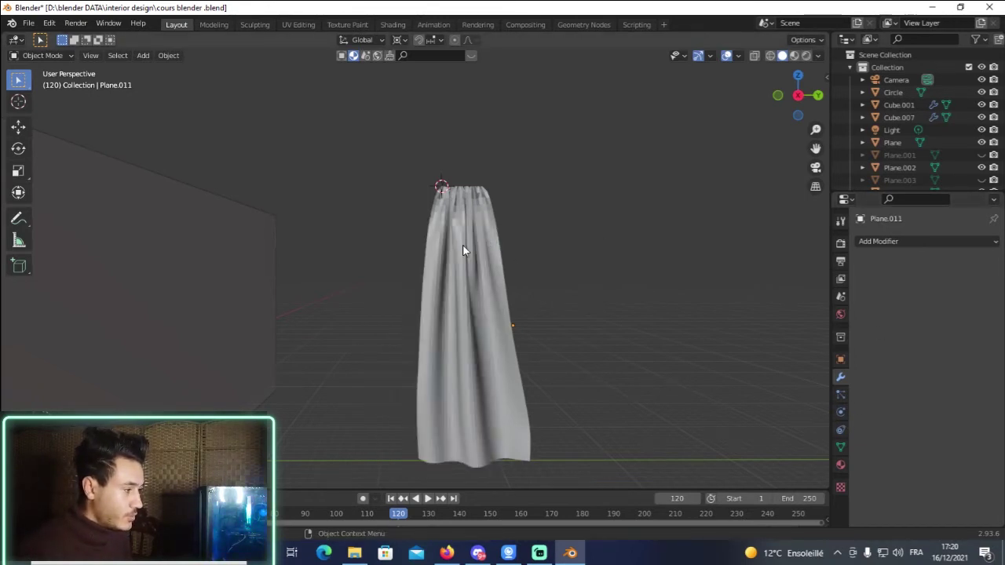
drag(798, 95, 815, 99)
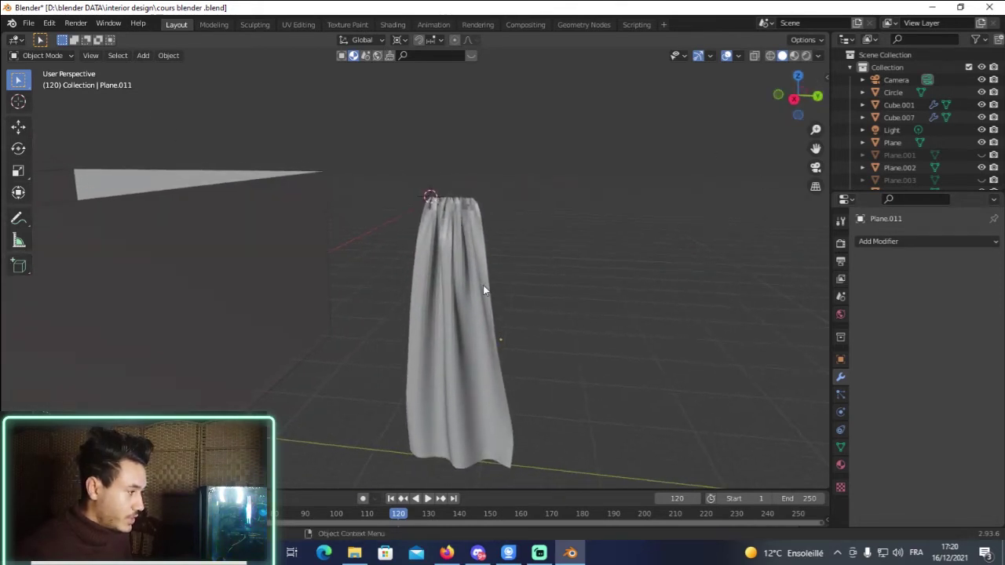
Add a Solidify modifier giving the curtain 0.01 m thickness.
click(907, 241)
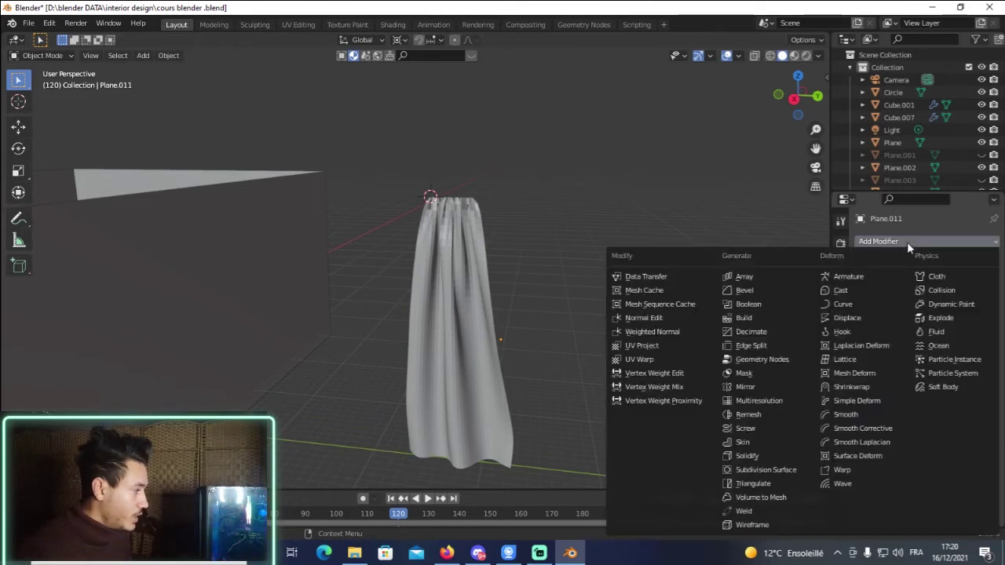
click(782, 462)
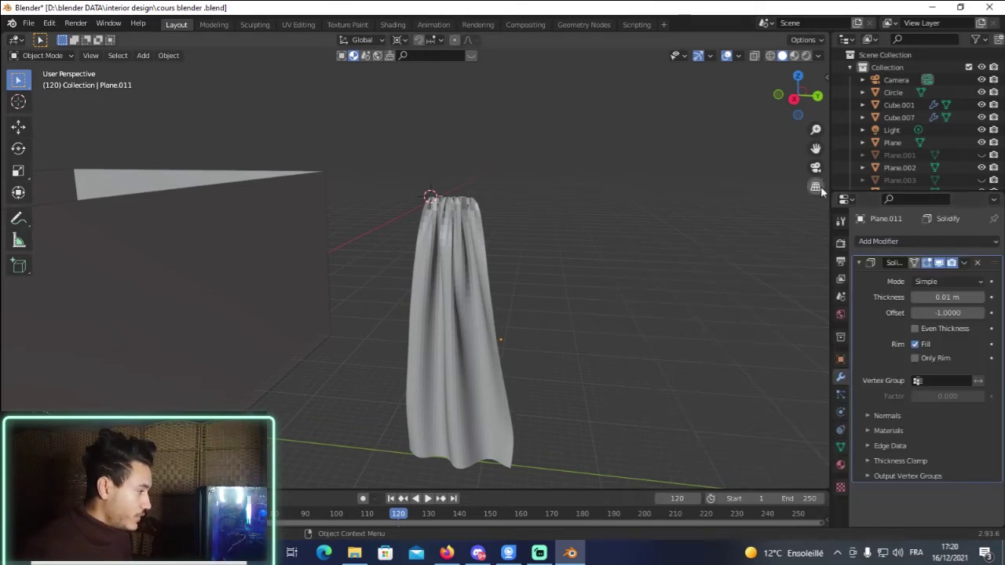
drag(798, 96, 801, 96)
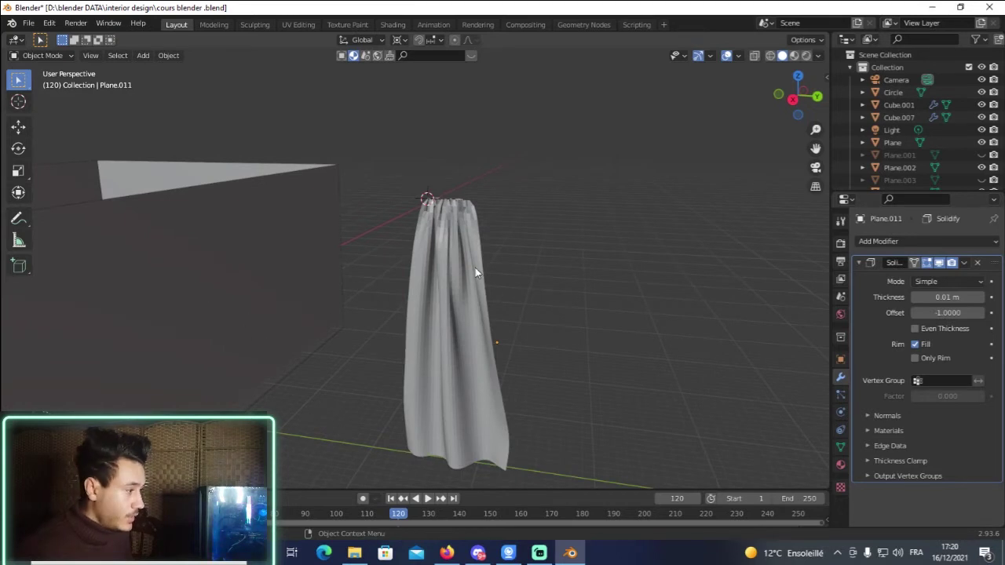
drag(798, 95, 803, 98)
Toggle Edit Mode and re-apply Shade Smooth to the thickened curtain.
key(Tab)
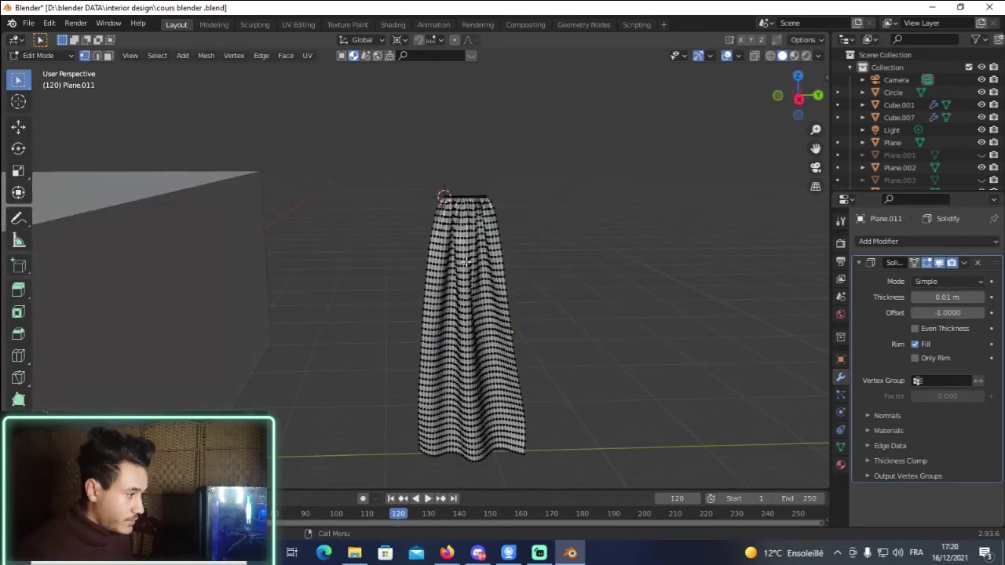
key(Tab)
right_click(466, 261)
click(467, 252)
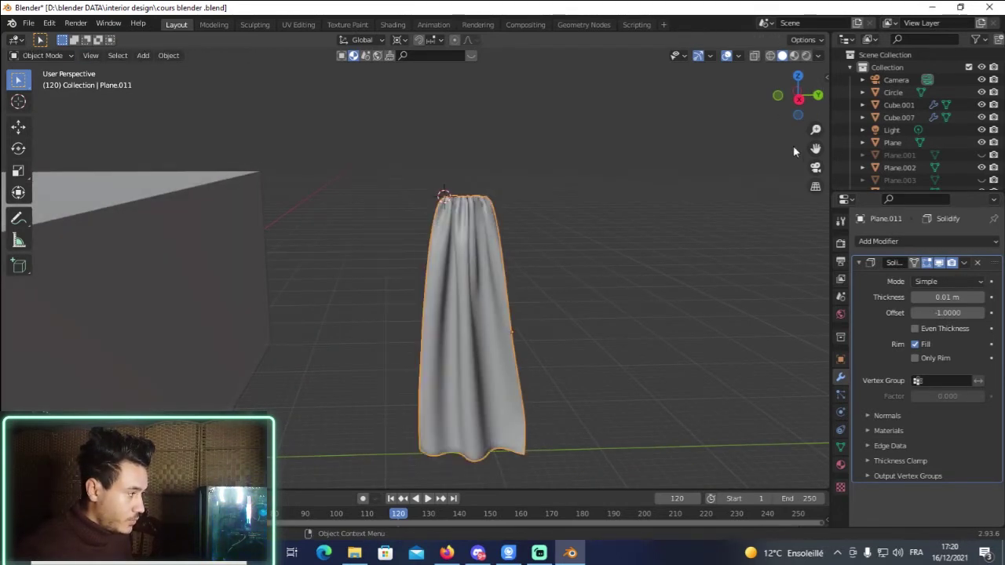
scroll(676, 146, up, 4)
drag(786, 105, 796, 99)
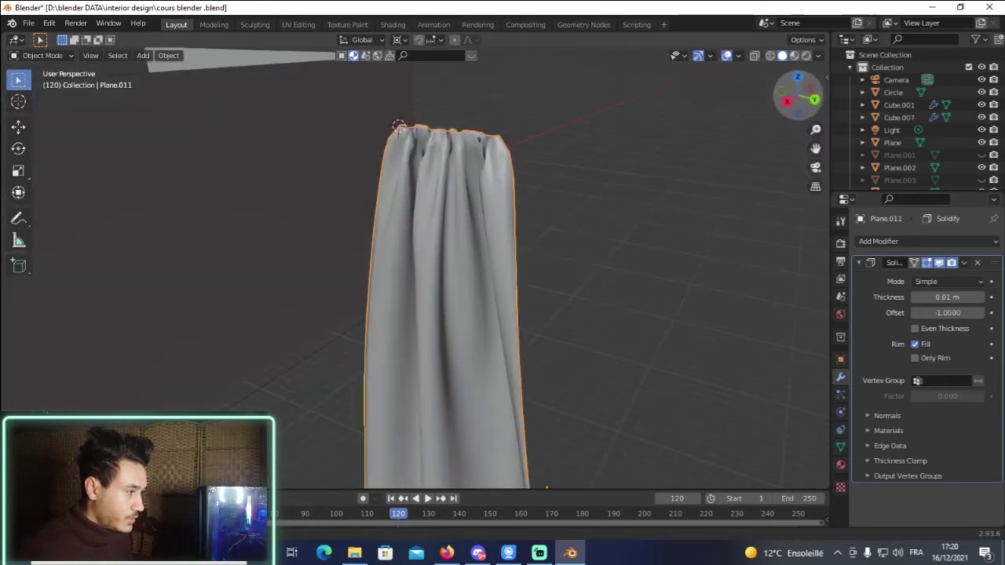
scroll(627, 265, down, 4)
drag(798, 96, 573, 263)
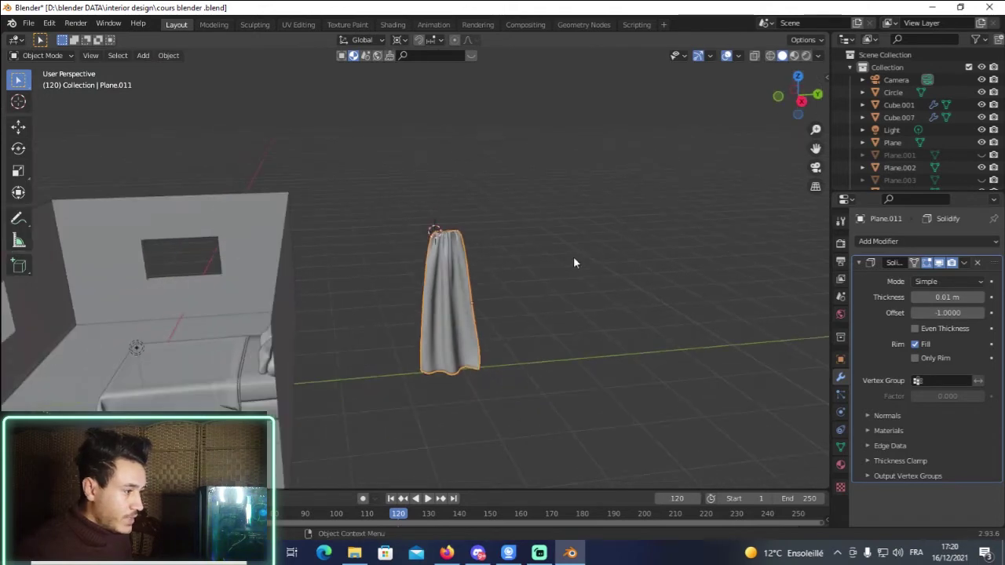
scroll(573, 263, up, 1)
Duplicate the curtain and move the copy in top view against the room's left wall.
key(shift+d)
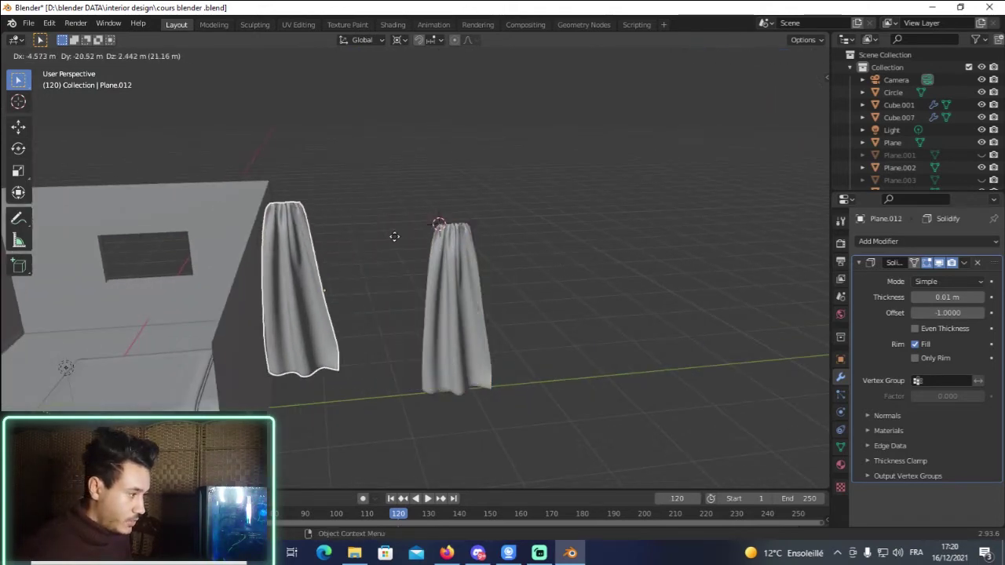
click(379, 234)
middle_drag(729, 122, 735, 157)
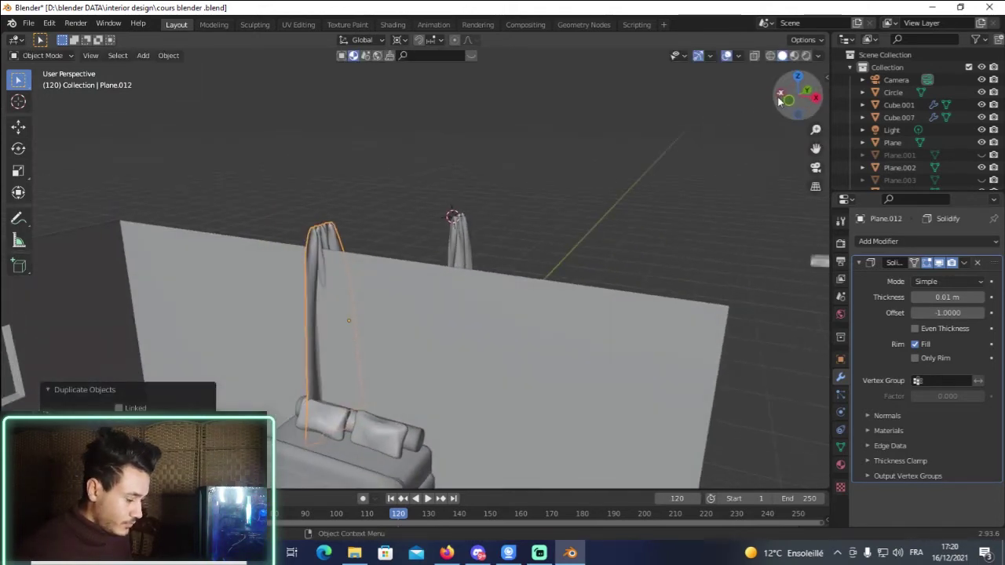
key(KP_7)
drag(815, 148, 790, 214)
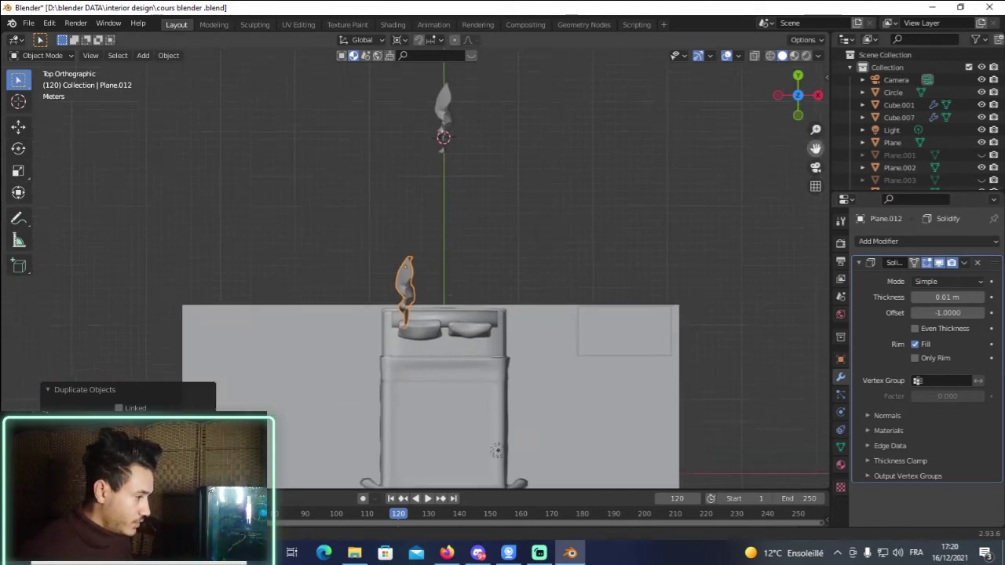
key(g)
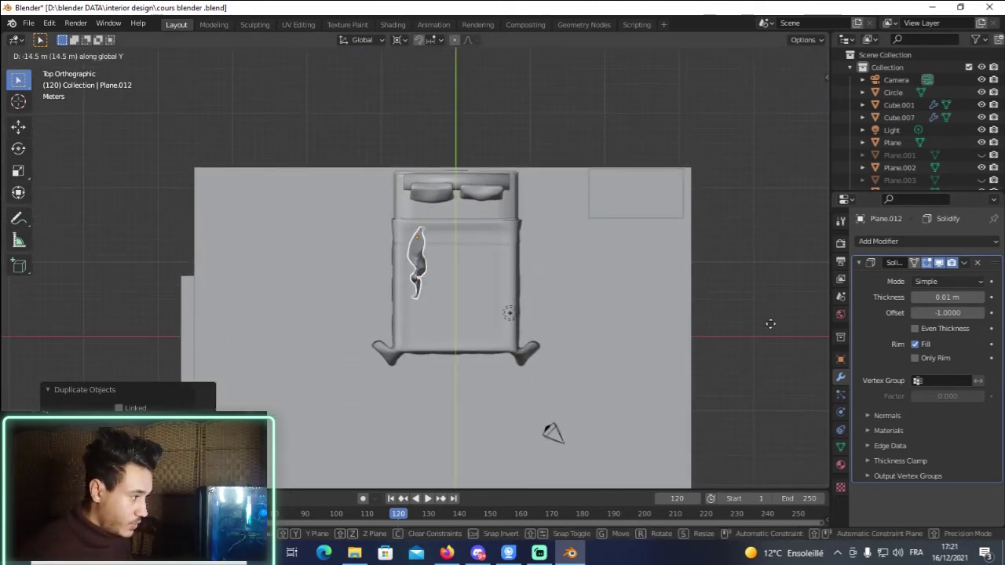
click(770, 364)
key(g)
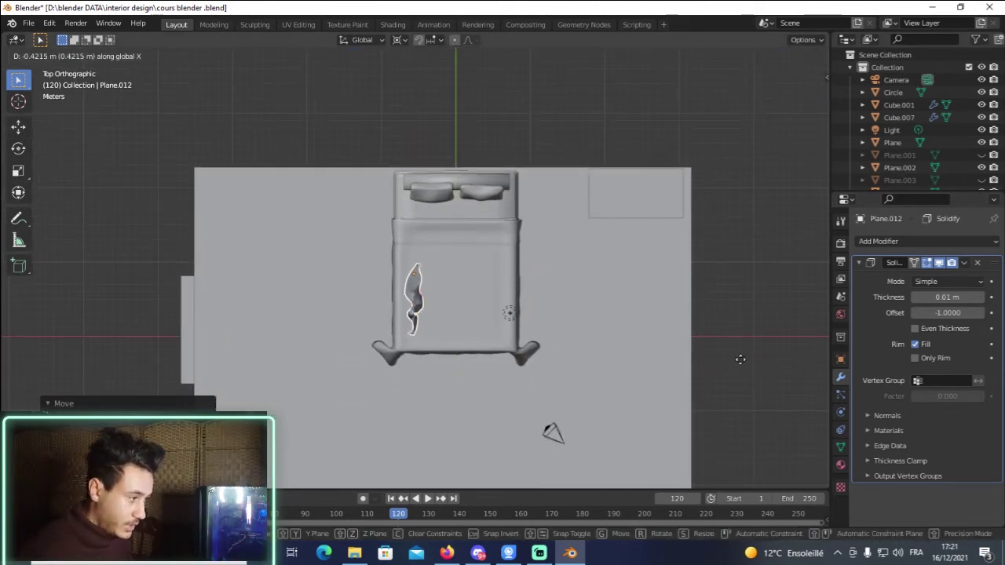
click(557, 366)
Lower the curtain copy into place and nudge it along the Y axis.
key(KP_3)
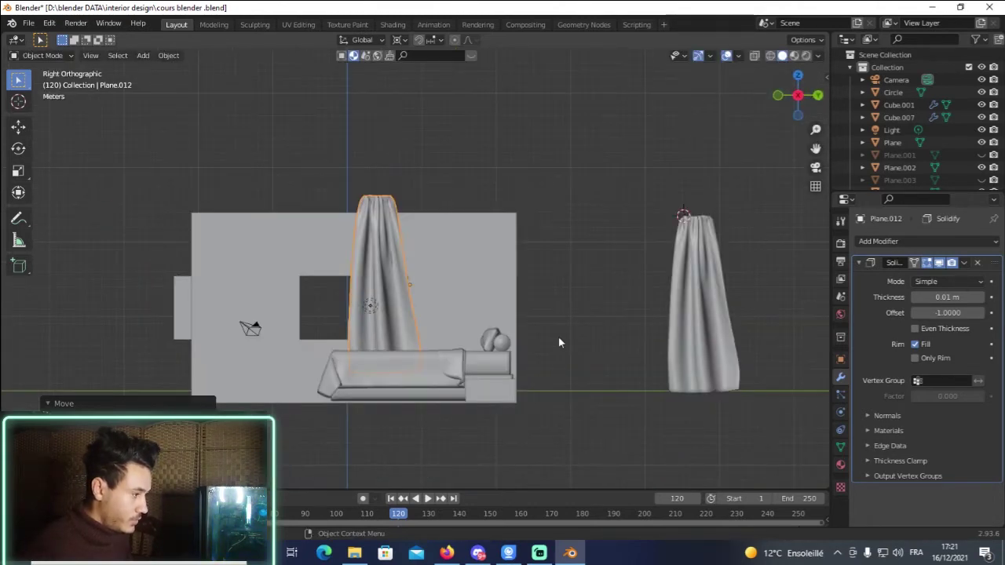
drag(798, 96, 738, 116)
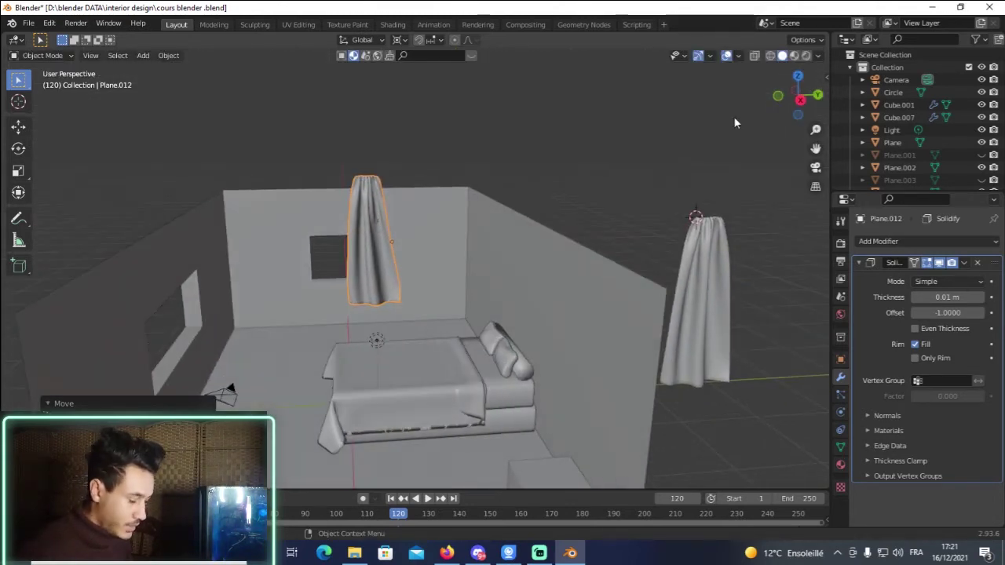
key(g)
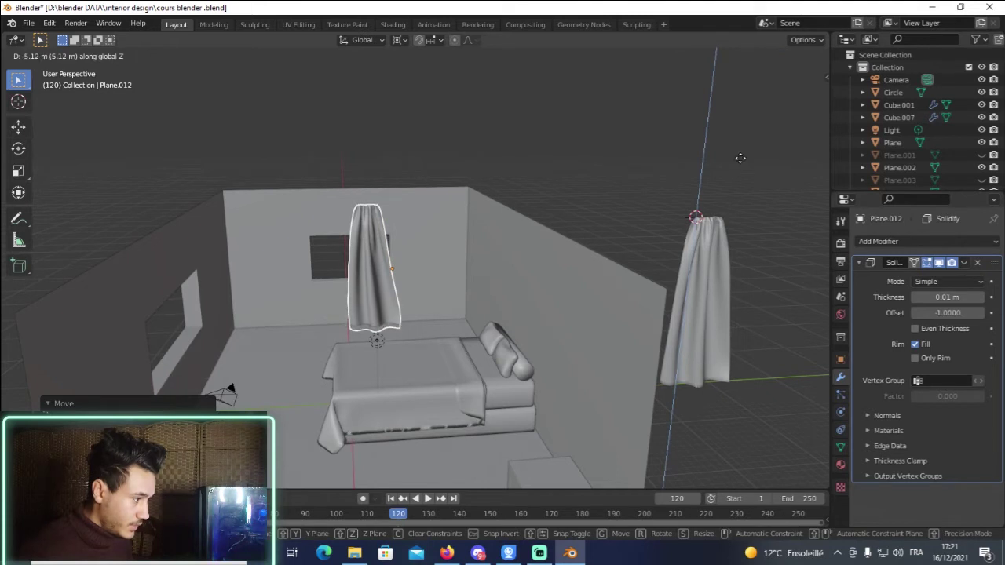
click(741, 163)
key(g)
key(y)
click(630, 211)
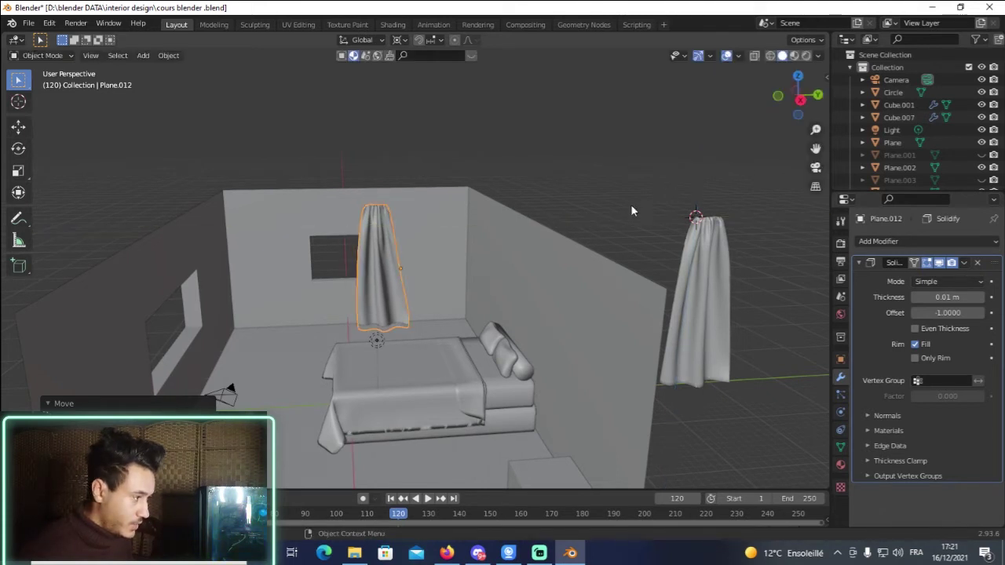
Duplicate the curtain again and slide the copy along Y to the window's left.
key(shift+d)
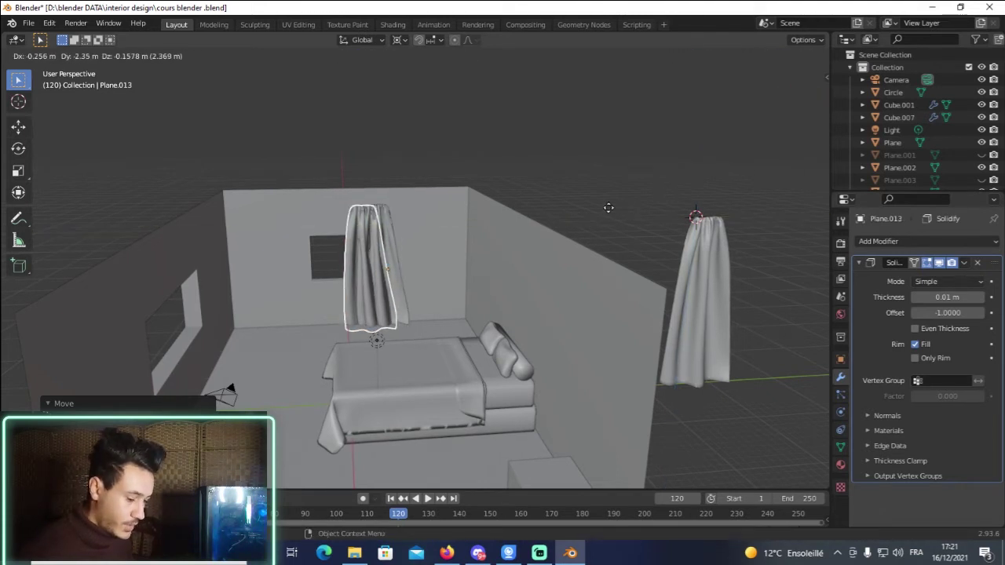
key(y)
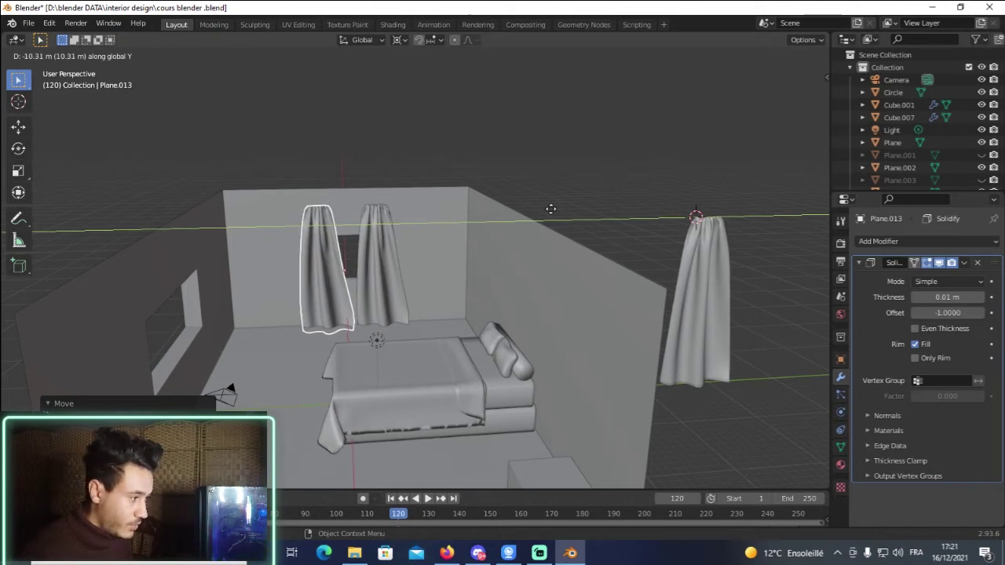
click(549, 209)
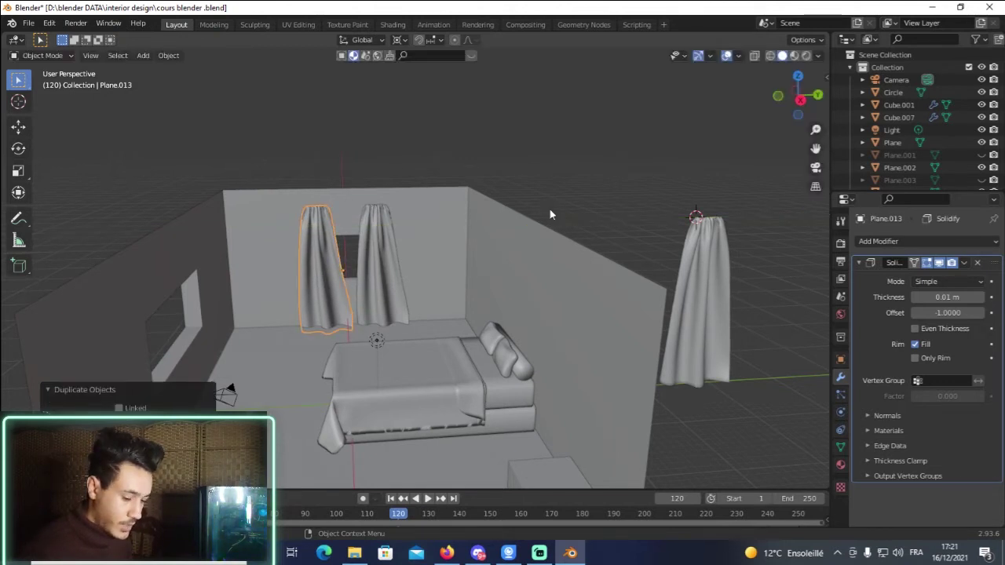
Turn the curtain copy 90°, snap the 3D cursor to it, and rotate it about Z.
text(ry90)
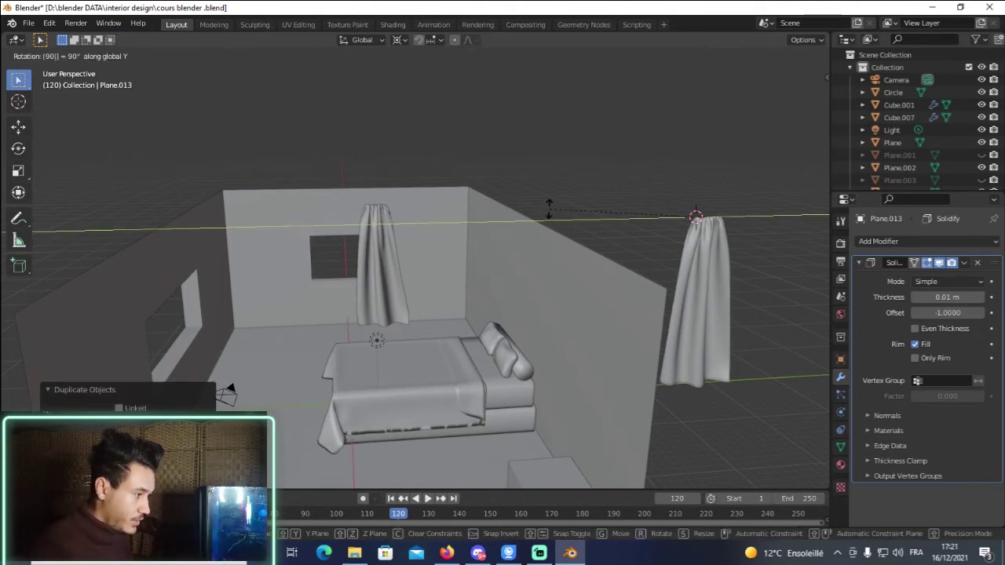
key(Return)
key(shift+s)
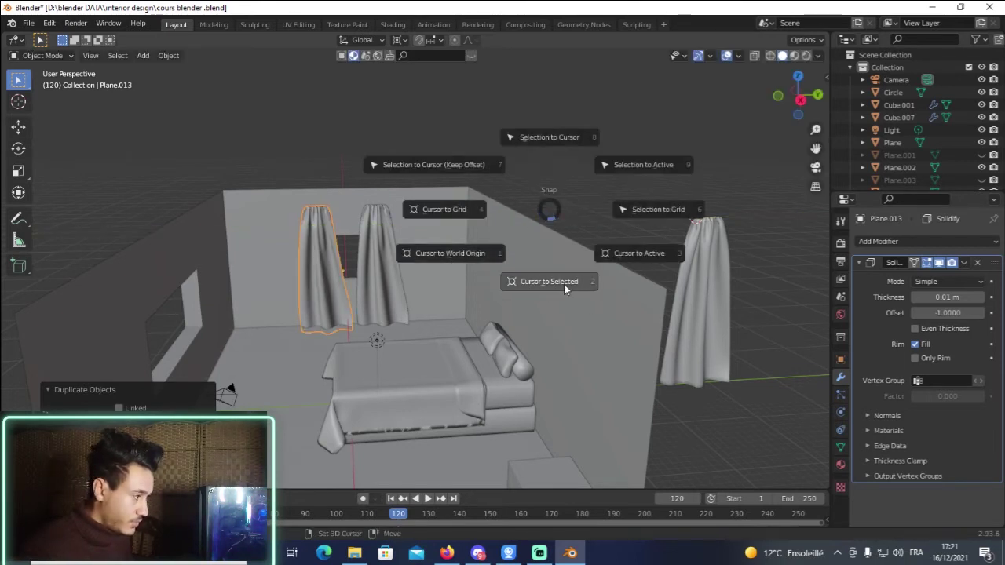
click(564, 285)
text(ry9)
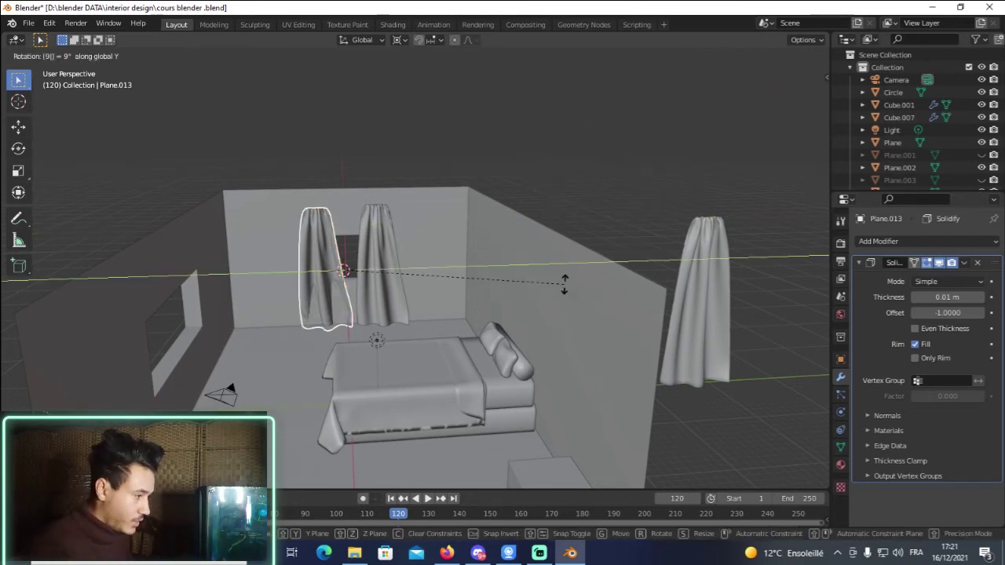
text(0)
key(Escape)
text(z)
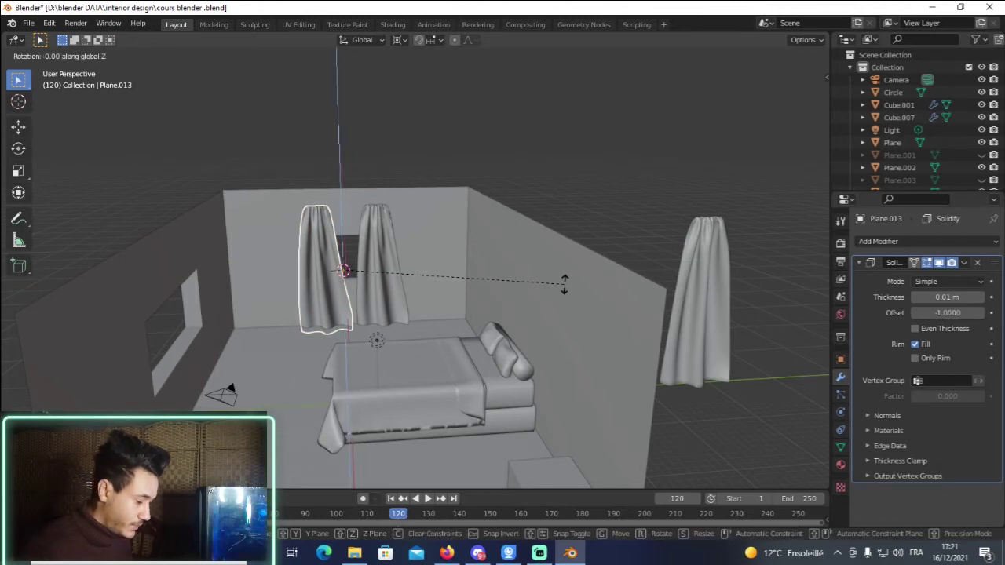
text(90)
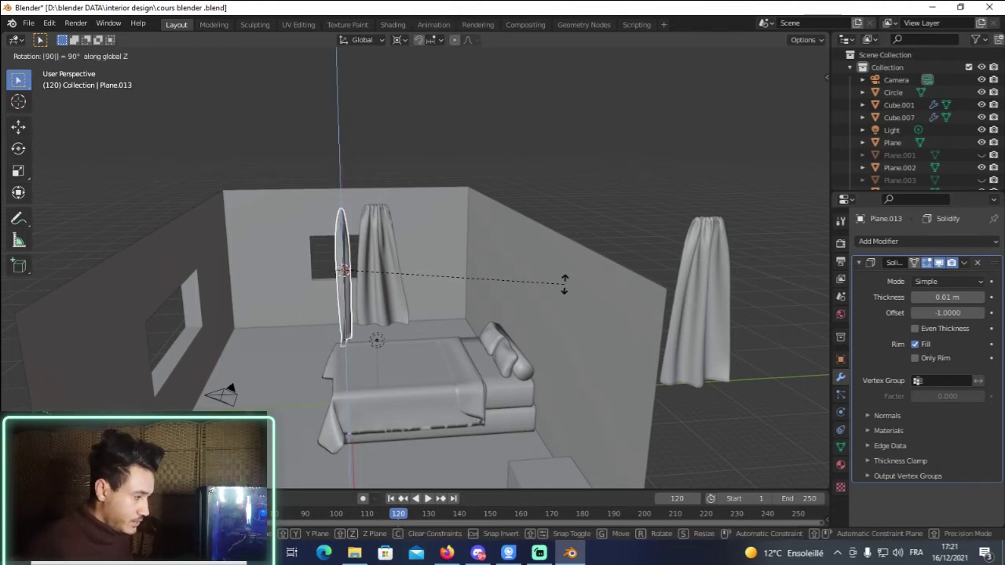
text(0)
key(Return)
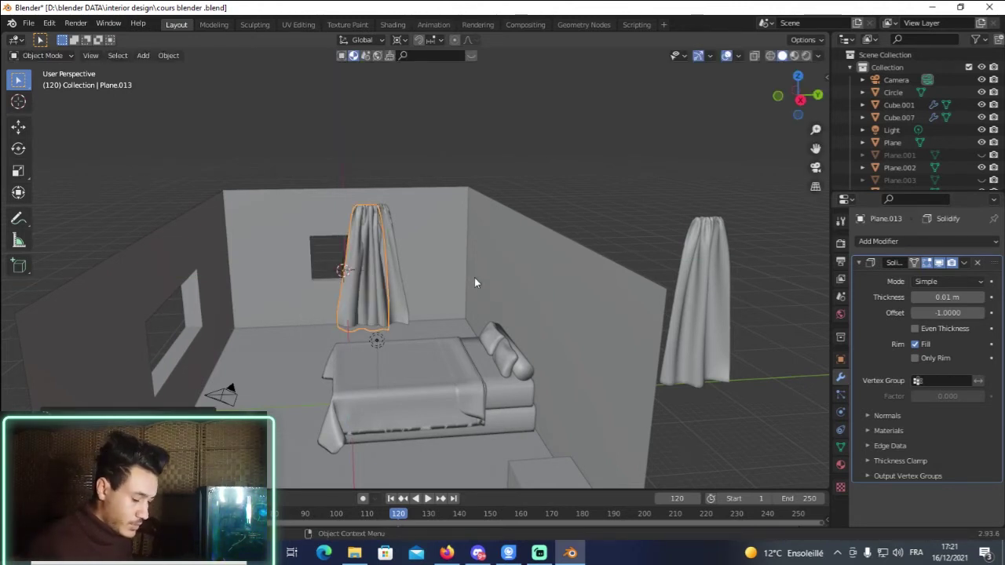
Duplicate the curtain along Y onto the window's other side, then deselect it.
key(shift+d)
key(y)
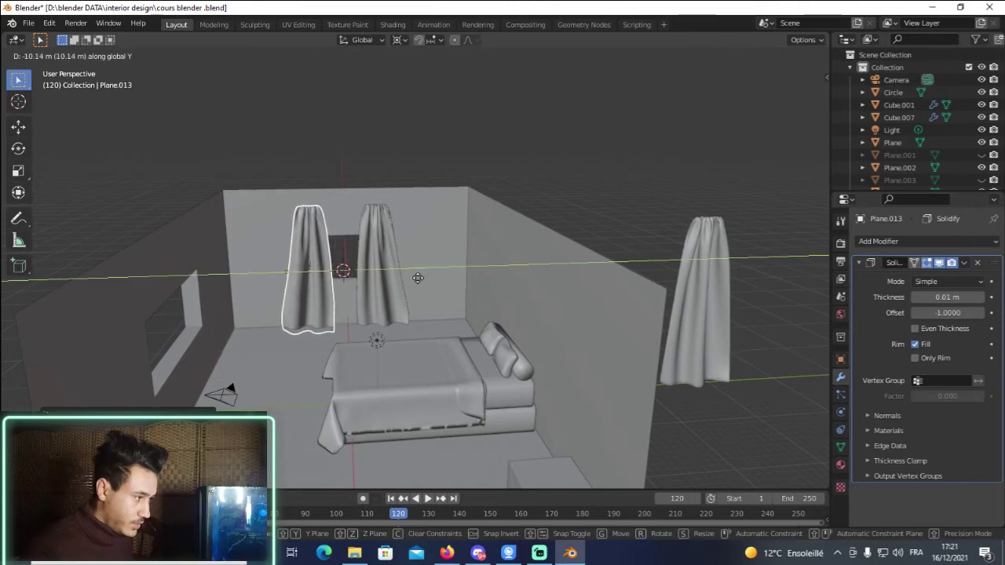
click(423, 278)
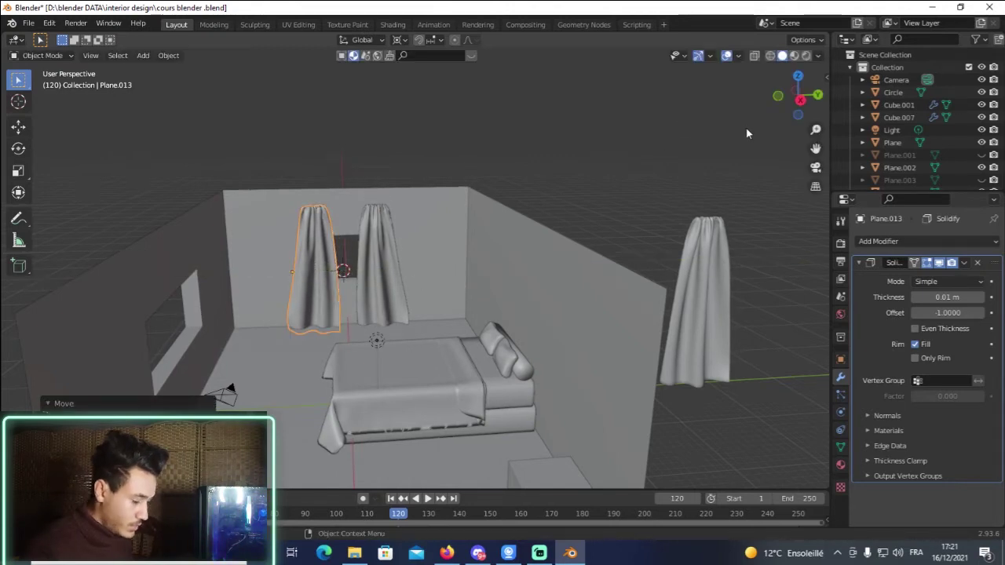
key(KP_7)
drag(799, 93, 789, 97)
click(690, 155)
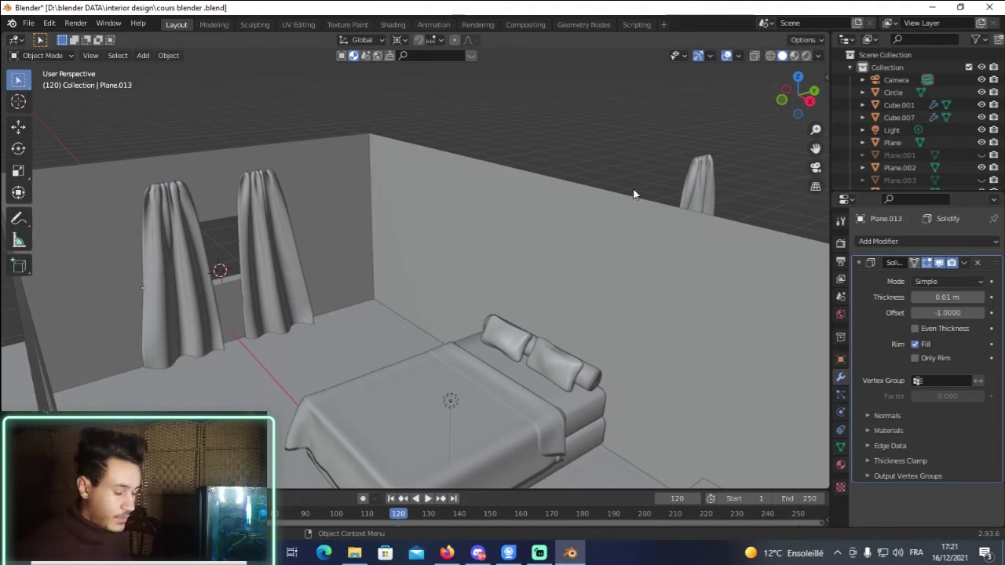
Place the 3D cursor above the left curtain, undoing an accidentally added plane.
shift+right_click(218, 184)
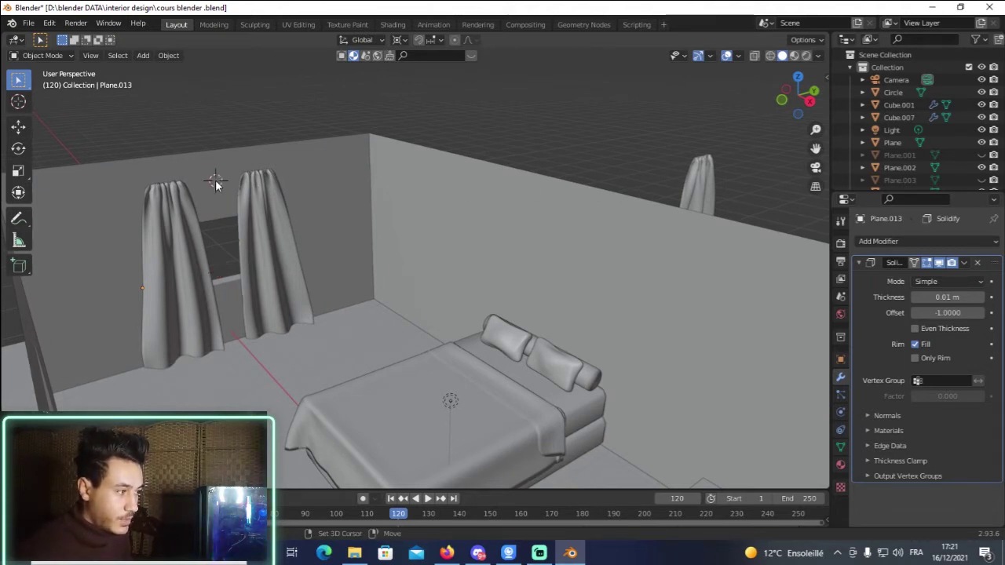
key(shift+a)
key(Escape)
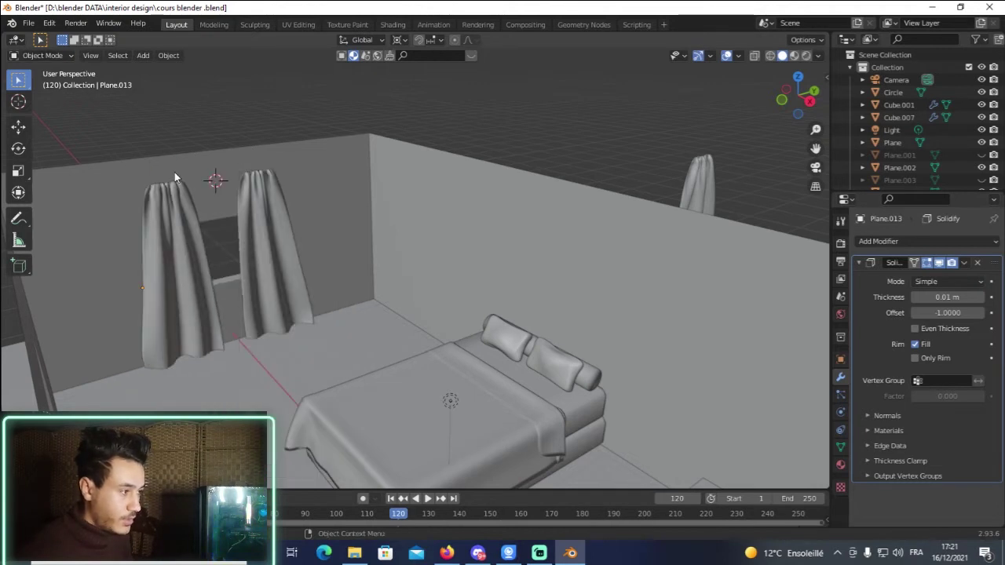
key(shift+a)
click(258, 181)
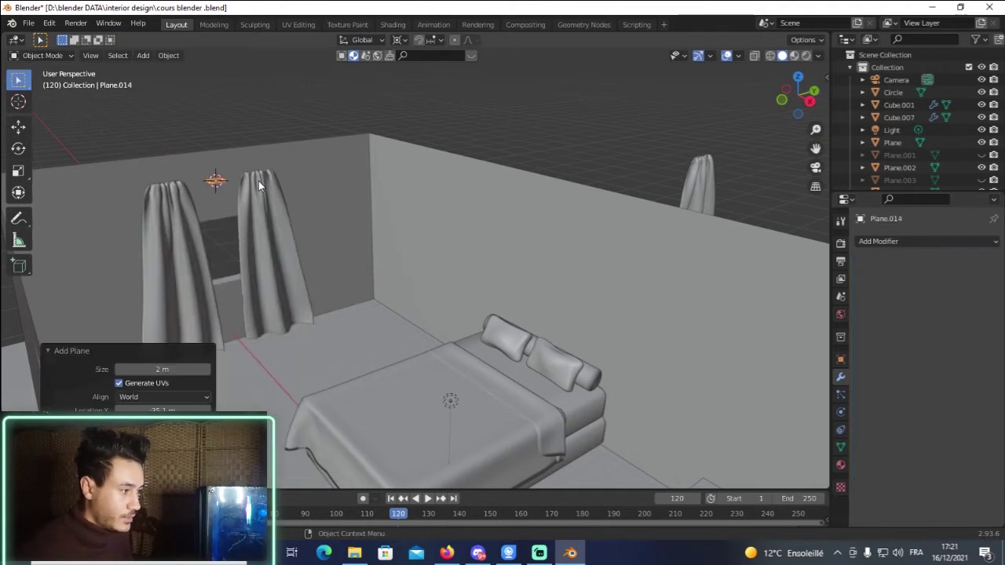
key(ctrl+z)
Add a circle mesh at the cursor and scale it down, cancelling a Y rotation.
key(shift+a)
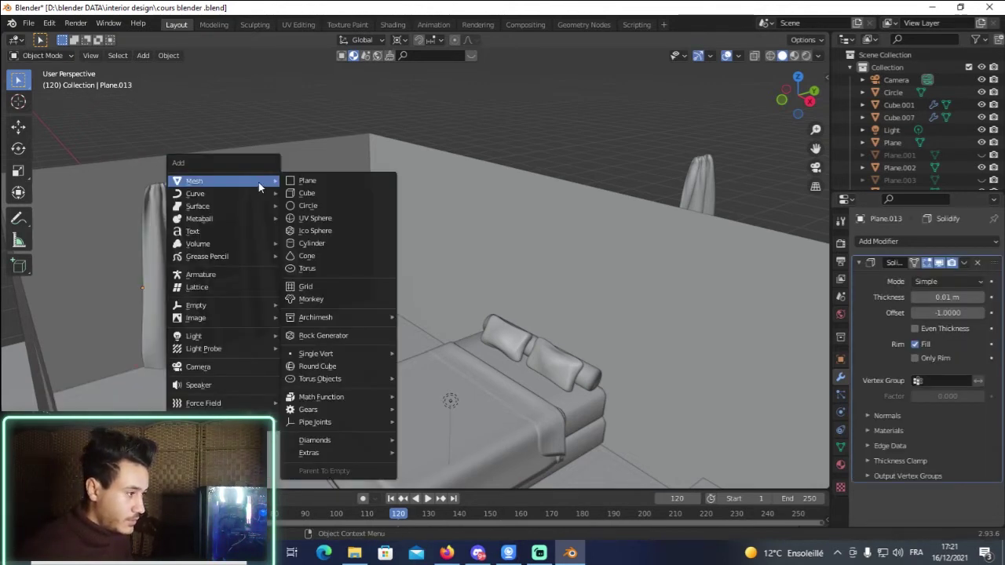
click(306, 206)
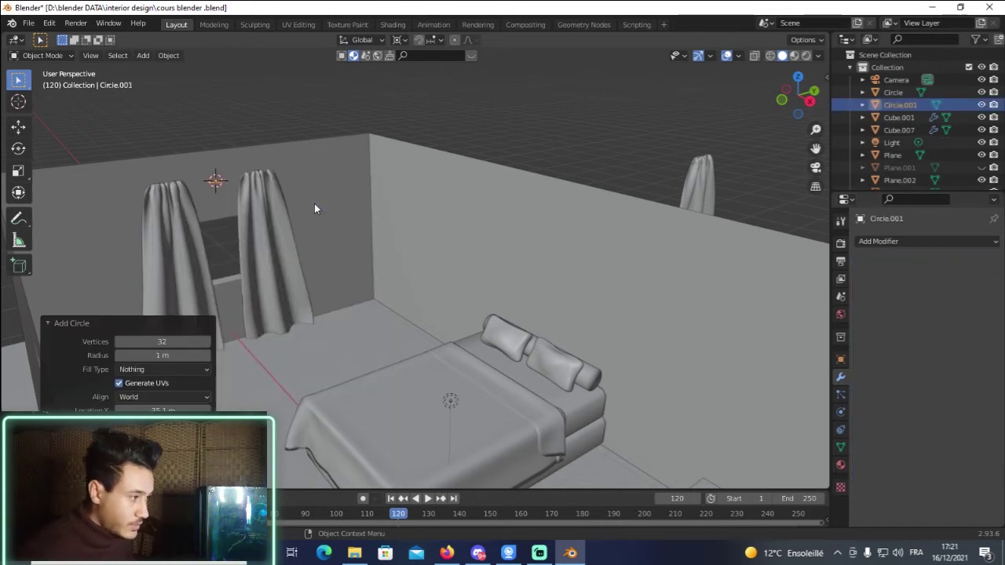
key(s)
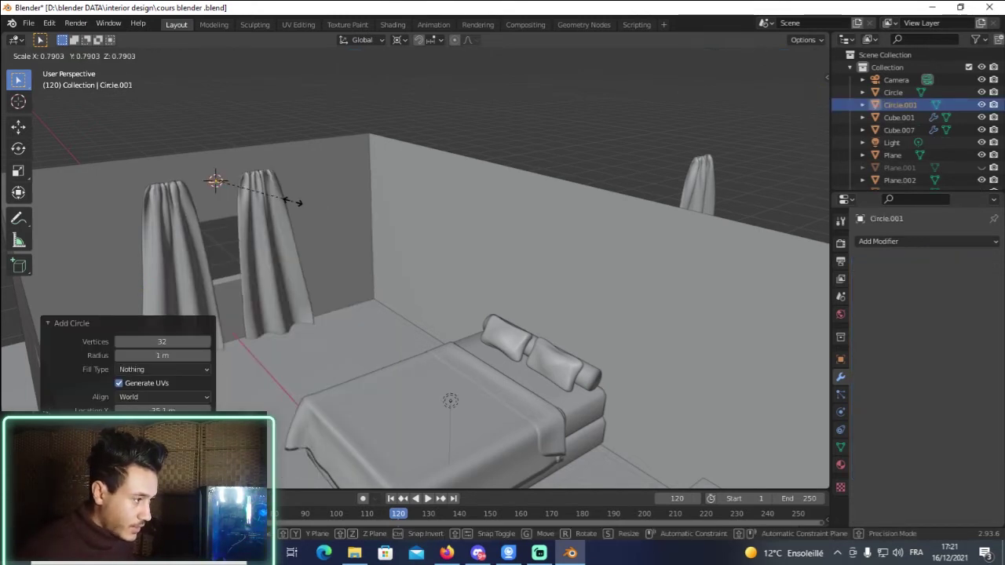
click(293, 202)
key(r)
key(y)
key(Escape)
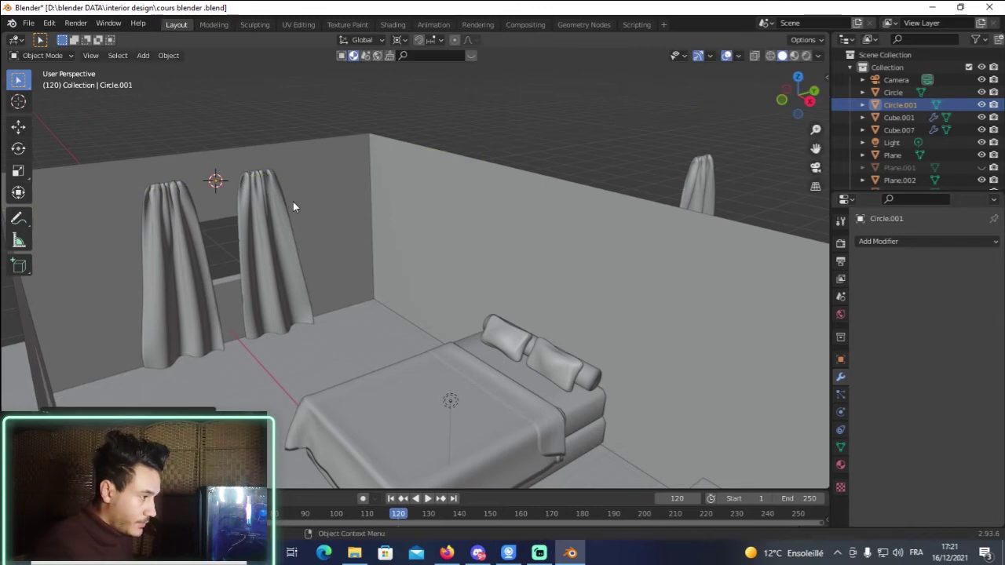
Select the right curtain and zoom in.
click(286, 196)
click(263, 179)
scroll(242, 174, up, 2)
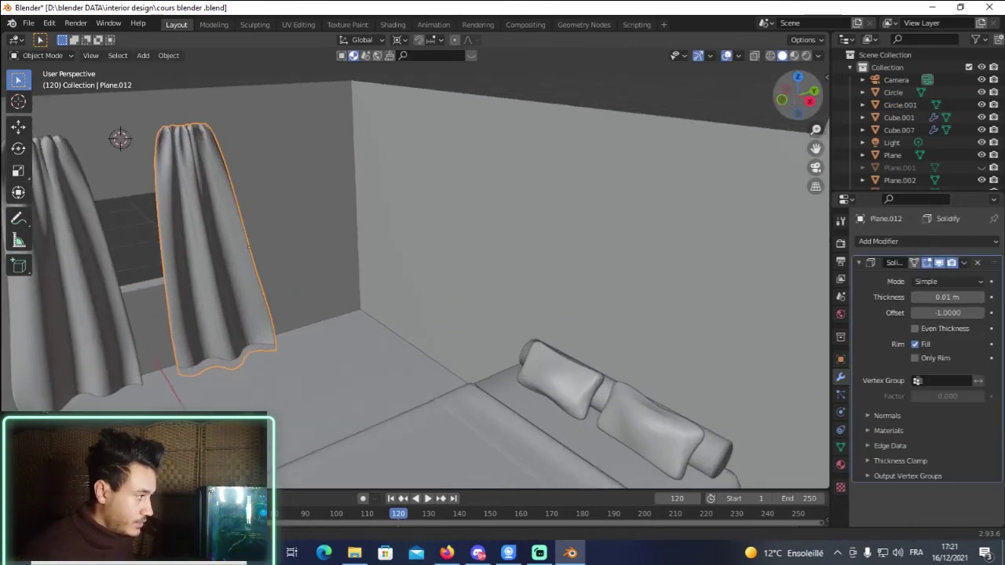
Cycle through overlapping objects to select Circle.001 and nudge it into position.
drag(798, 94, 617, 248)
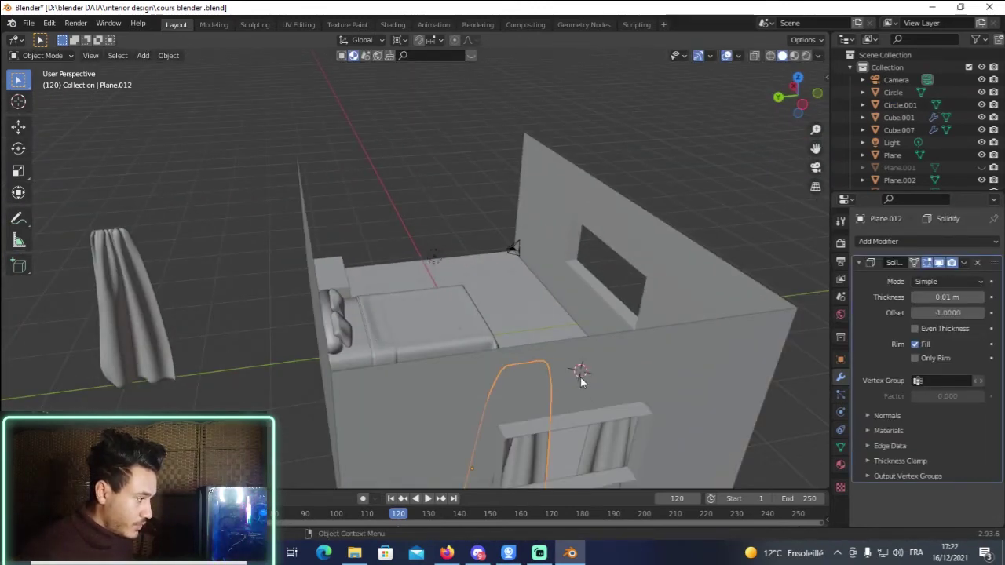
click(580, 377)
click(581, 372)
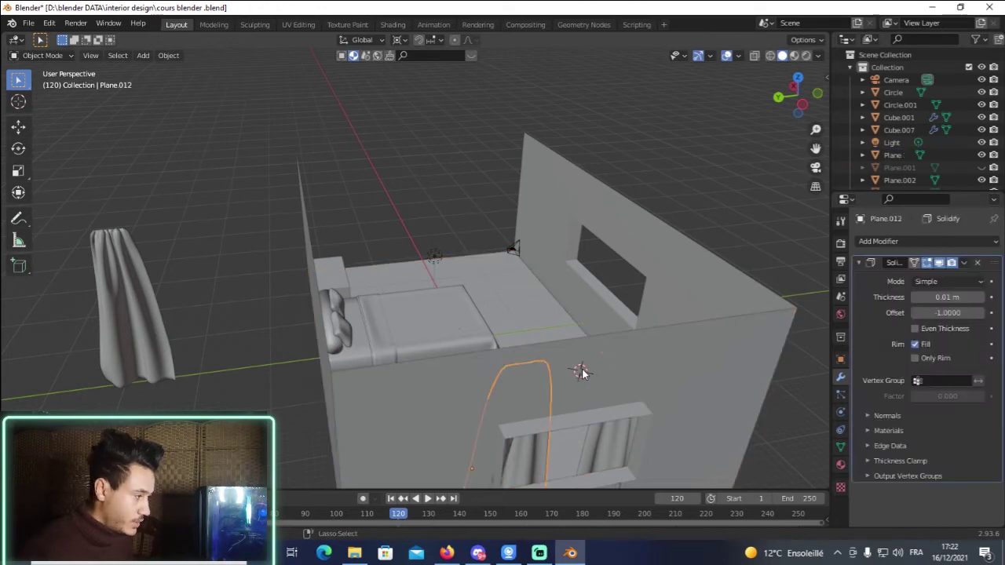
click(581, 372)
click(582, 372)
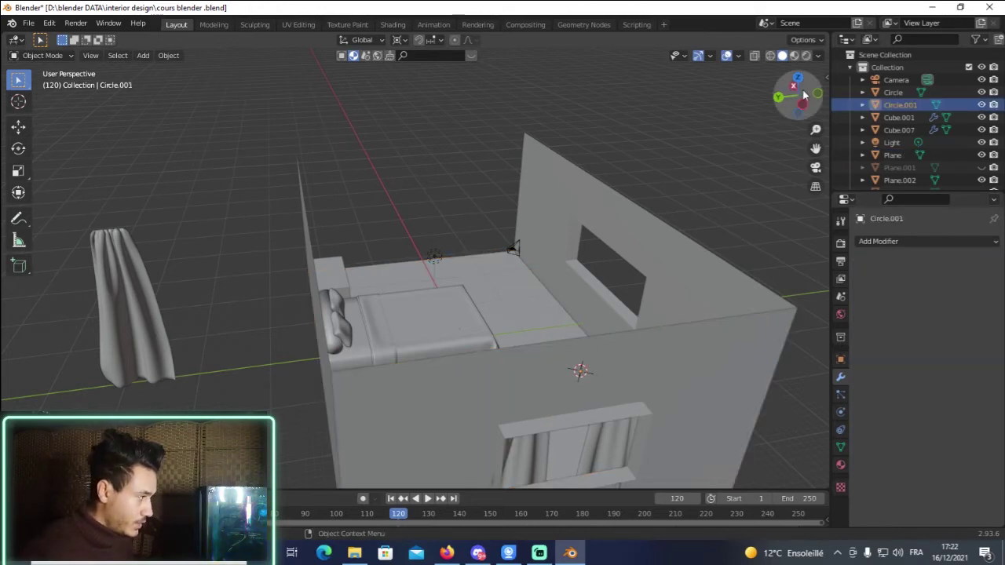
drag(798, 94, 803, 89)
key(g)
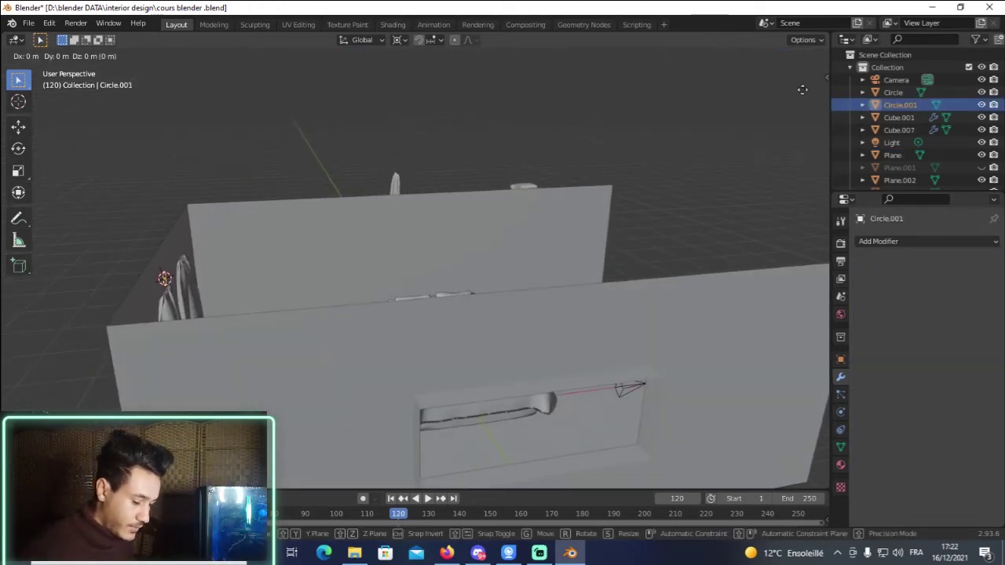
click(802, 89)
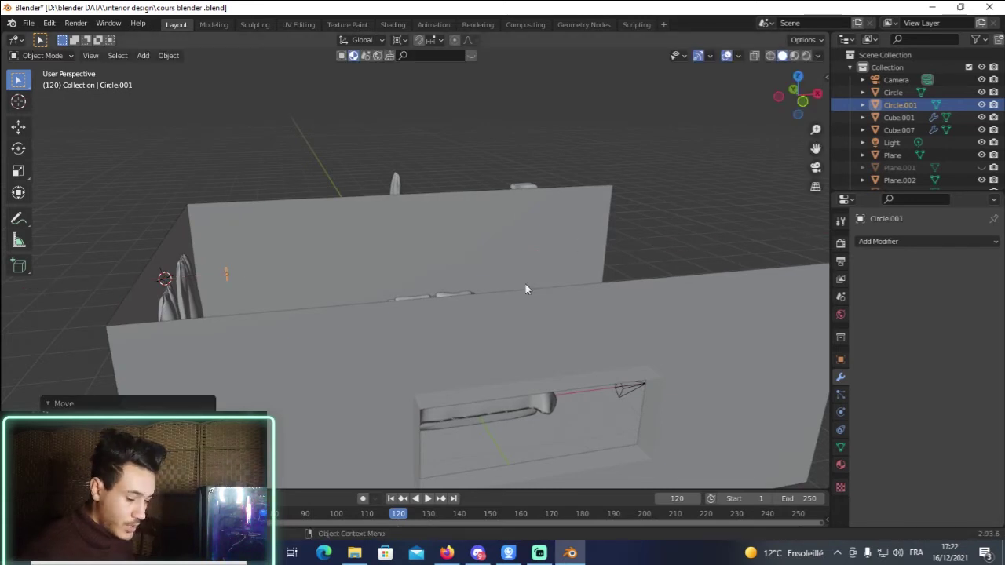
Snap the 3D cursor to the circle, cancelling the trial rotations.
key(r)
key(Escape)
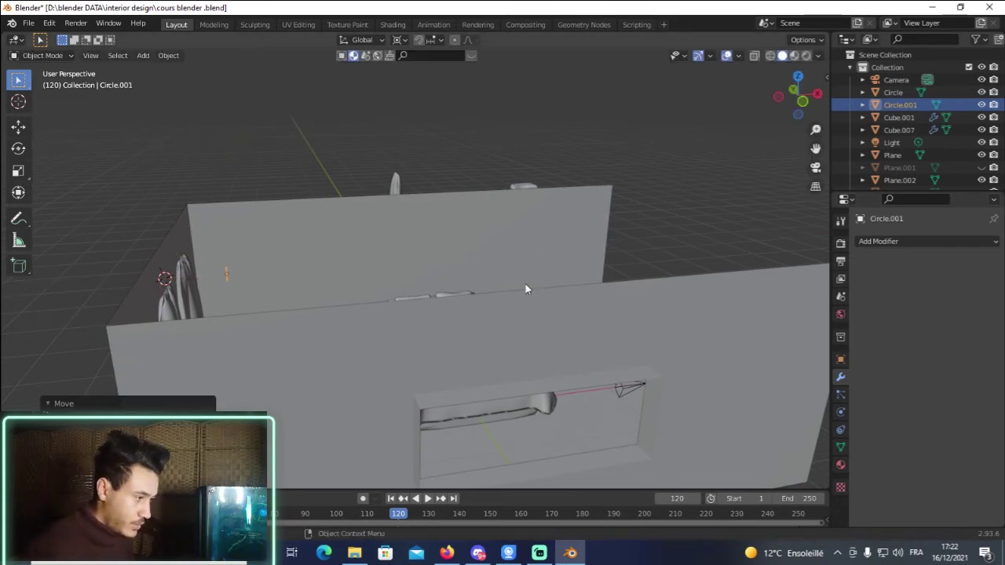
key(shift+s)
click(525, 355)
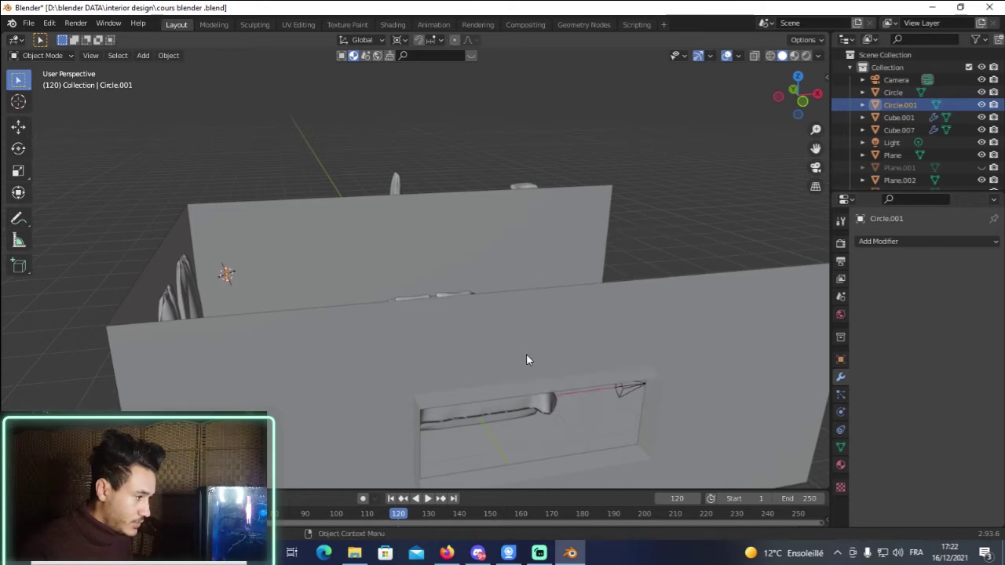
key(r)
key(z)
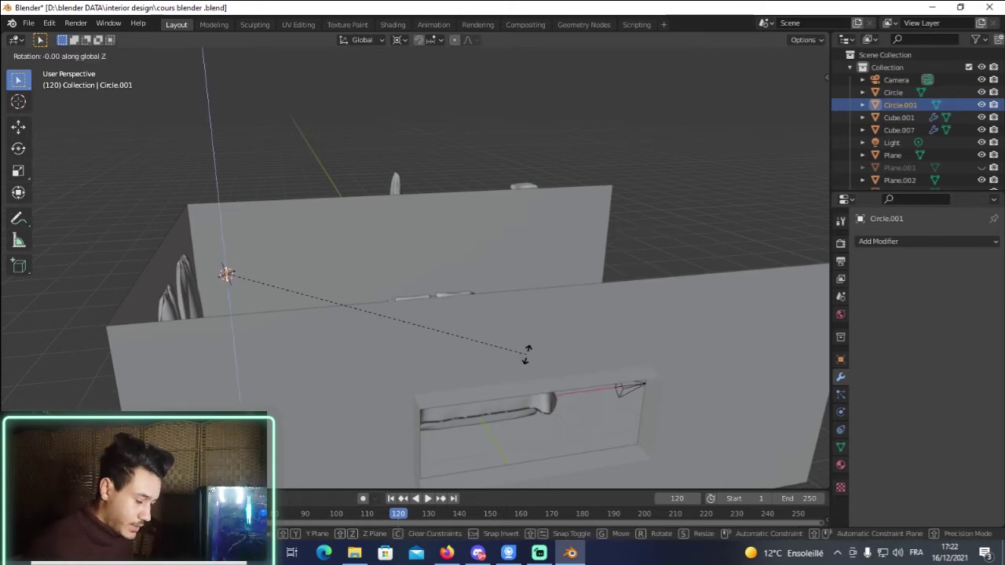
text(9)
key(Escape)
Extrude the circle's edge loop along the Y axis into a cylindrical rod.
middle_drag(722, 119, 568, 163)
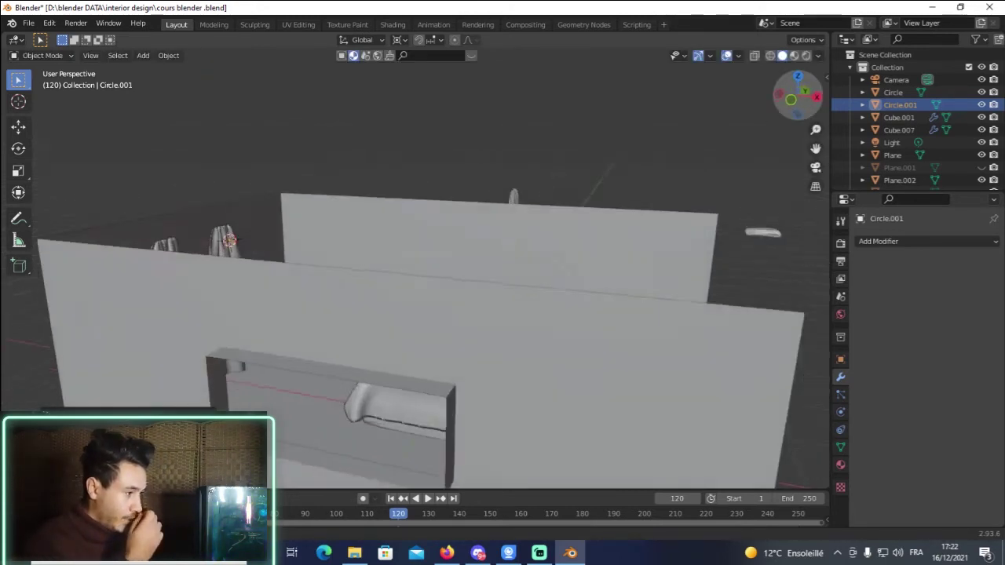
scroll(568, 163, up, 2)
scroll(568, 158, up, 1)
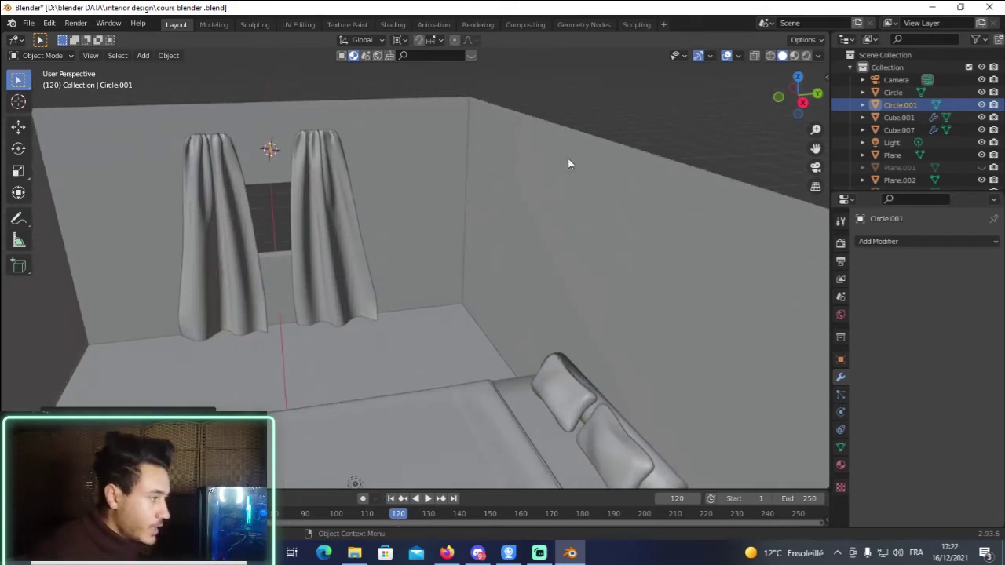
drag(780, 105, 526, 137)
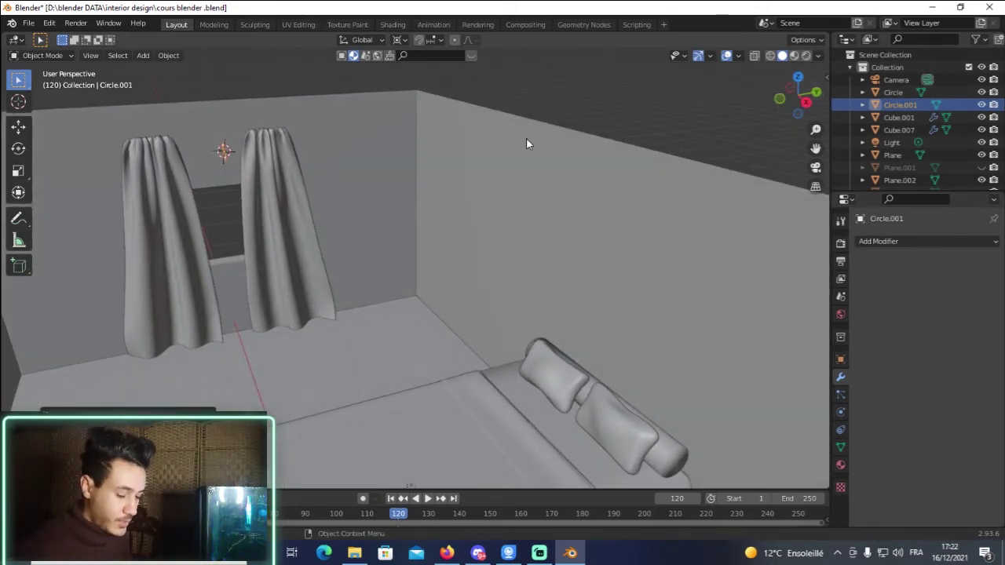
key(Tab)
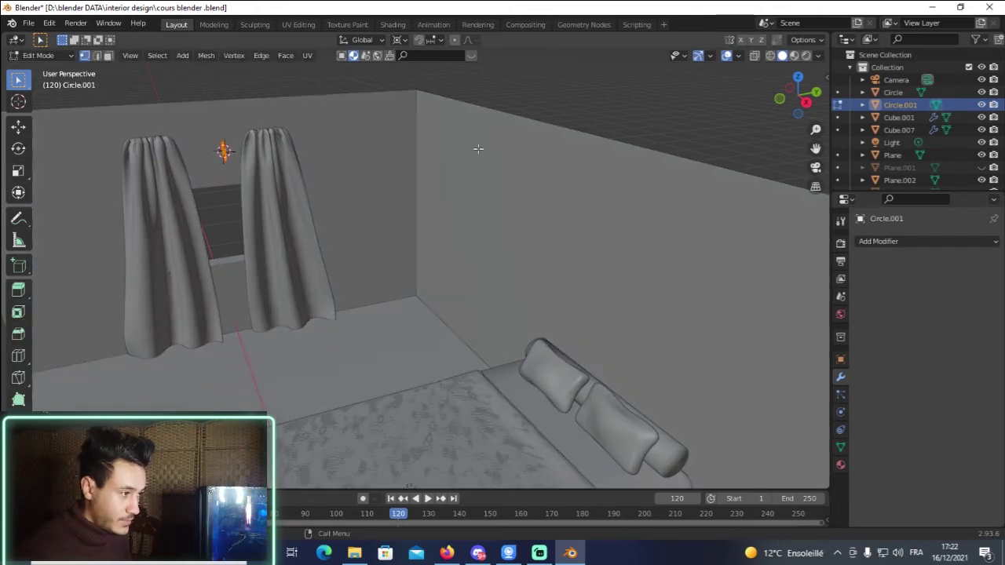
key(e)
key(y)
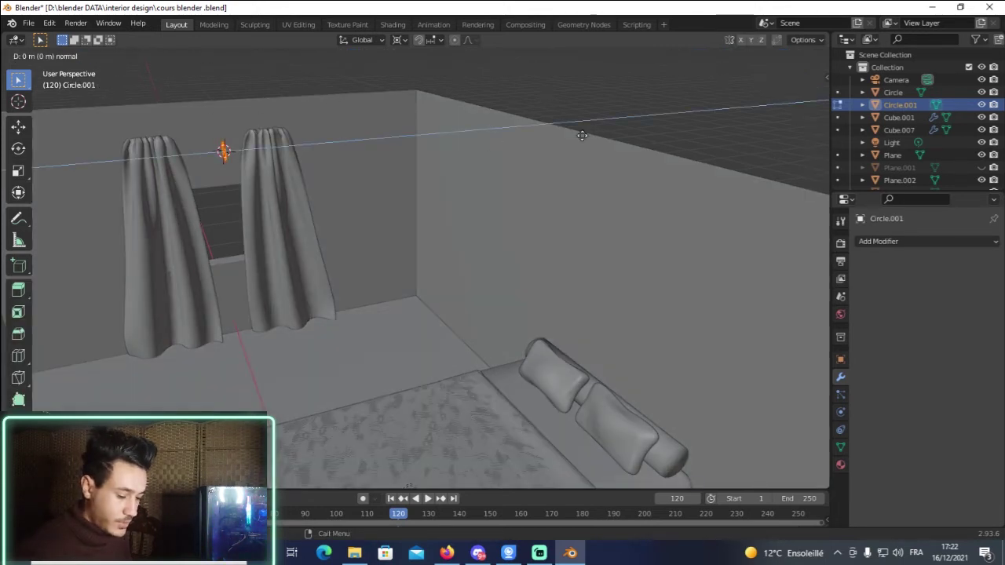
click(813, 105)
mouse_move(800, 92)
mouse_down()
mouse_move(786, 82)
mouse_move(754, 122)
mouse_up()
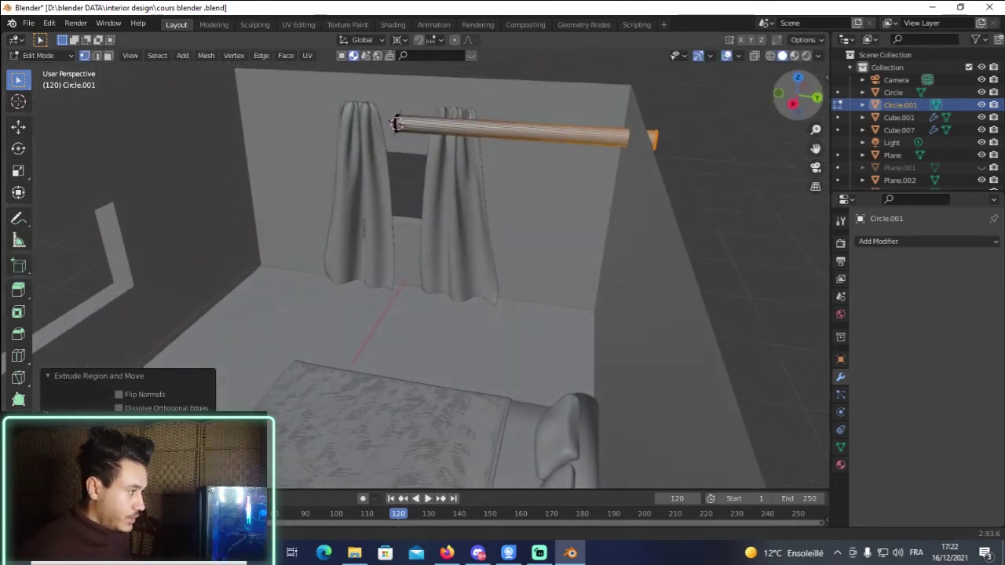
key(Tab)
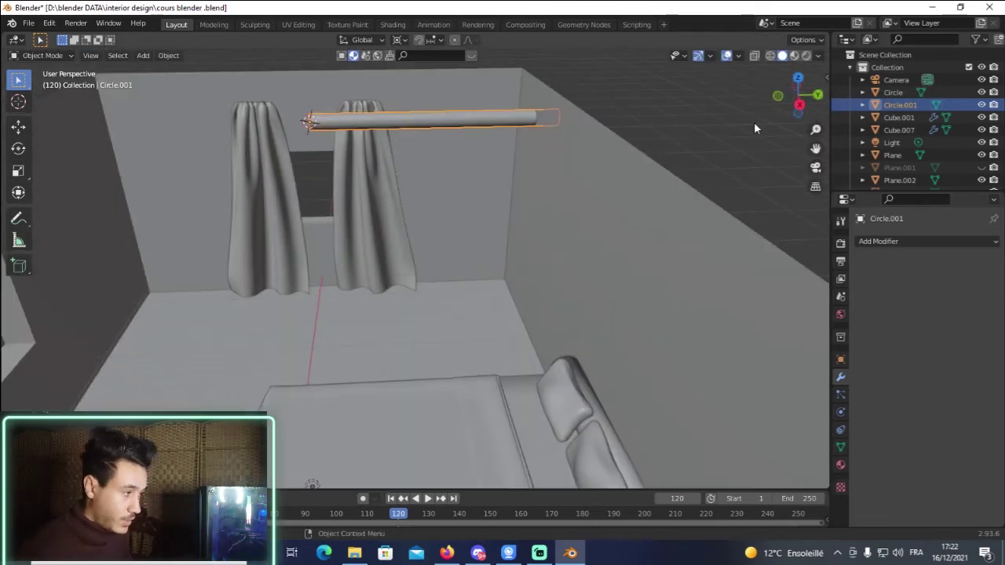
Scale the rod down to a shorter length.
key(shift+s)
click(679, 230)
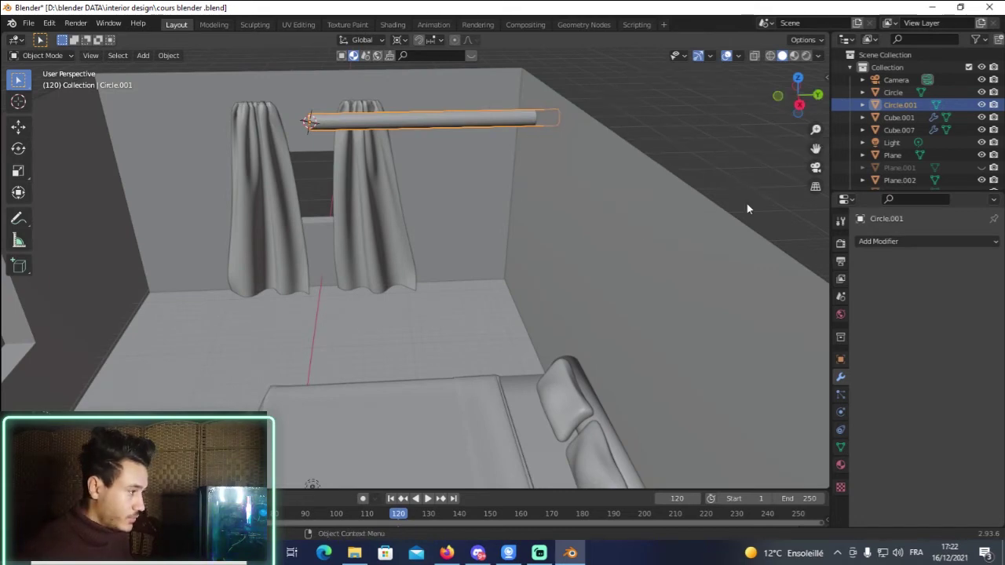
key(s)
click(523, 164)
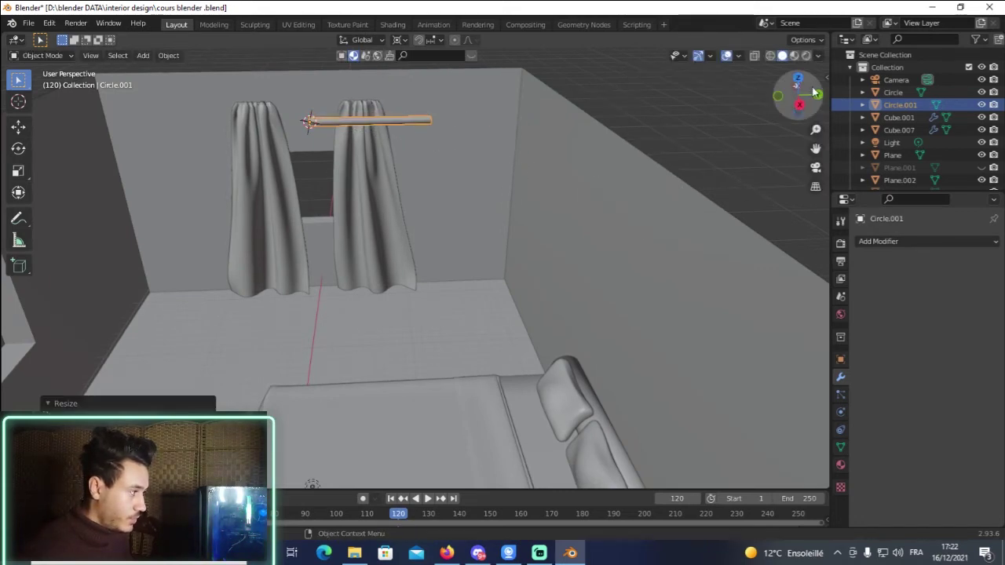
click(789, 88)
mouse_move(797, 103)
mouse_down()
mouse_move(806, 108)
mouse_move(790, 164)
mouse_up()
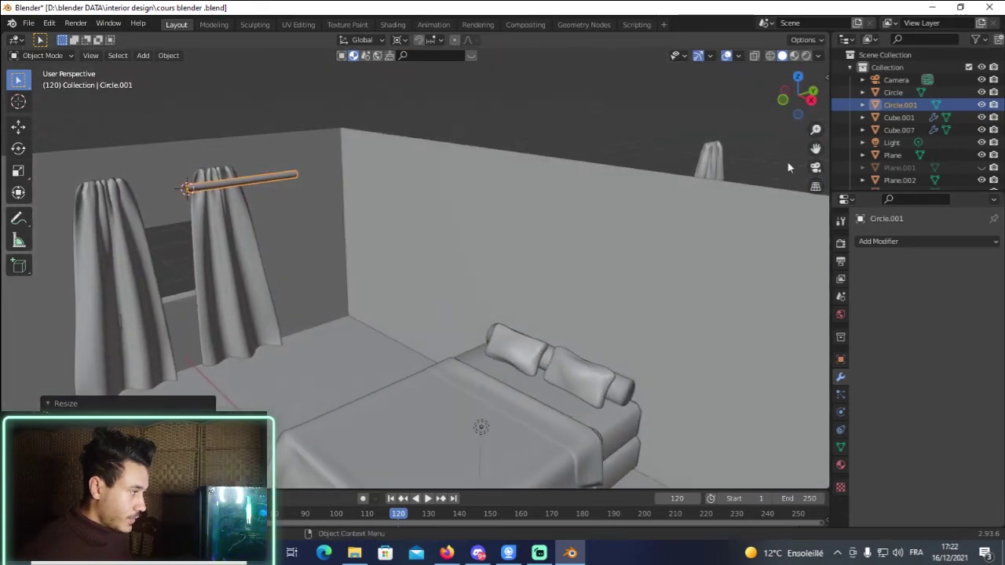
Move the rod in top view so it spans both curtain tops.
key(KP_7)
scroll(547, 274, down, 1)
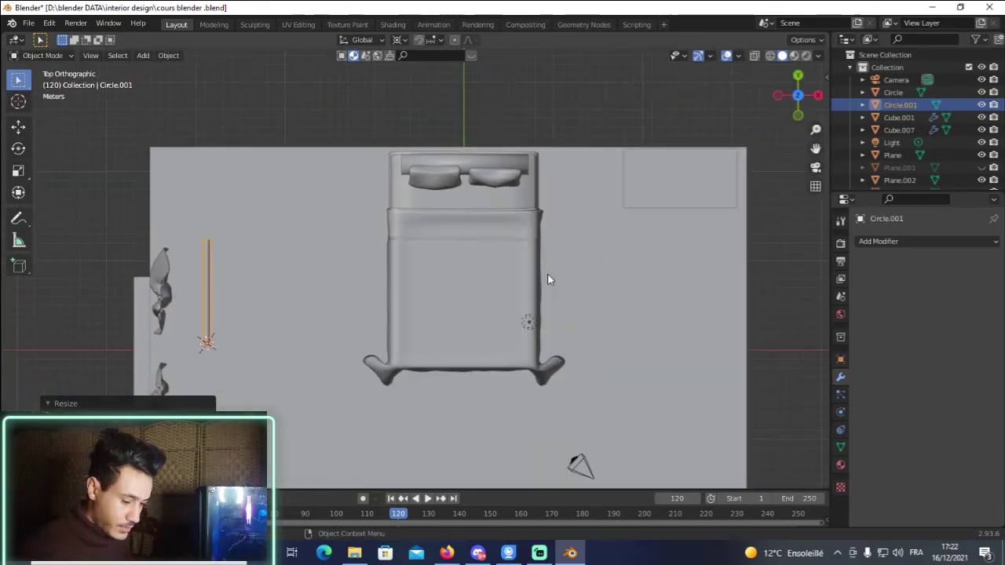
key(g)
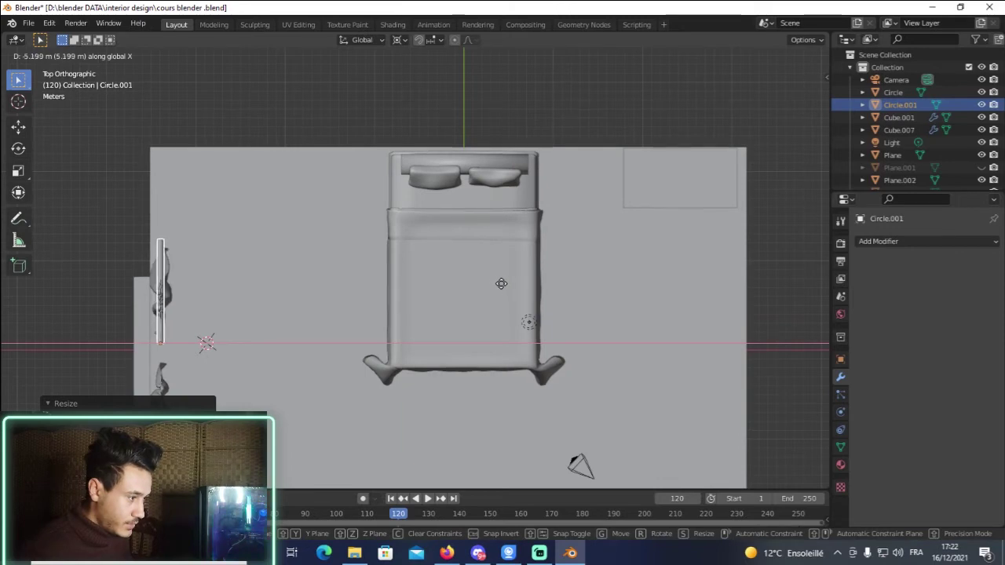
click(501, 284)
key(g)
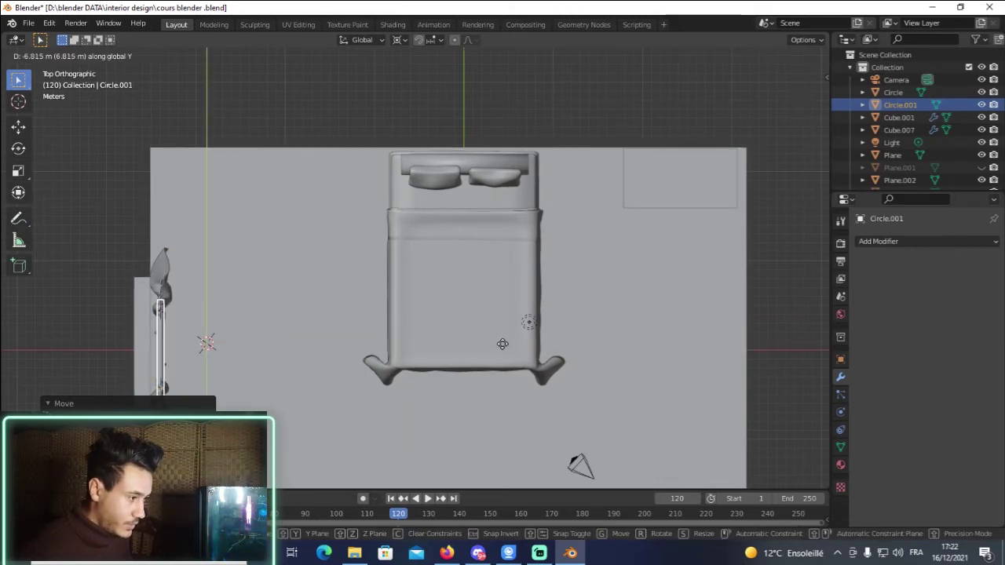
click(724, 165)
middle_drag(724, 169, 647, 127)
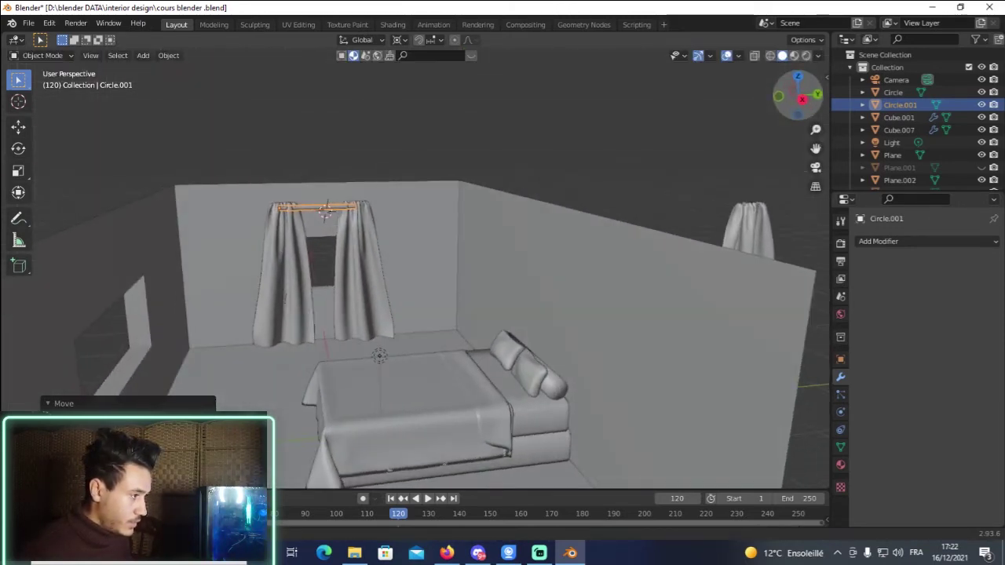
Move both curtains together along the X axis, then deselect them.
click(359, 249)
shift+click(297, 267)
key(g)
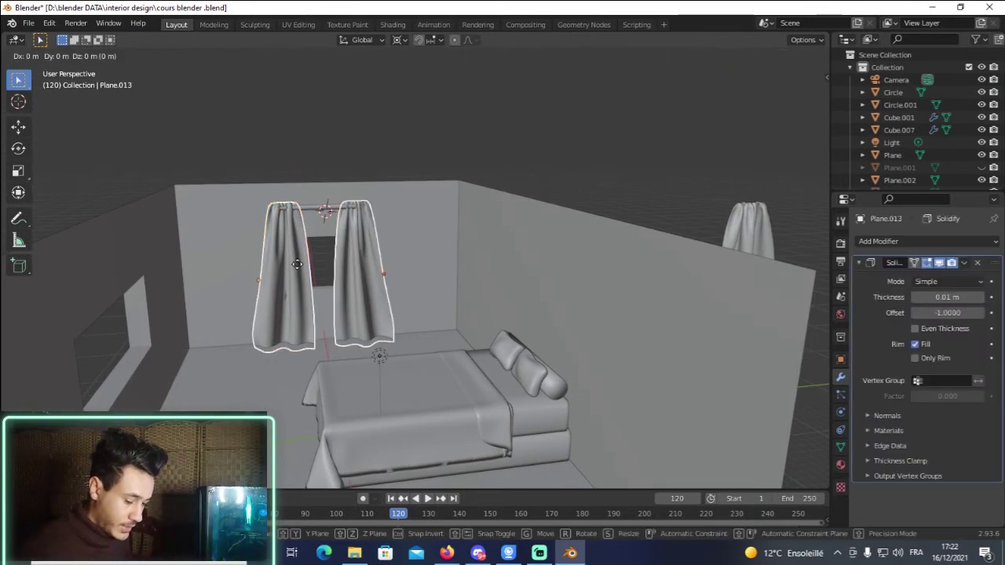
key(x)
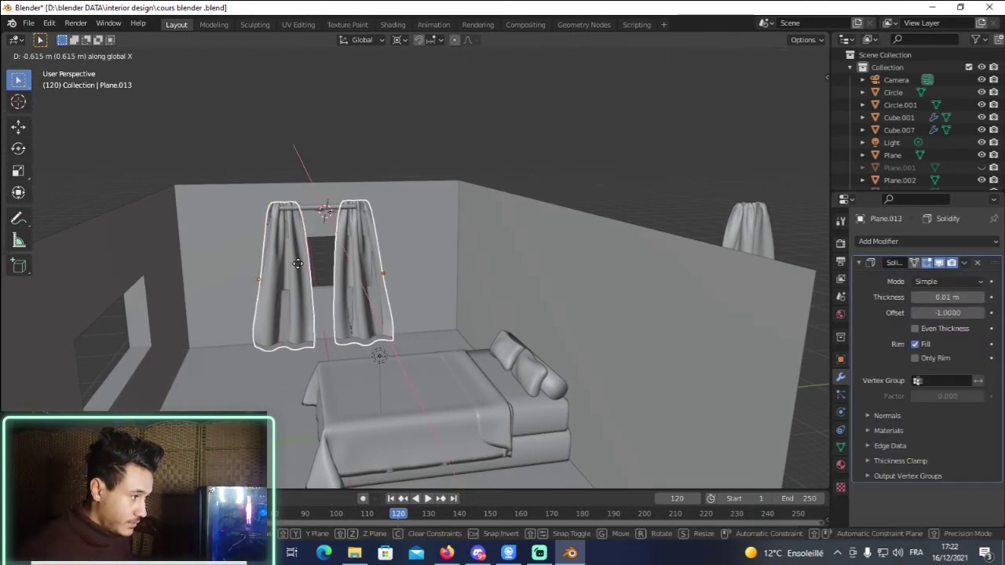
click(330, 220)
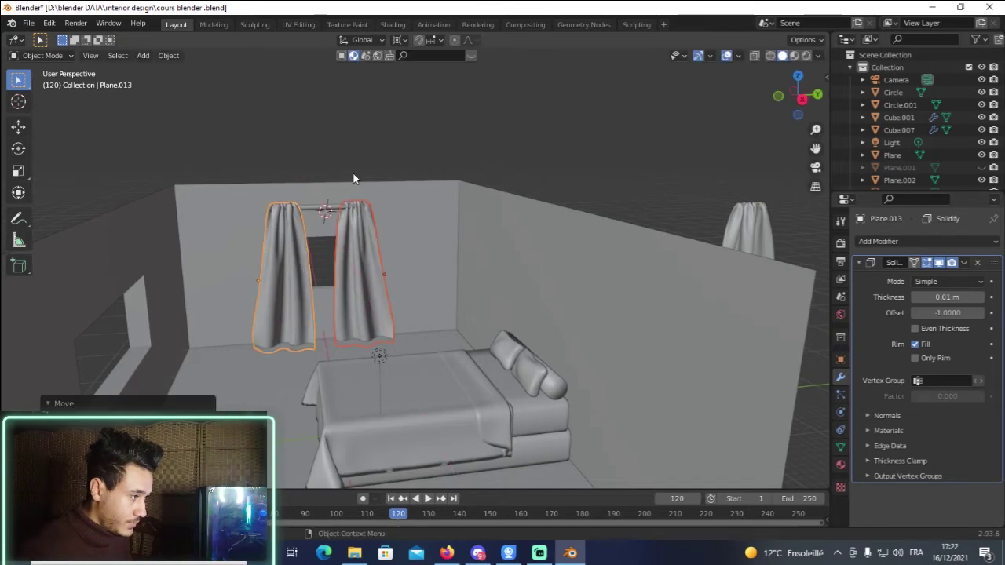
click(352, 172)
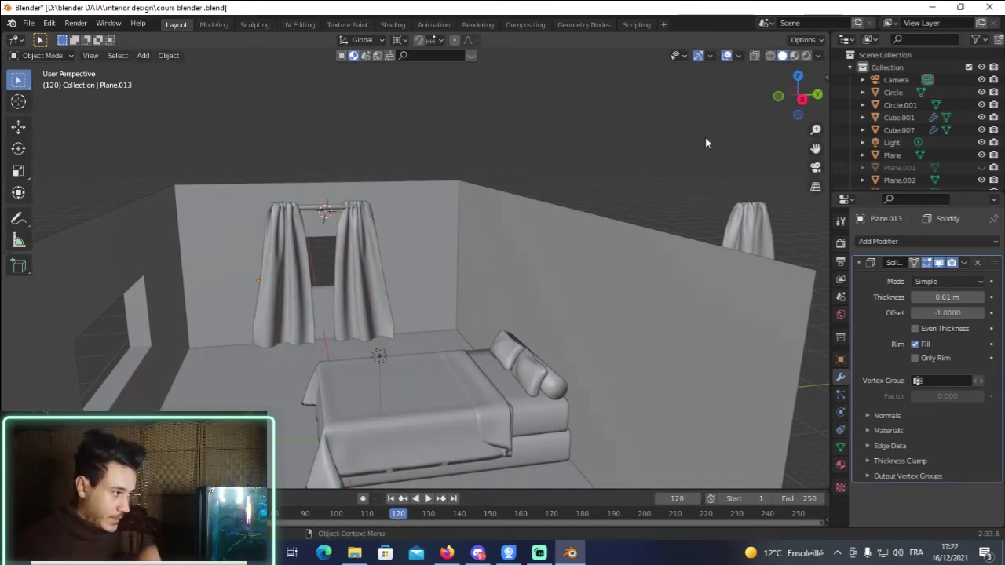
Select the right curtain, the left curtain and the curtain rod together.
mouse_move(798, 94)
mouse_down()
mouse_move(817, 97)
mouse_move(658, 144)
mouse_up()
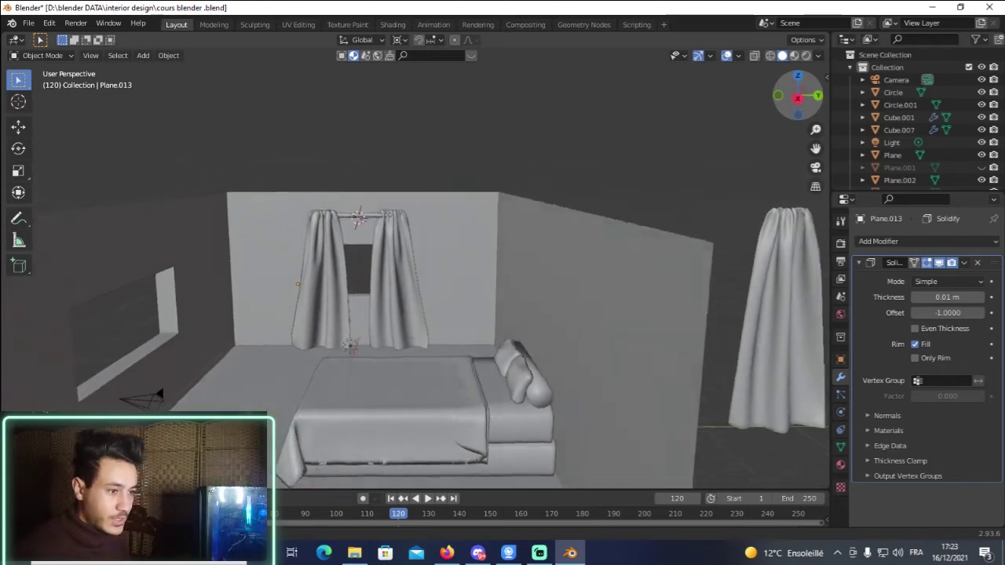
click(360, 227)
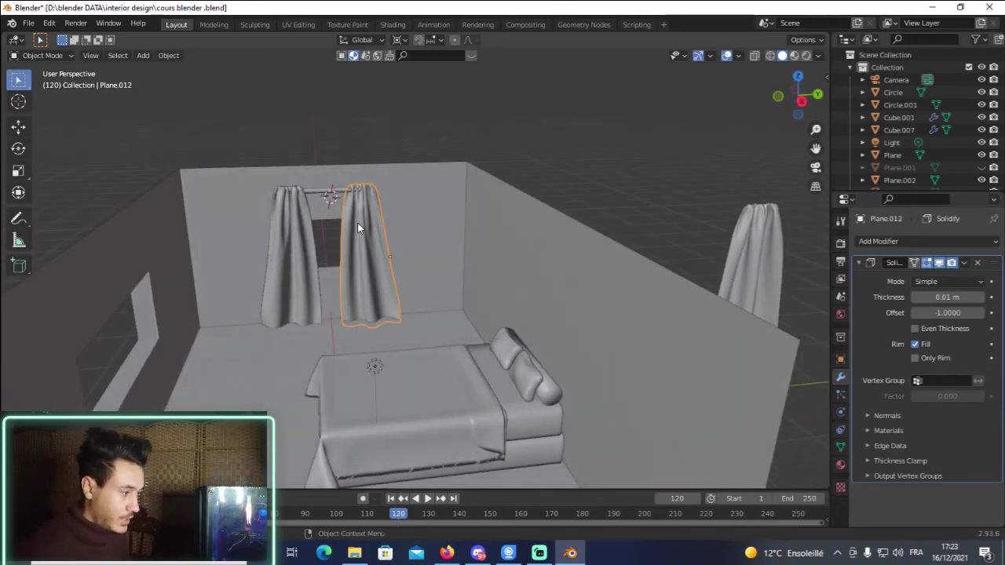
shift+click(301, 245)
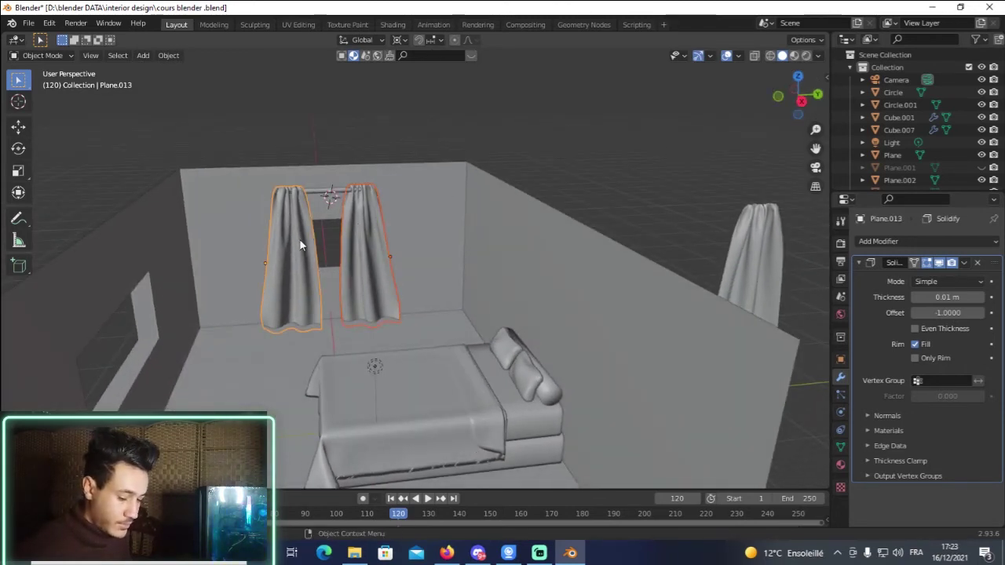
shift+click(313, 193)
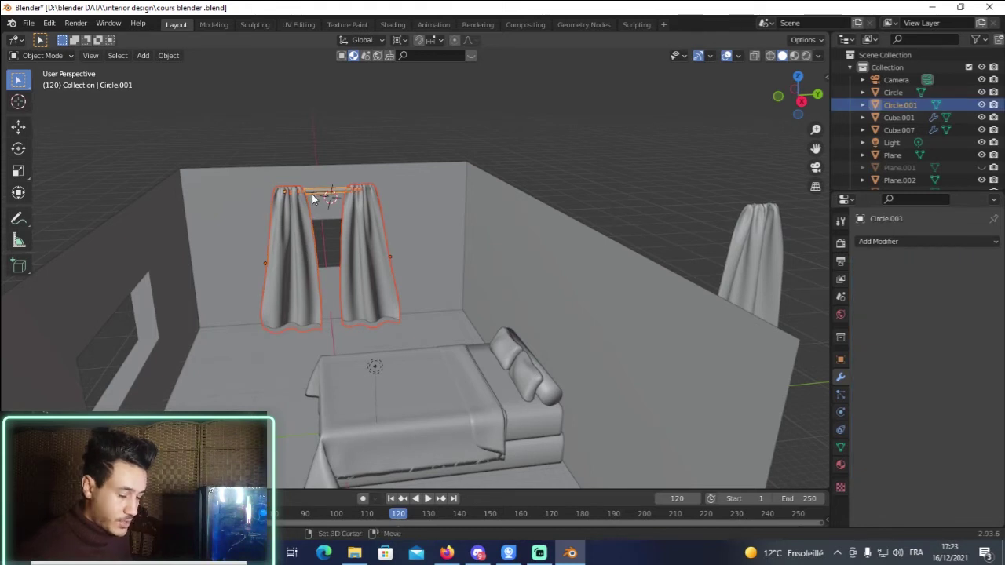
Duplicate the curtains and rod, then snap the 3D cursor to the copy's origin.
key(shift+d)
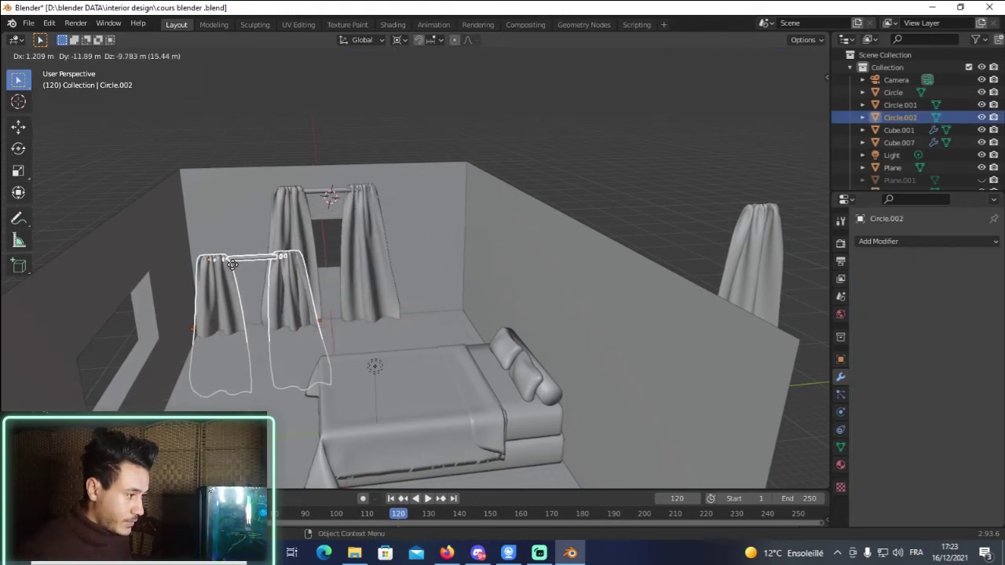
key(Escape)
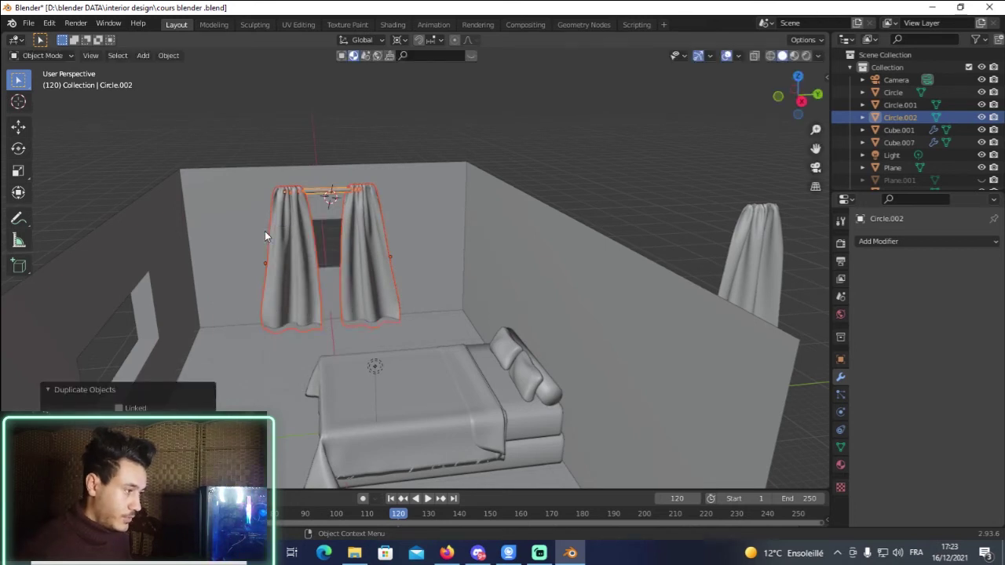
key(g)
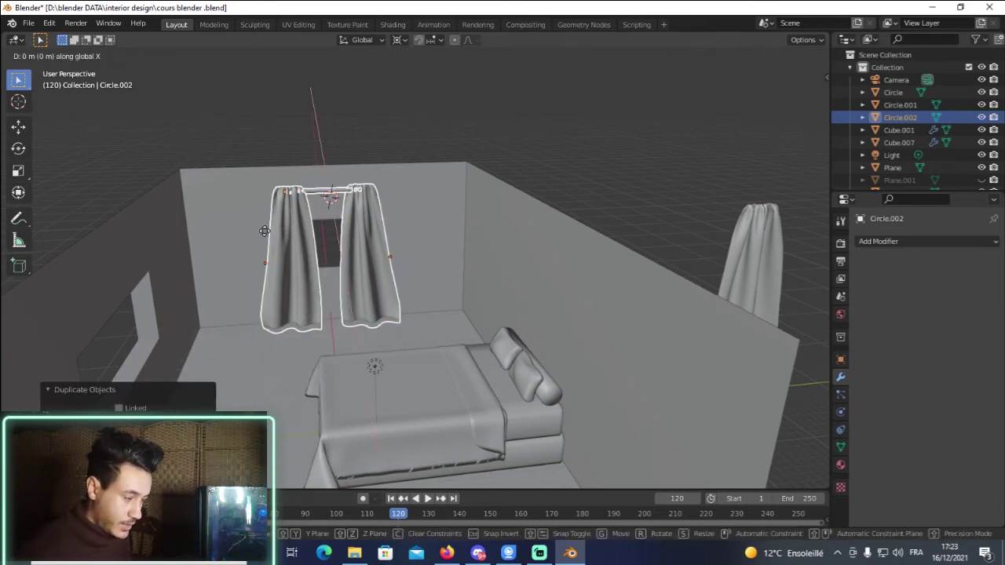
key(x)
click(267, 316)
key(r)
key(y)
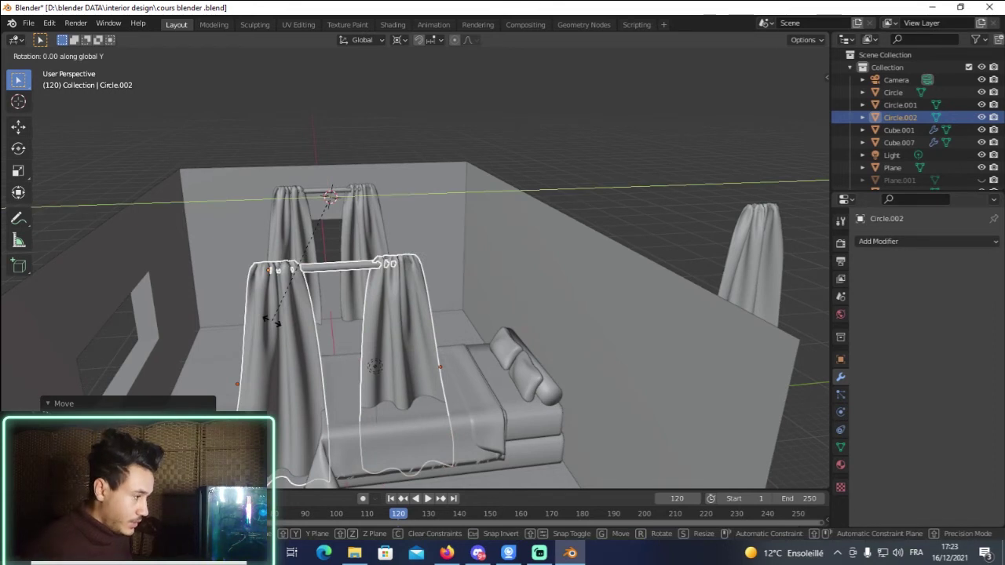
key(Escape)
key(shift+s)
click(311, 406)
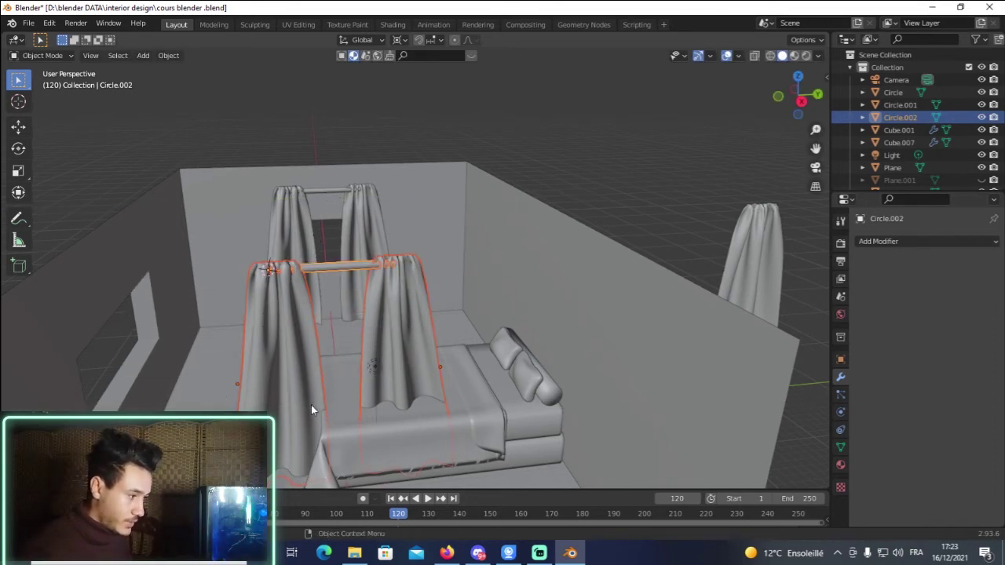
Rotate the duplicated curtains 90° around the Z axis.
key(r)
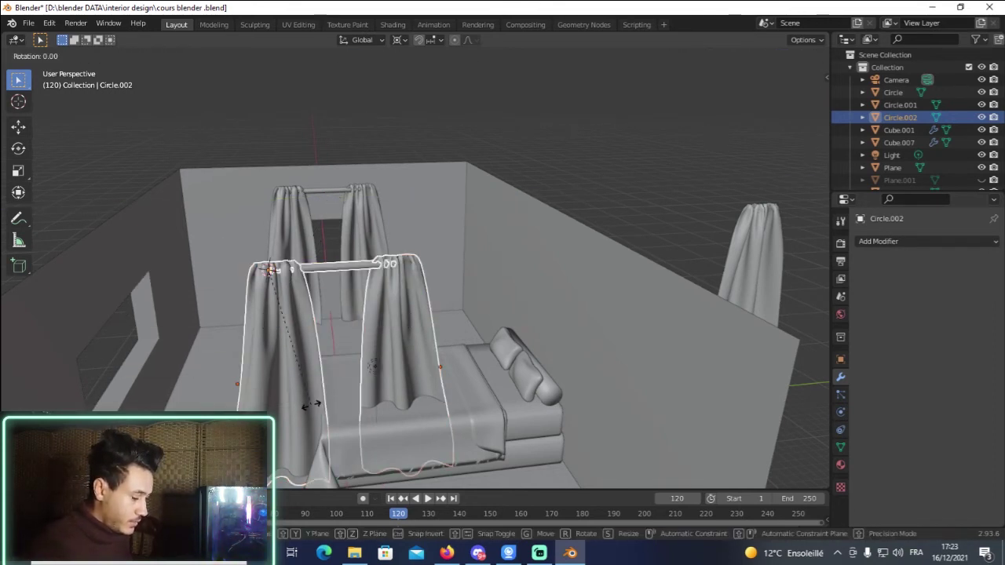
text(y90)
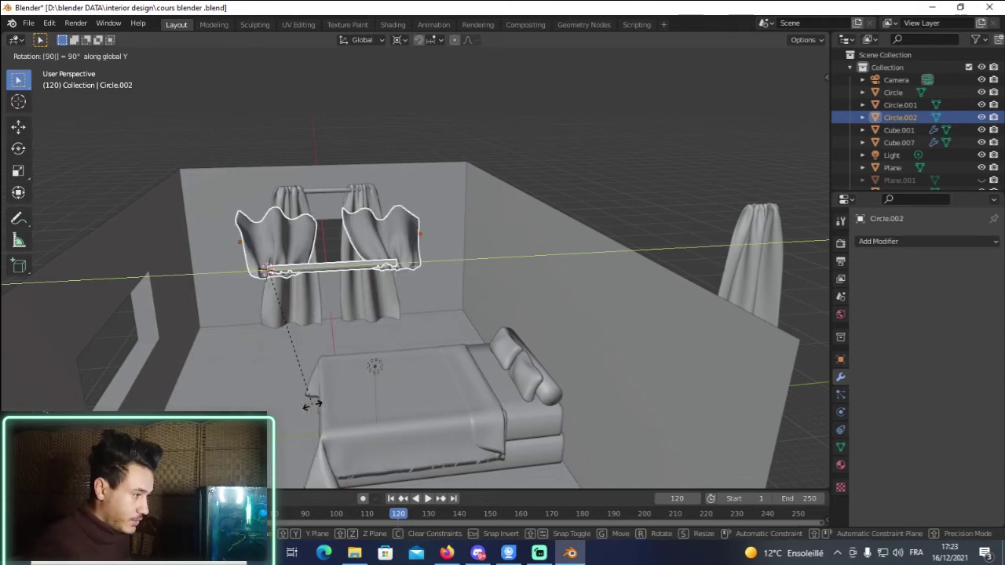
text(x)
key(BackSpace)
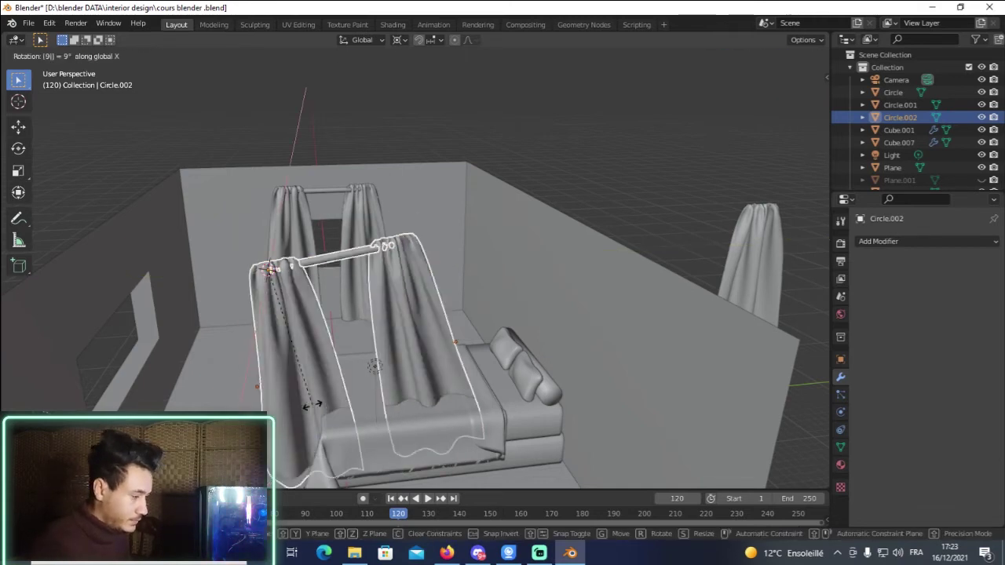
text(0)
key(Escape)
text(rz)
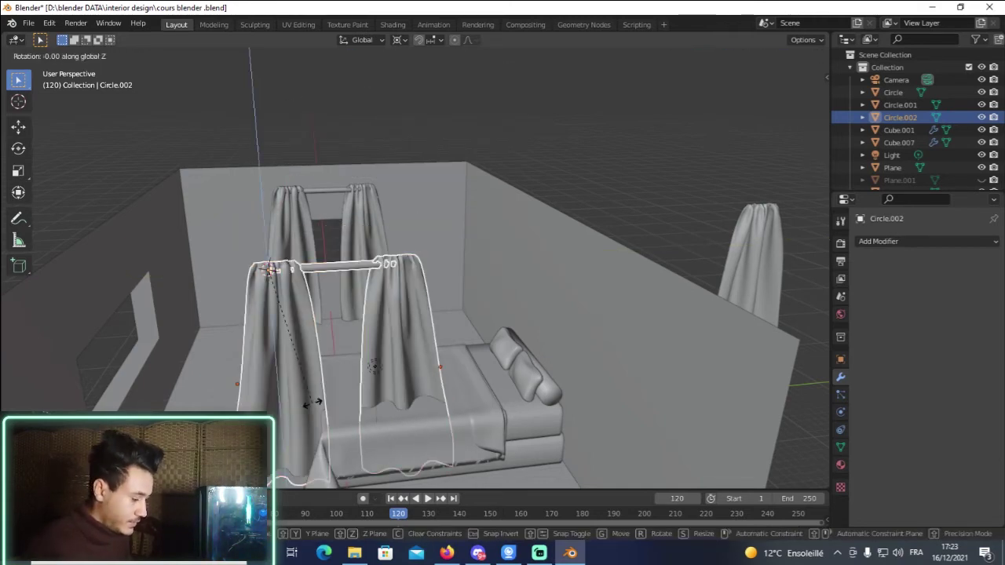
text(90)
key(Return)
Move the copied curtains against the left wall, checking placement from top view.
key(g)
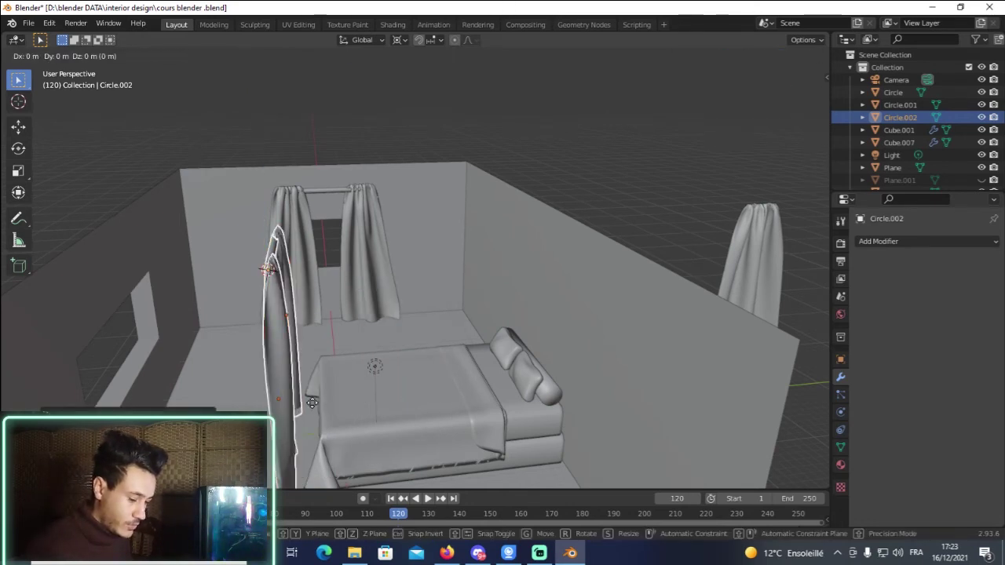
click(206, 408)
key(KP_7)
scroll(391, 370, down, 3)
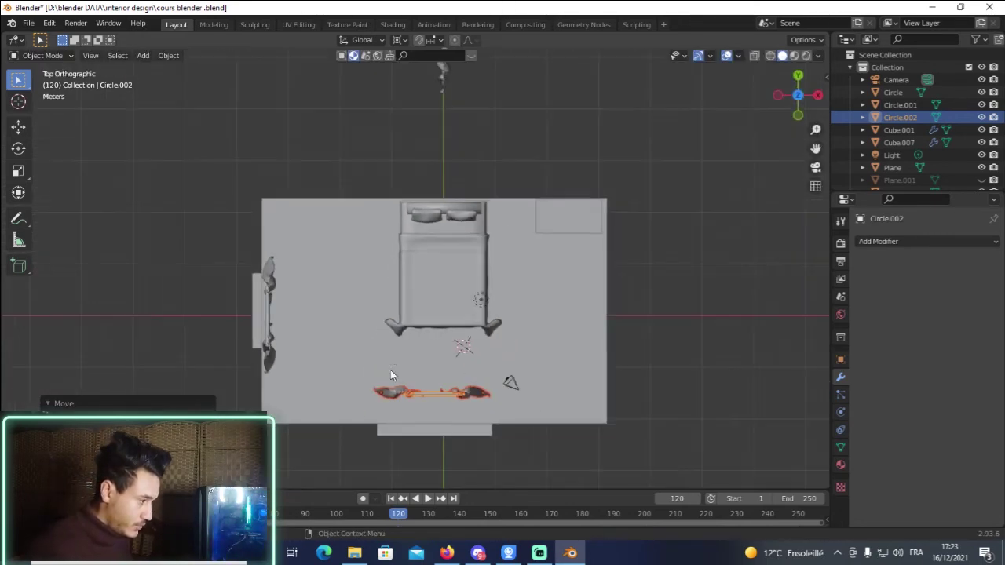
key(g)
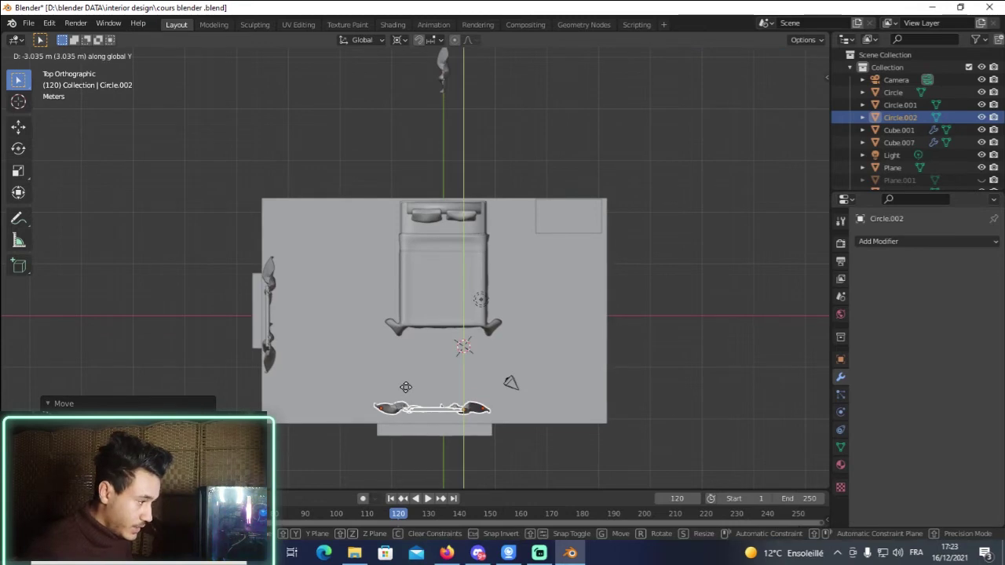
key(Return)
Nudge the copied curtains into their final spot on the left wall.
drag(797, 95, 809, 102)
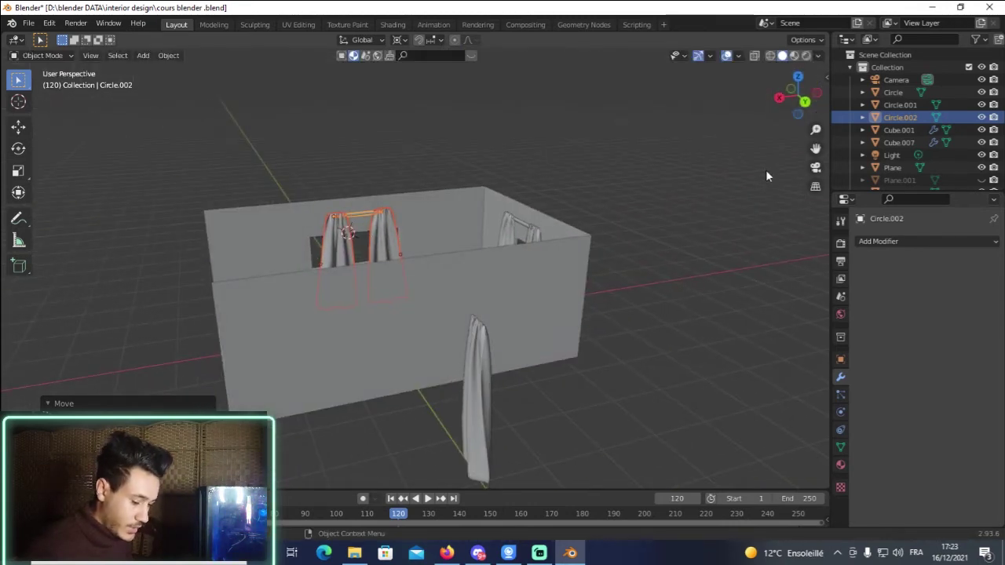
key(g)
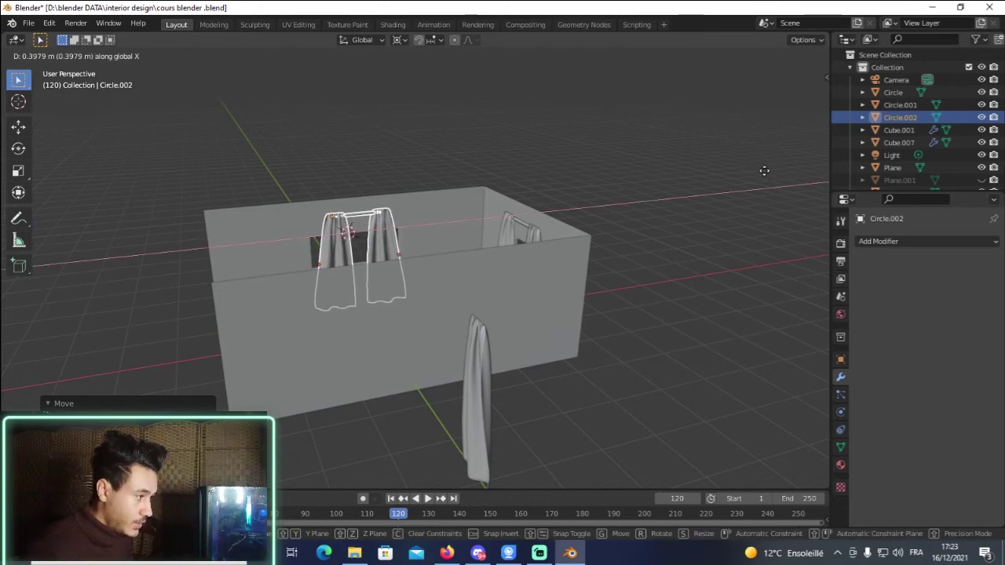
click(763, 173)
middle_drag(607, 203, 588, 214)
drag(797, 95, 755, 184)
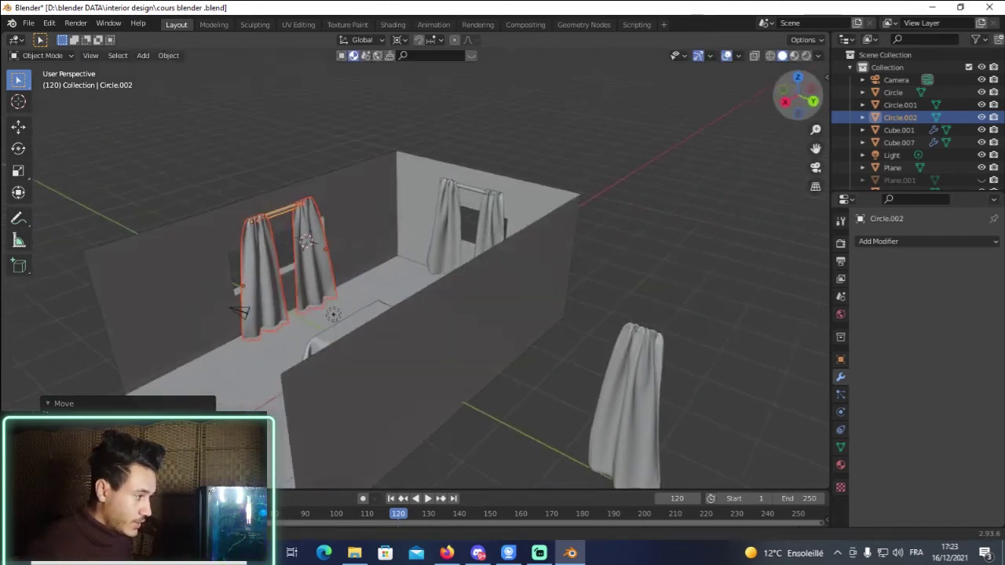
drag(799, 96, 802, 95)
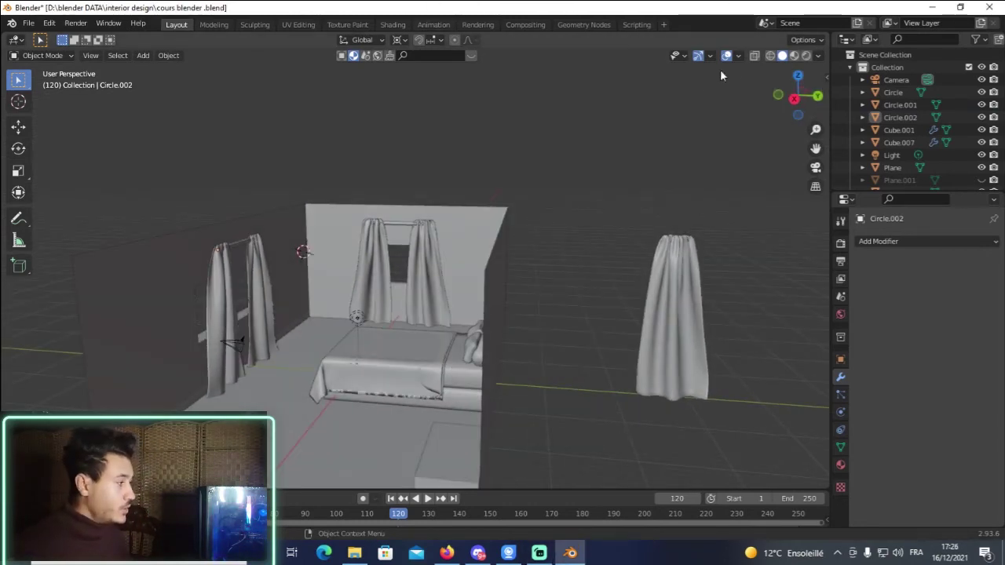
mouse_move(797, 95)
mouse_down()
mouse_move(777, 98)
mouse_move(789, 96)
mouse_up()
scroll(282, 375, up, 3)
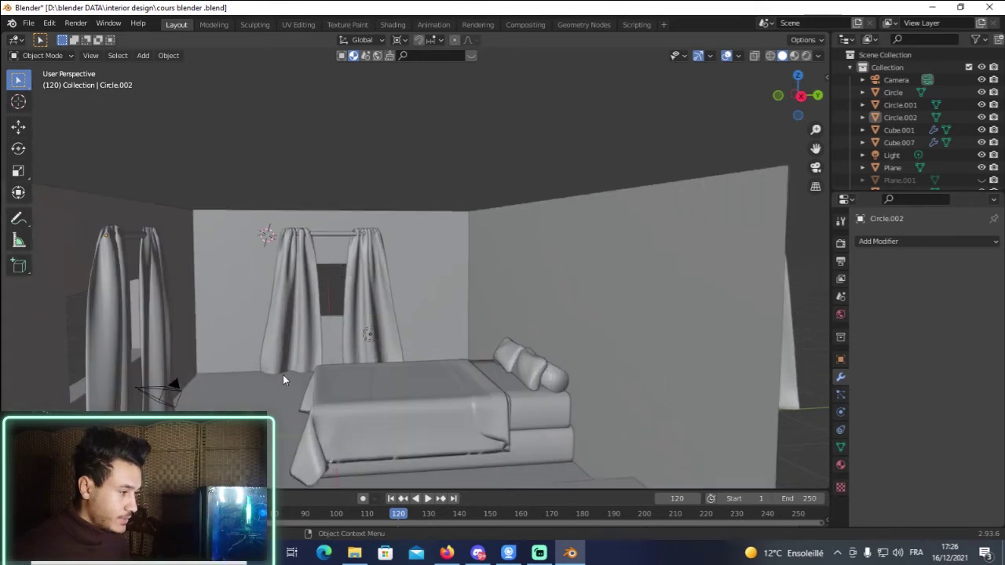
Add a circle mesh at the 3D cursor placed on the floor corner.
shift+right_click(211, 402)
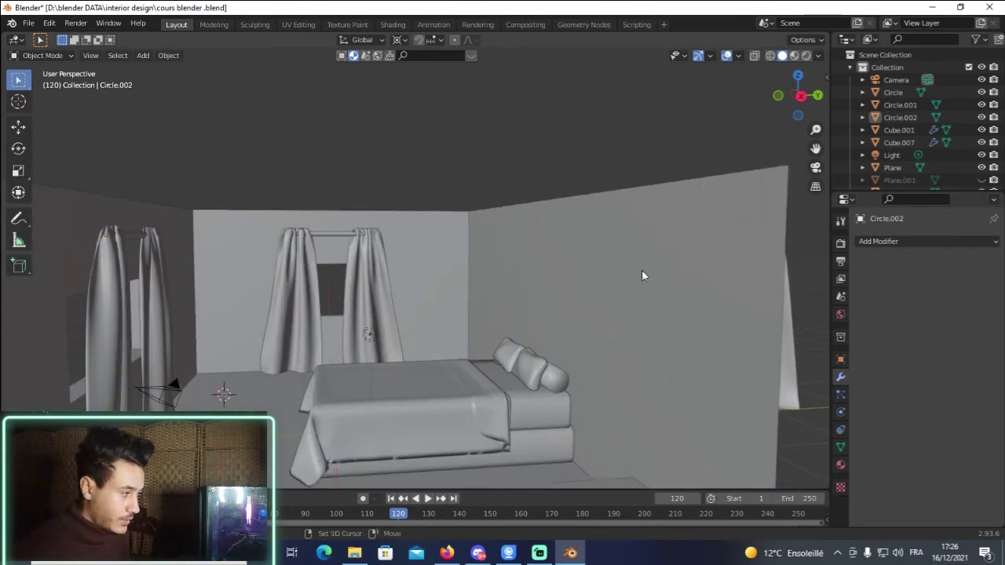
scroll(642, 275, down, 5)
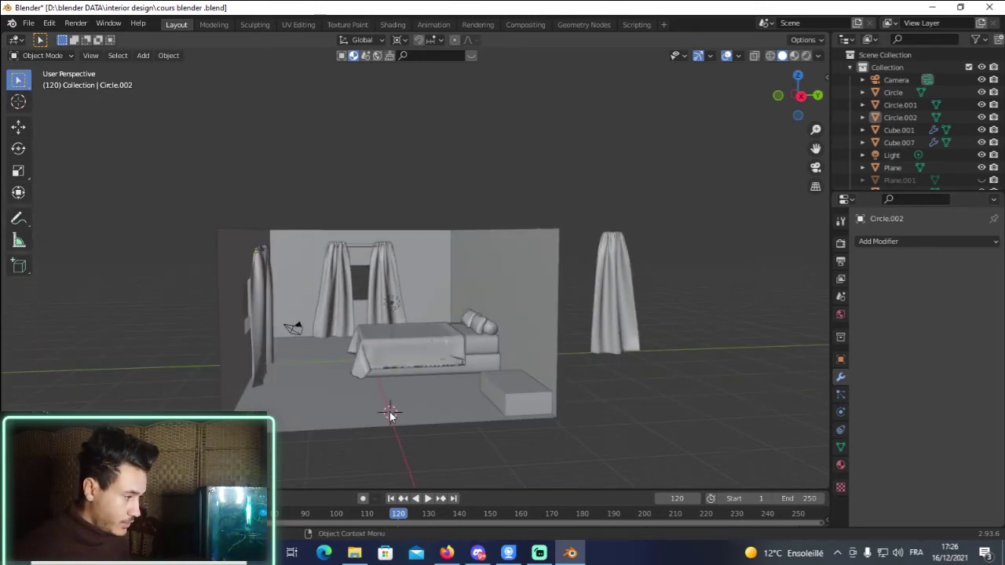
key(shift+a)
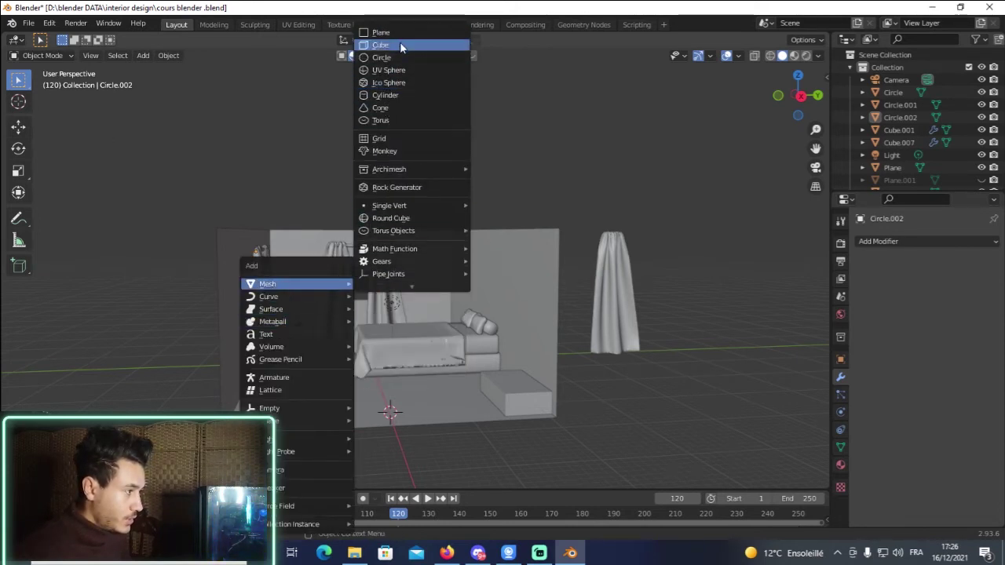
click(400, 41)
Study the table in the reference bedroom photo, then return to Blender.
click(355, 553)
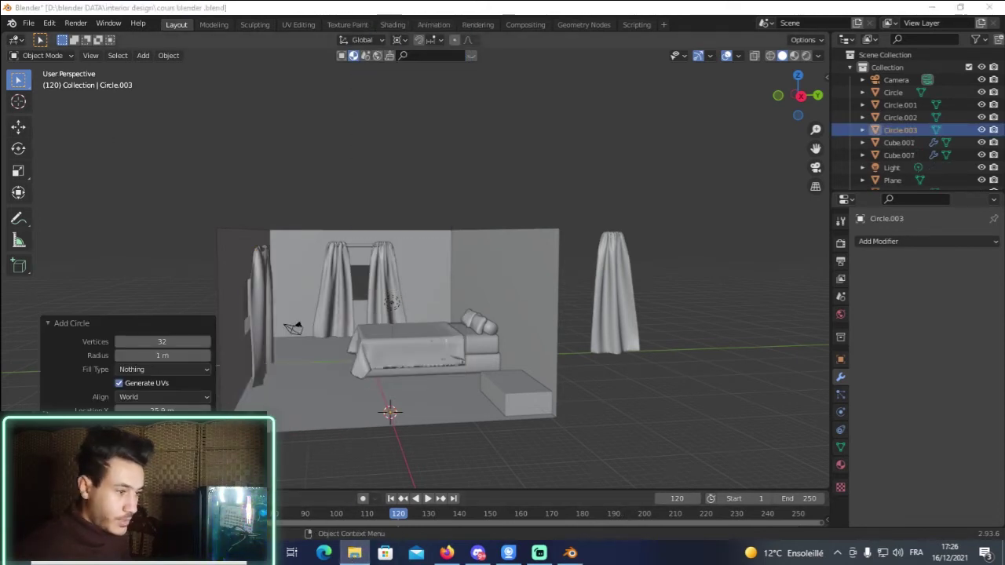
scroll(366, 276, up, 2)
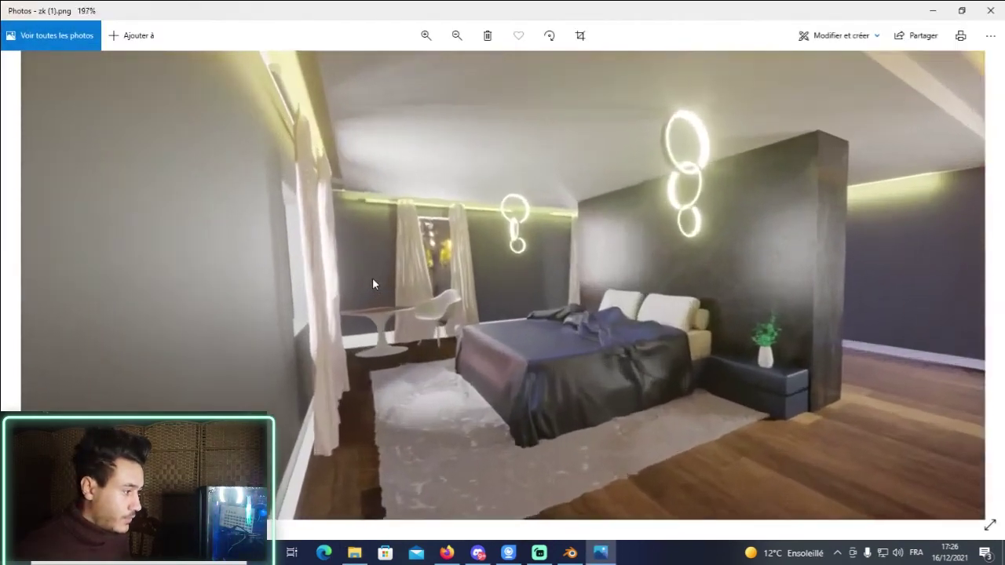
scroll(372, 277, up, 2)
drag(437, 334, 416, 283)
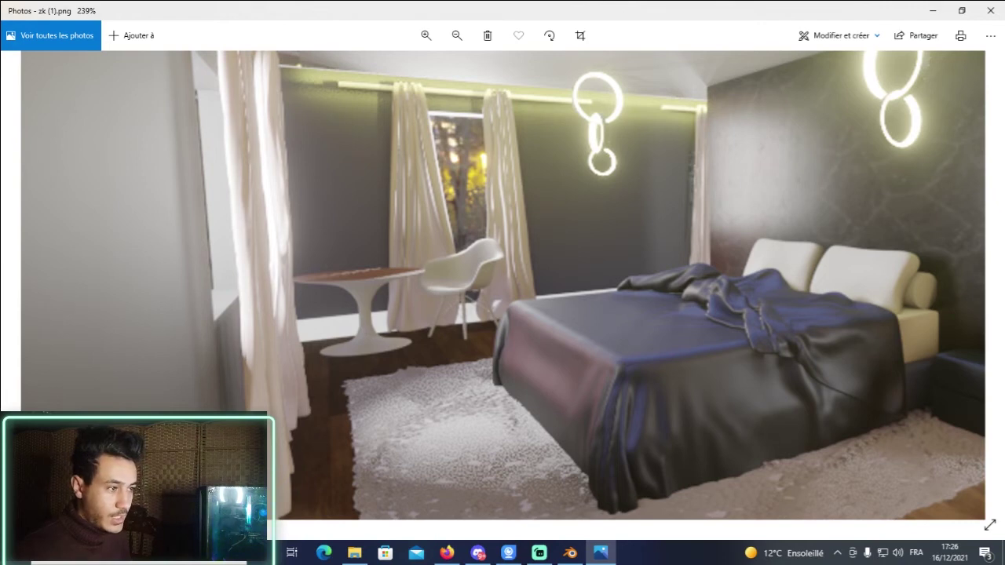
click(990, 11)
Scale the circle up and raise it slightly along Z.
key(s)
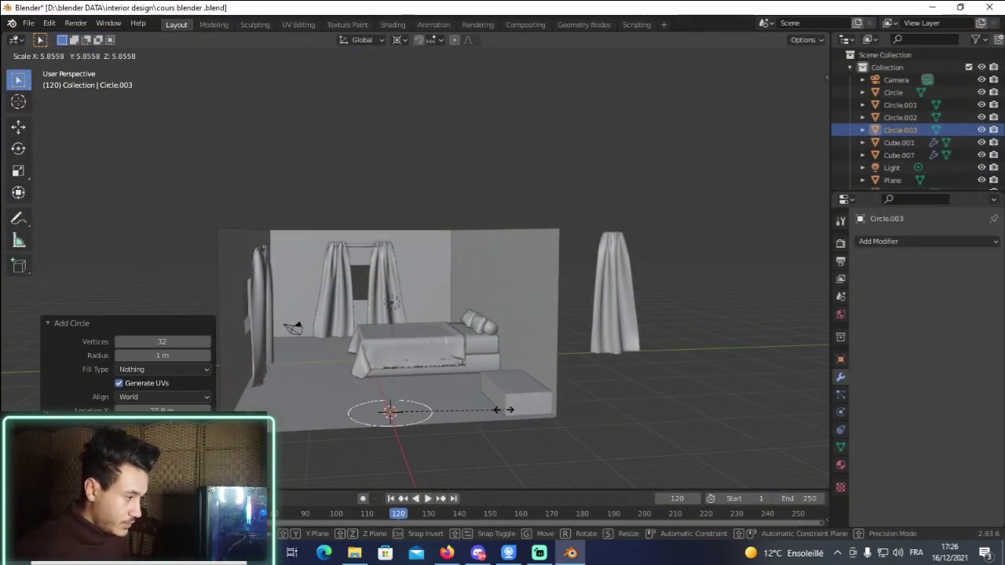
click(502, 409)
key(Tab)
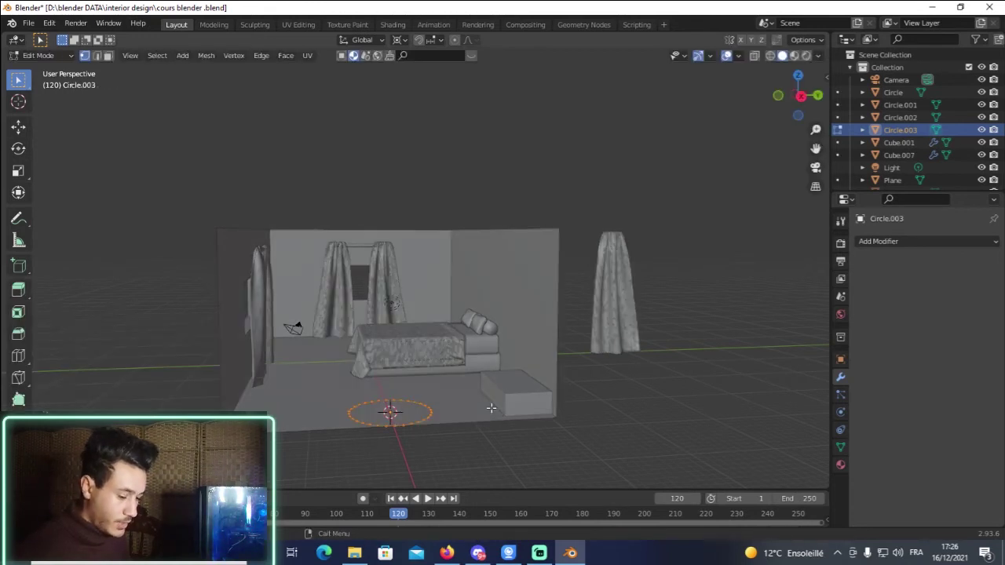
key(alt+a)
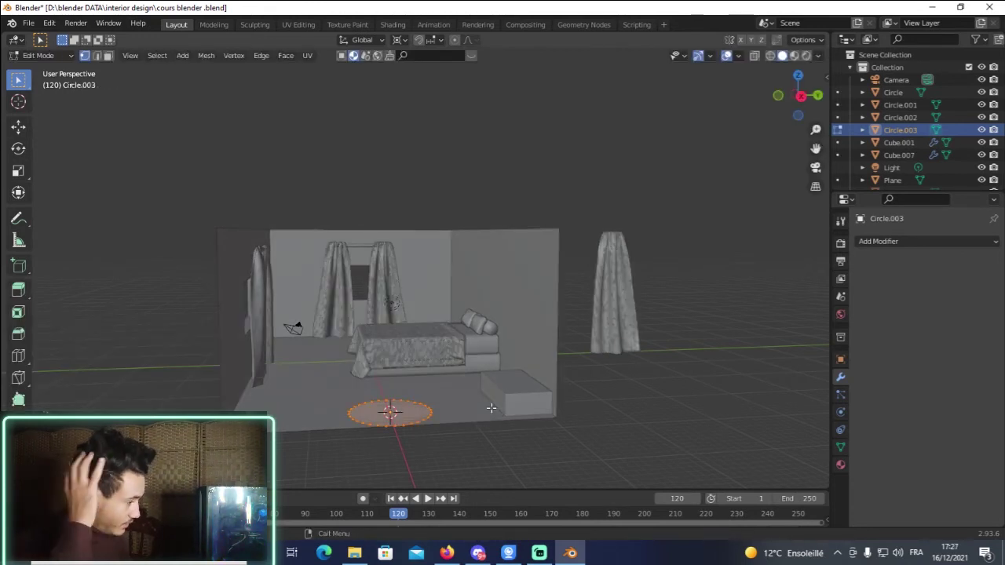
scroll(459, 442, up, 2)
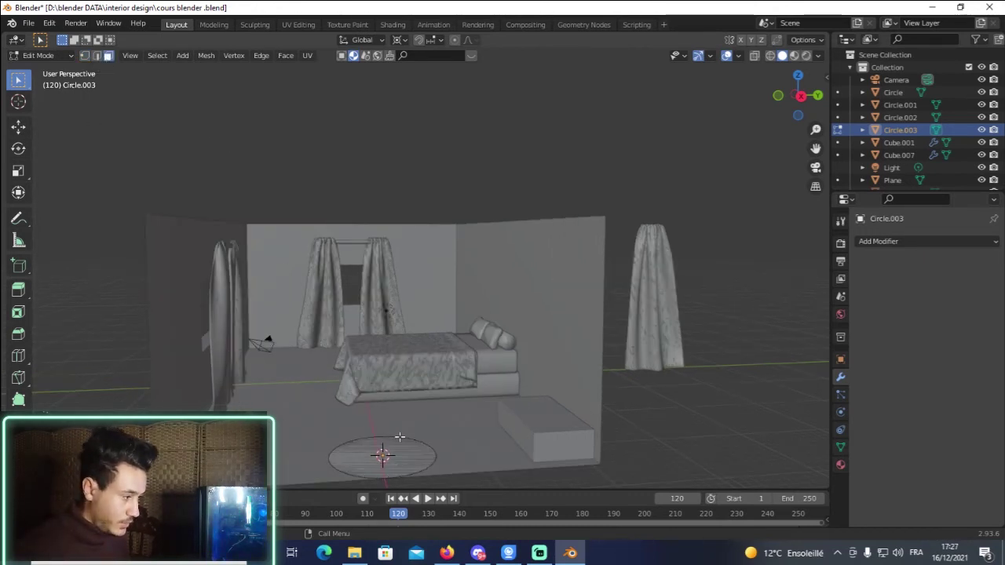
key(Tab)
key(g)
key(z)
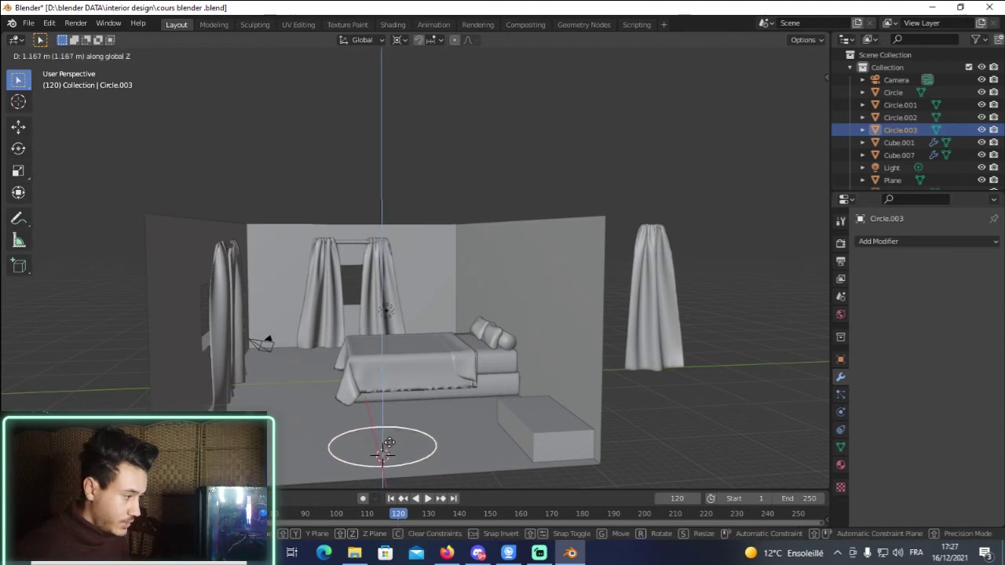
click(398, 441)
Select the whole circle mesh in Edit Mode and begin insetting its face.
key(Tab)
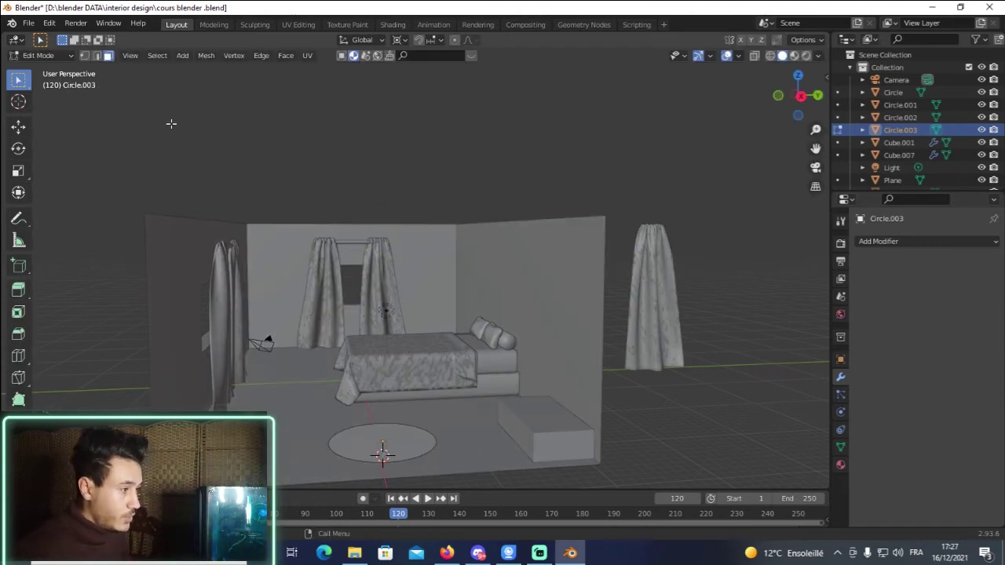
key(a)
key(i)
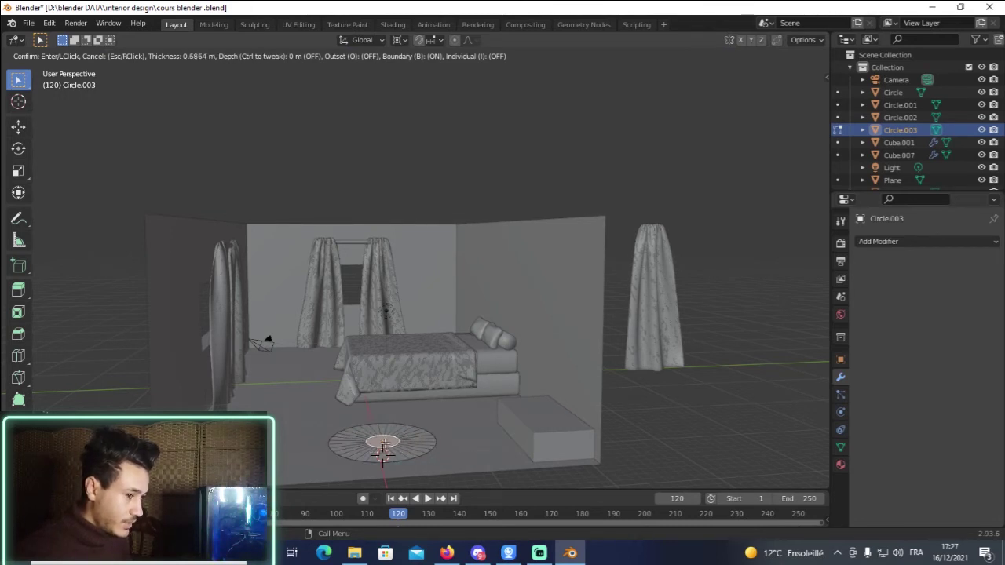
Confirm the inset ring and lift the inner face along Z into a cone.
click(382, 453)
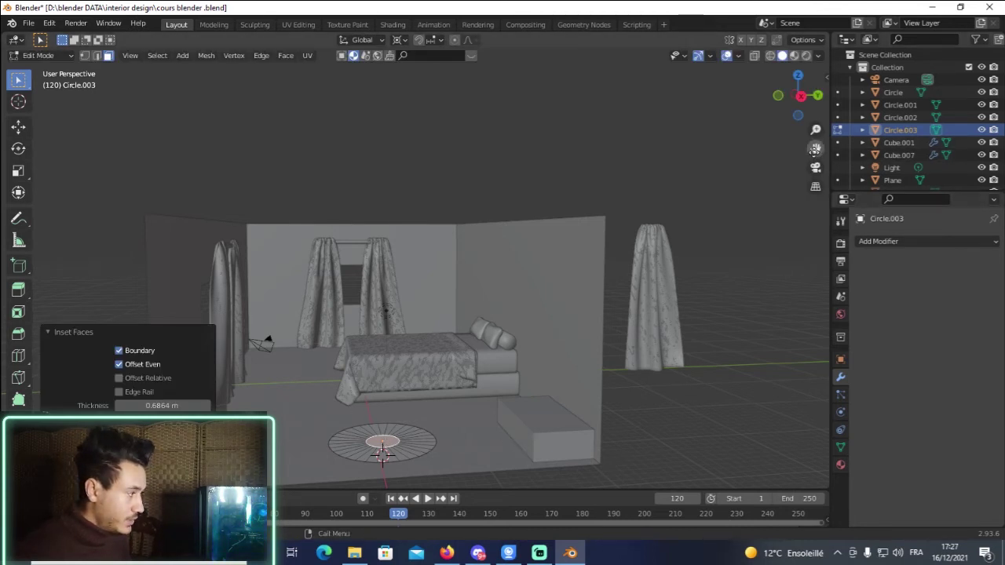
drag(816, 148, 877, 87)
scroll(519, 403, up, 2)
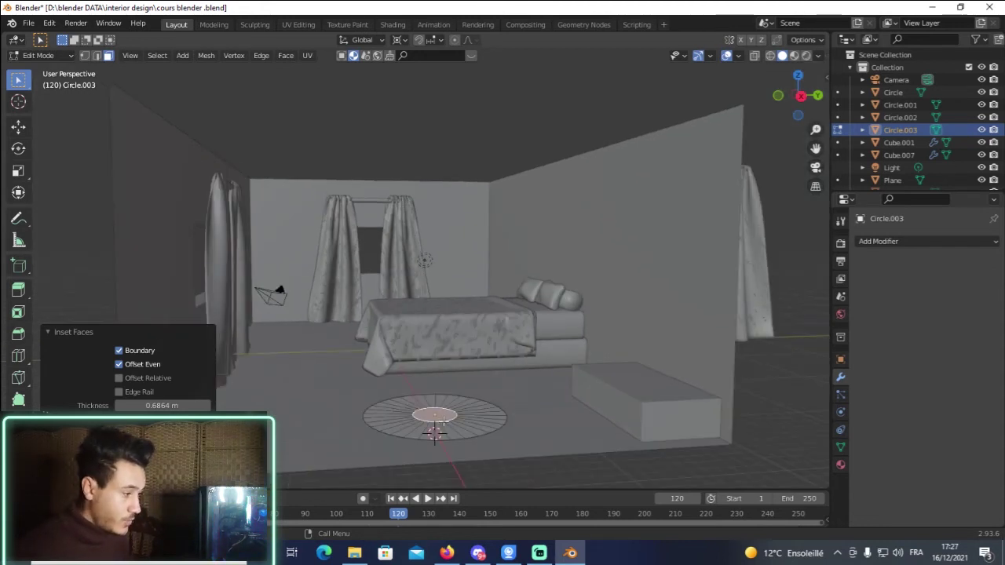
key(g)
key(z)
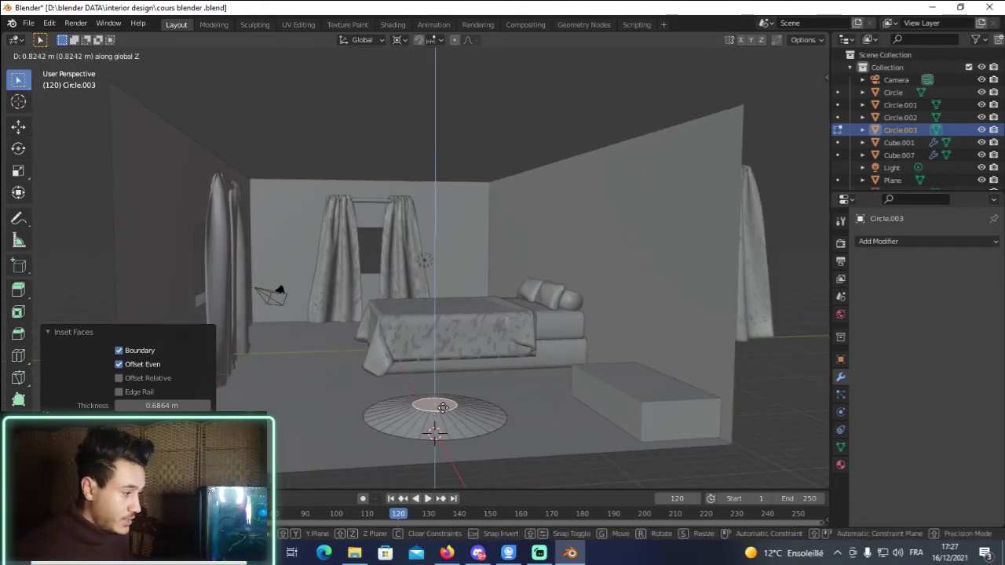
click(442, 406)
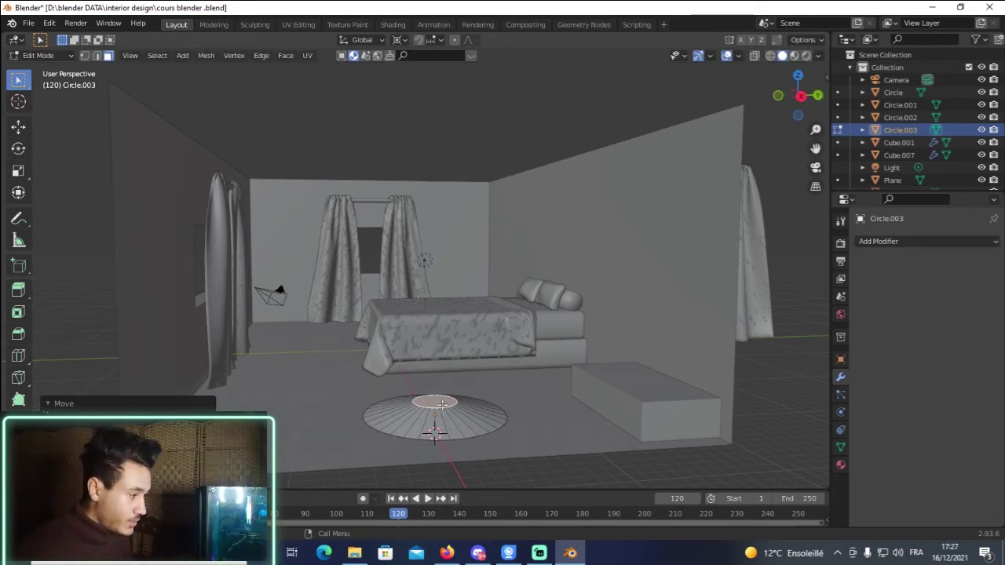
Inset and raise the inner face again, abandoning a first column extrusion.
key(i)
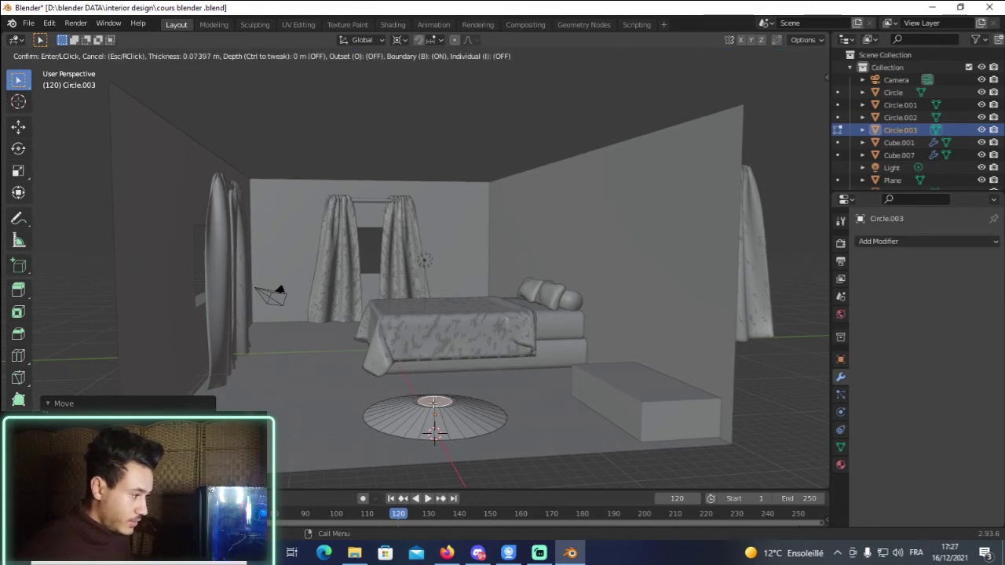
click(433, 402)
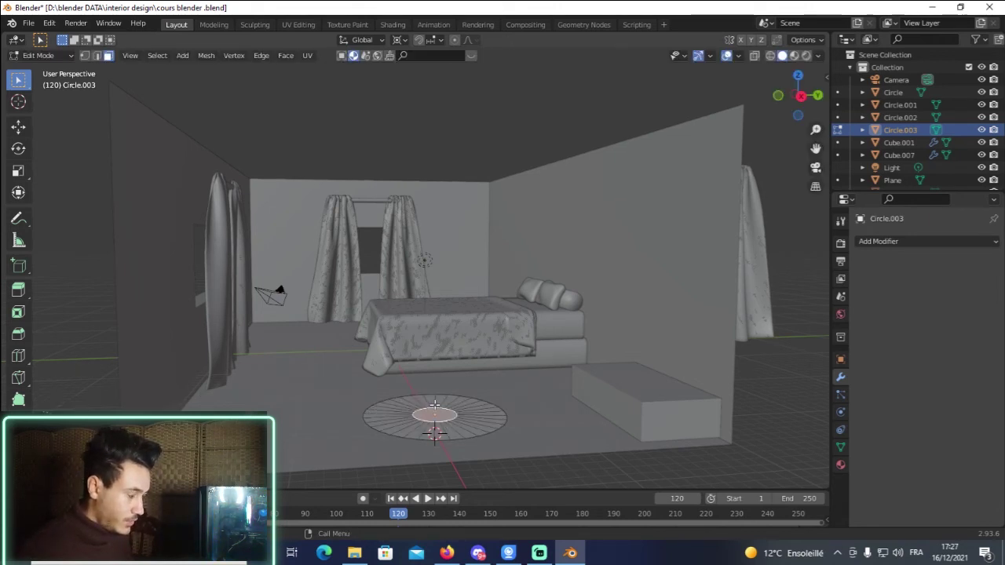
key(g)
key(z)
click(469, 402)
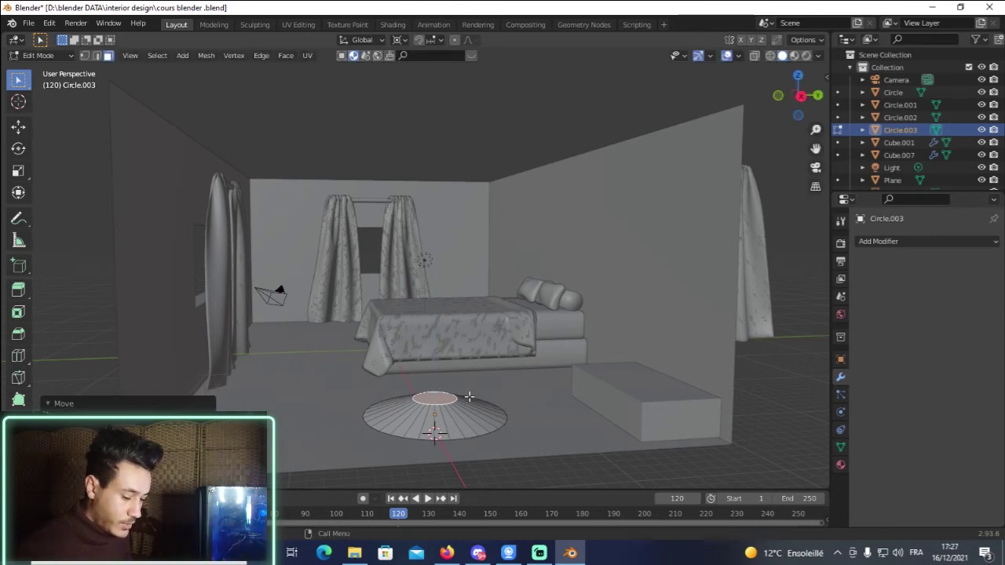
key(e)
key(z)
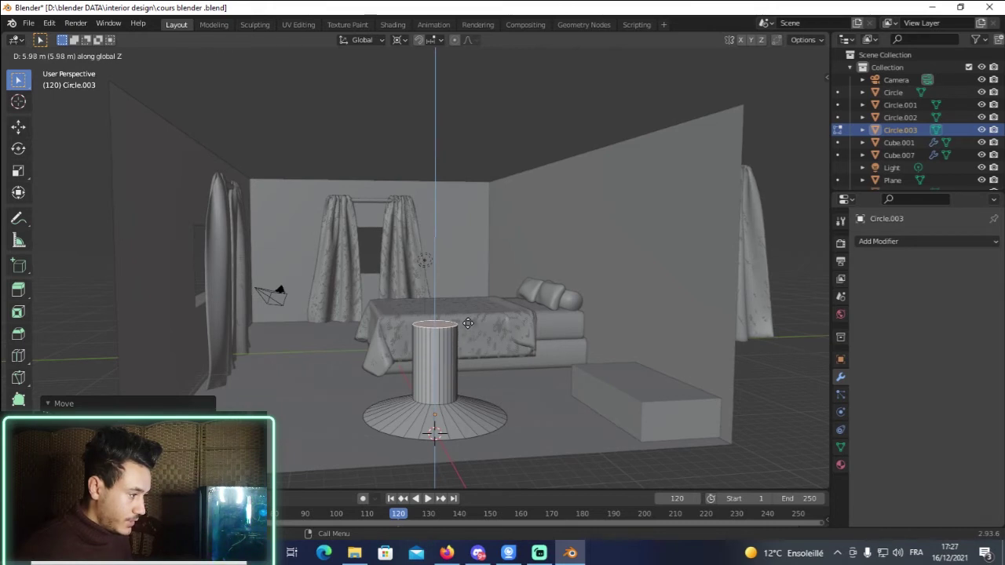
right_click(468, 323)
key(ctrl+z)
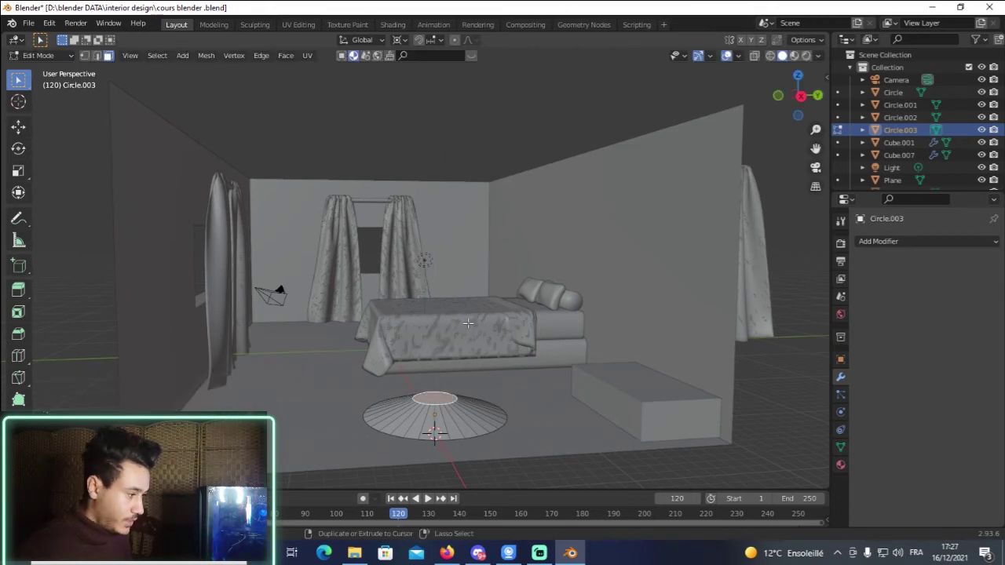
Inset a smaller centre circle, raise it, and extrude a tall column upward along Z.
key(i)
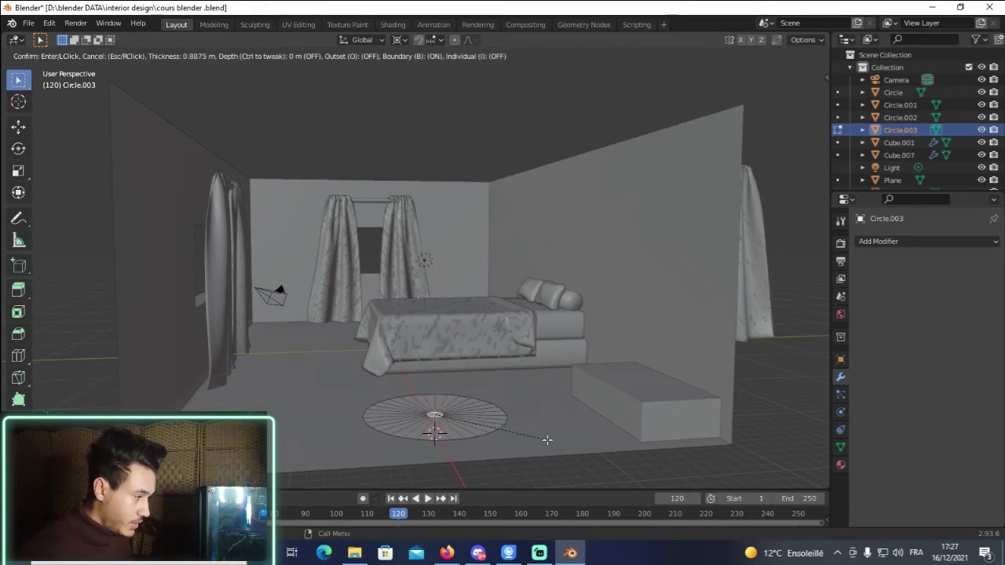
click(552, 439)
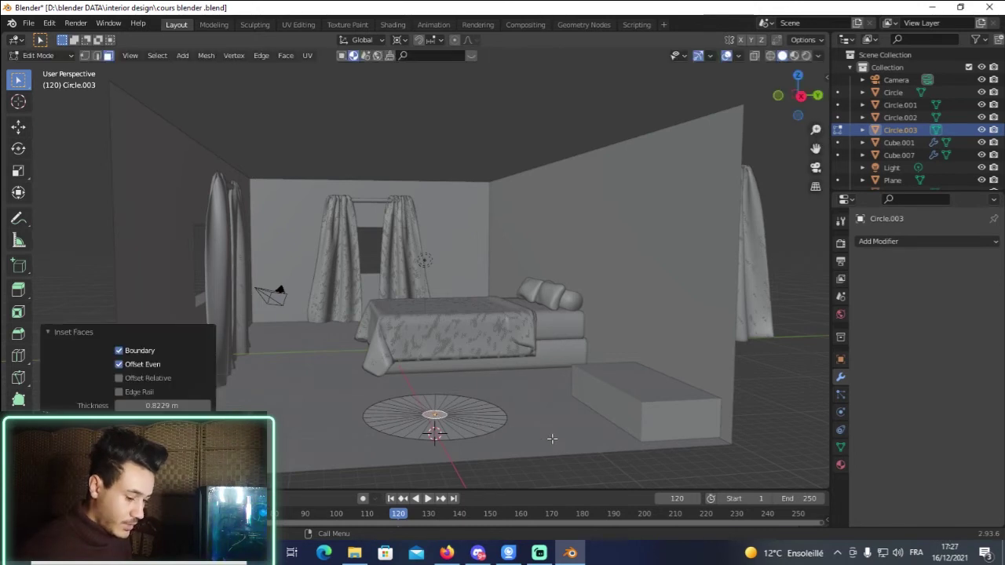
key(g)
key(z)
click(553, 424)
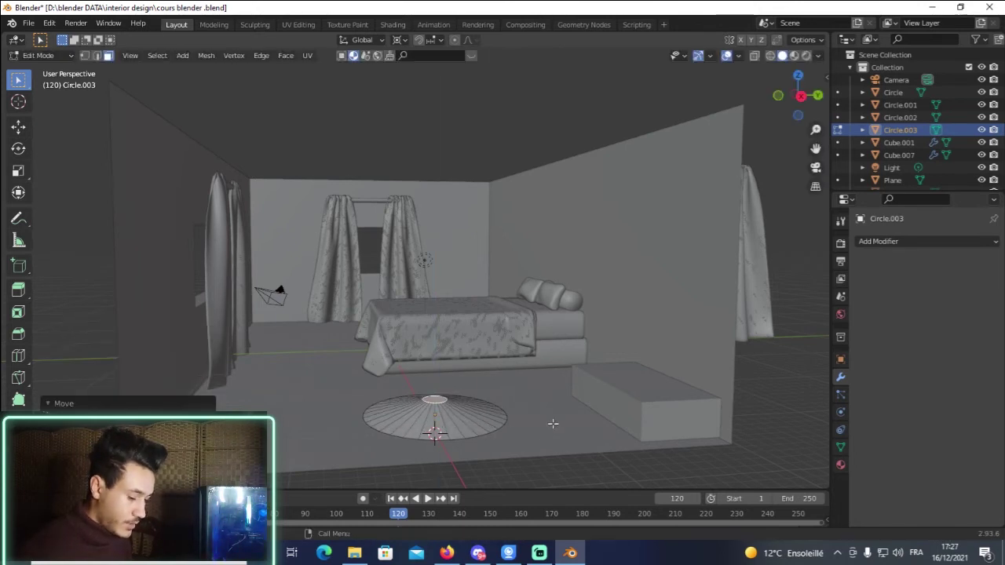
key(e)
key(z)
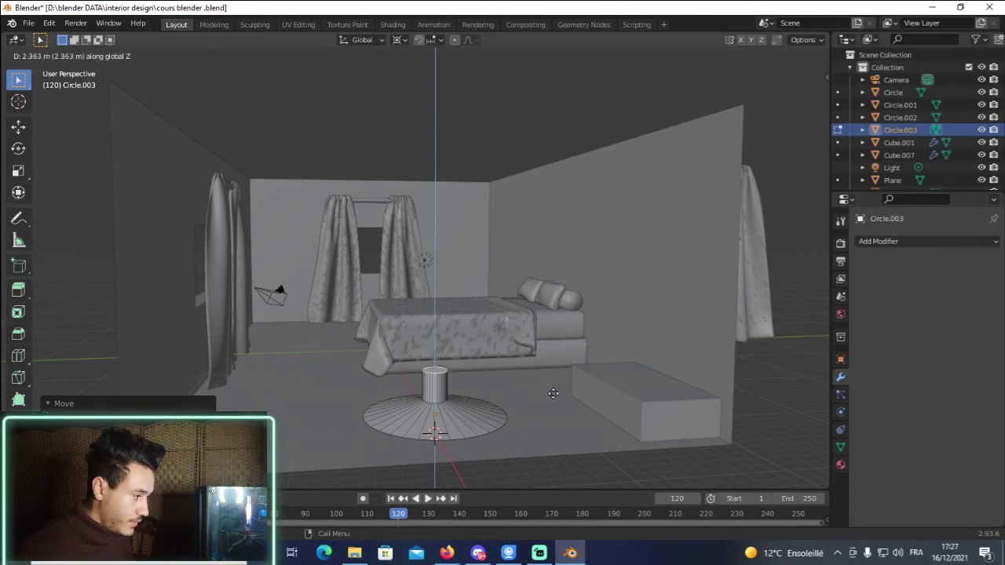
click(554, 355)
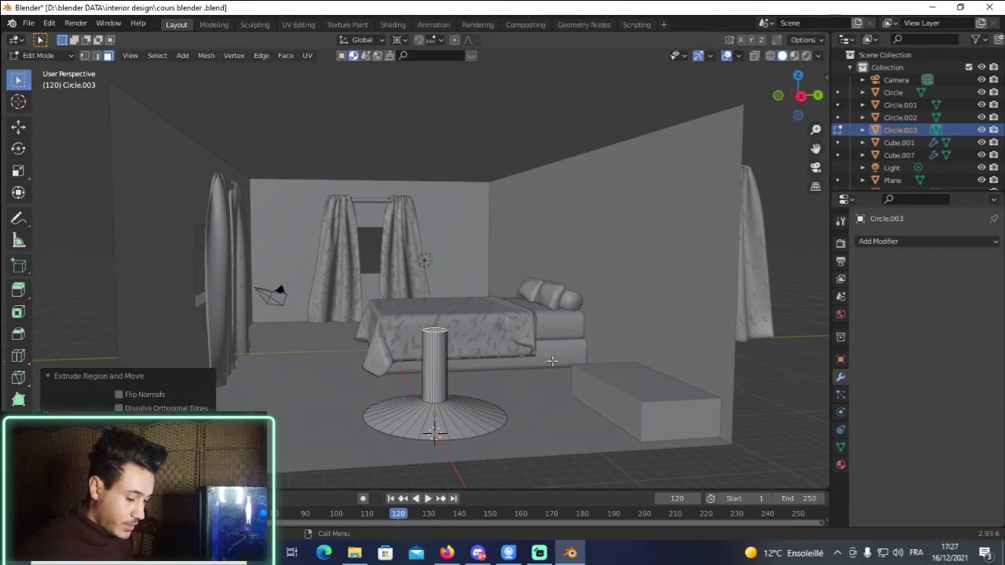
Snap the 3D cursor to the column top and extrude its top face in place.
key(shift+s)
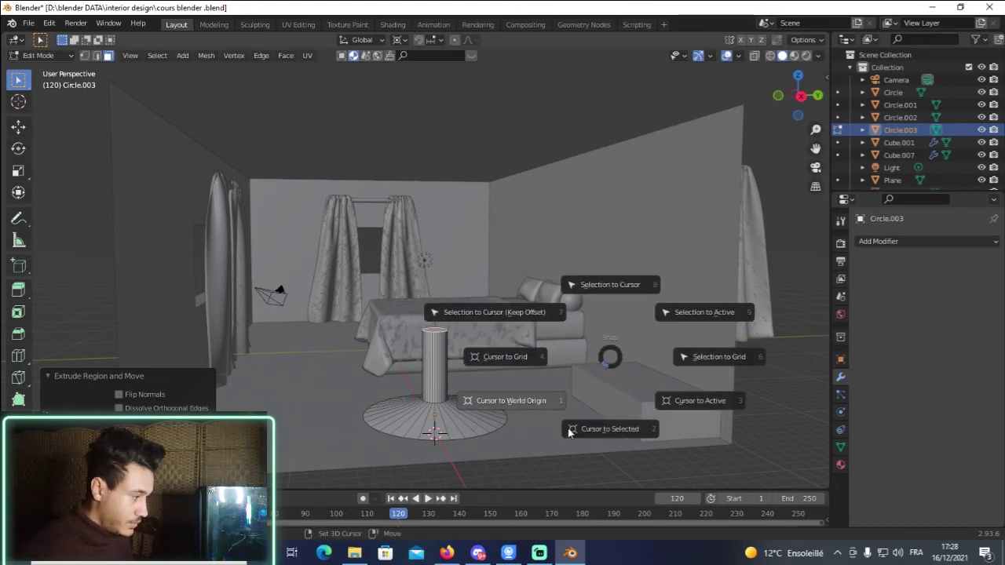
click(574, 451)
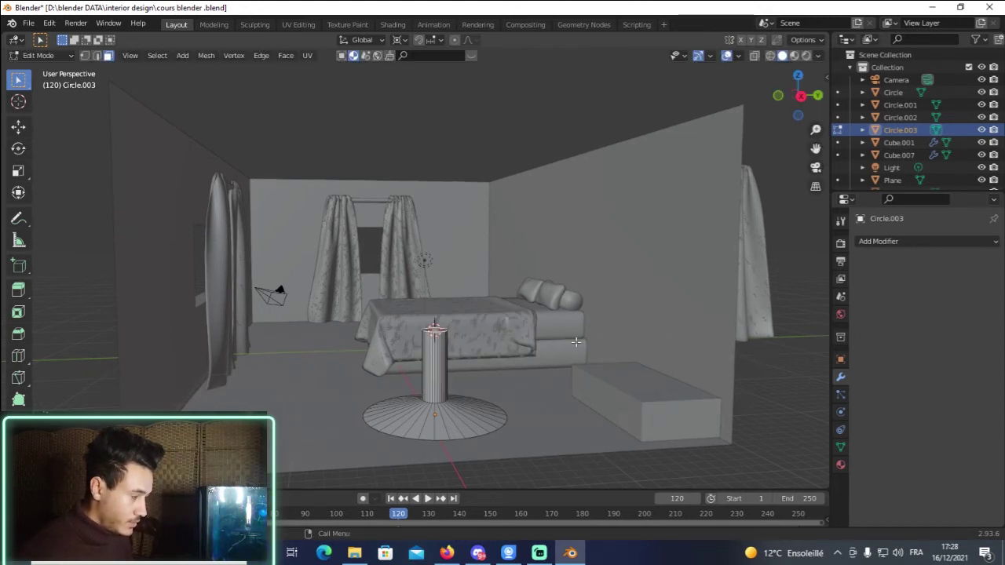
key(e)
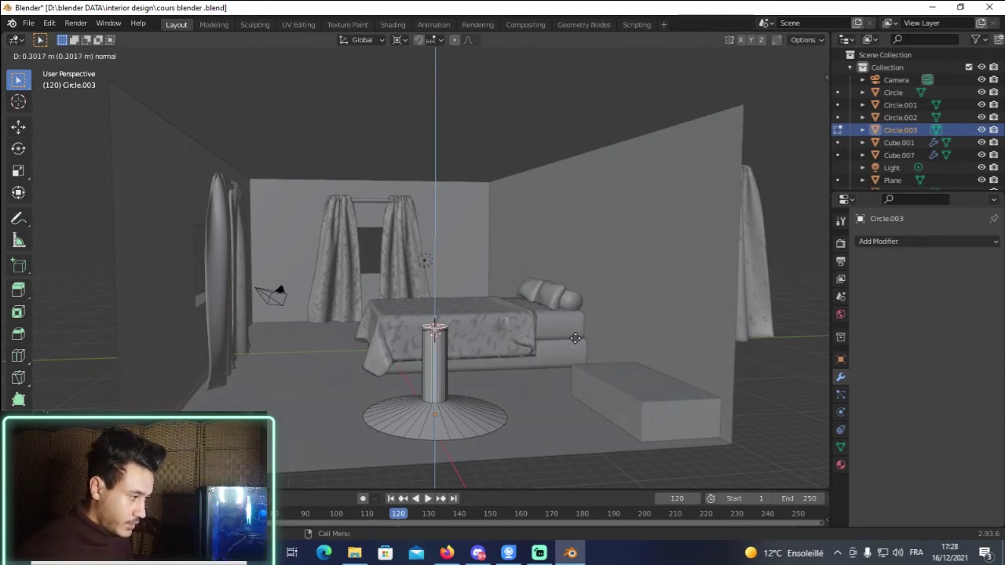
click(576, 341)
key(z)
key(Escape)
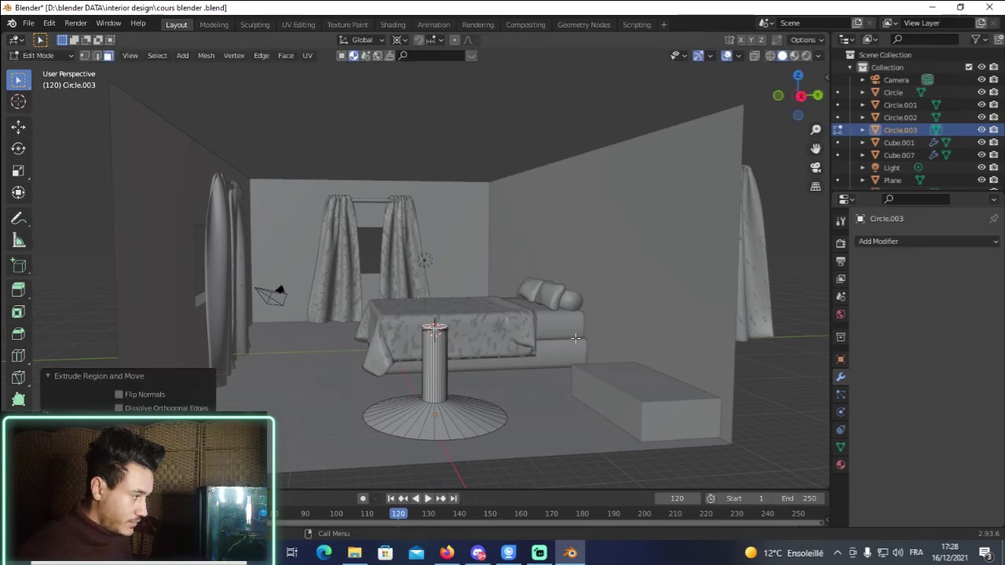
scroll(575, 342, up, 5)
scroll(575, 341, down, 2)
Scale the new top face outward into a wide round tabletop.
key(s)
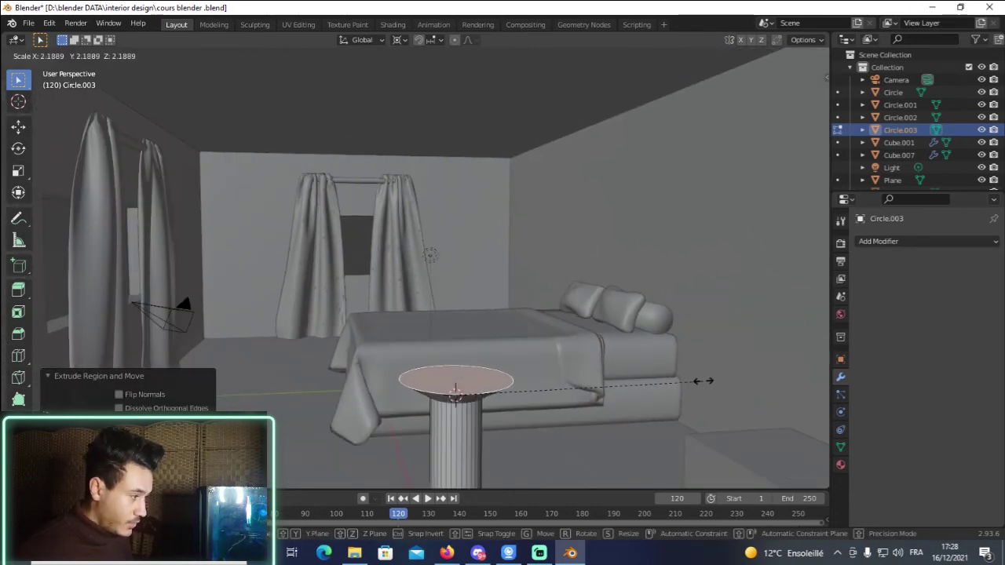
click(182, 351)
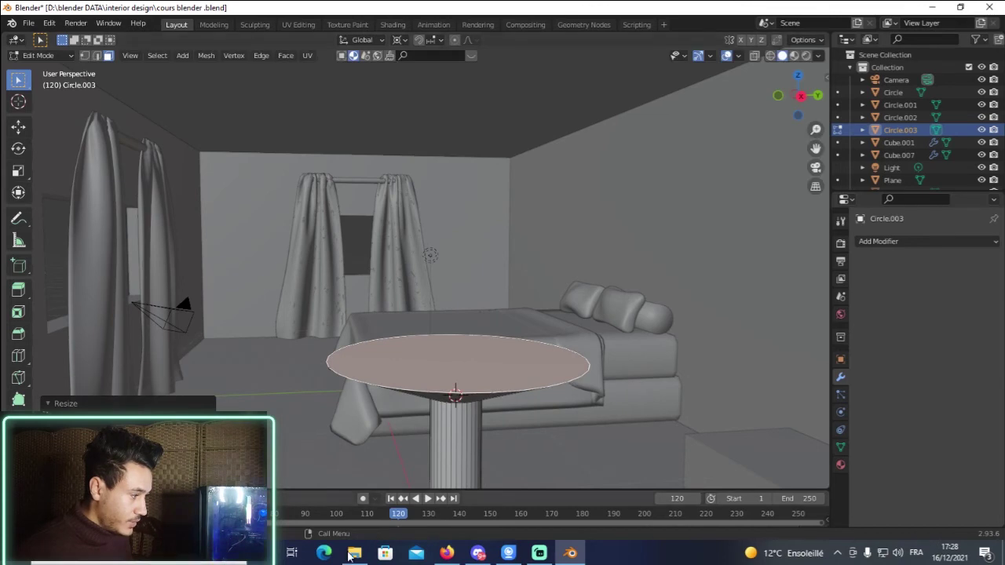
scroll(528, 399, down, 4)
scroll(528, 399, up, 2)
drag(781, 118, 794, 95)
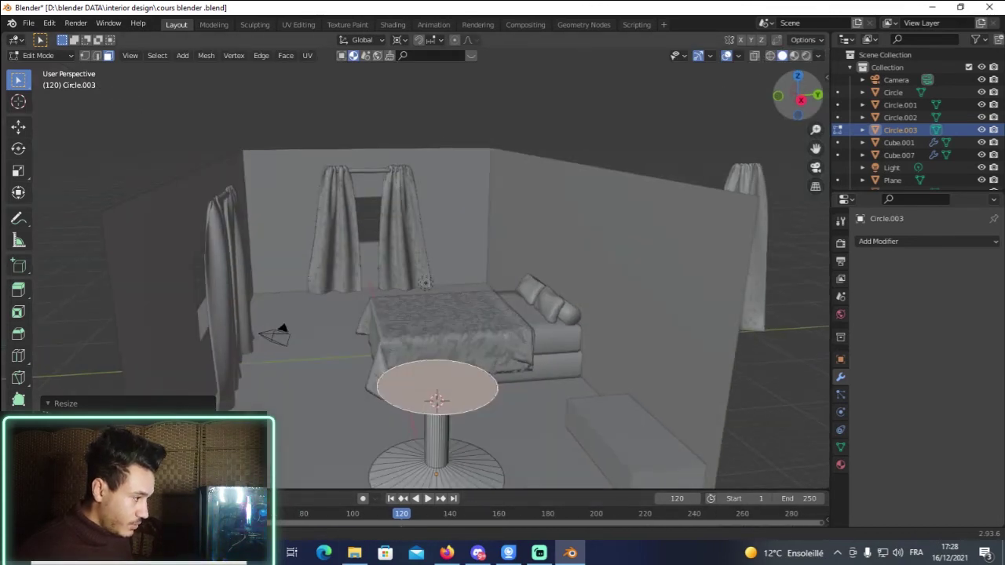
key(s)
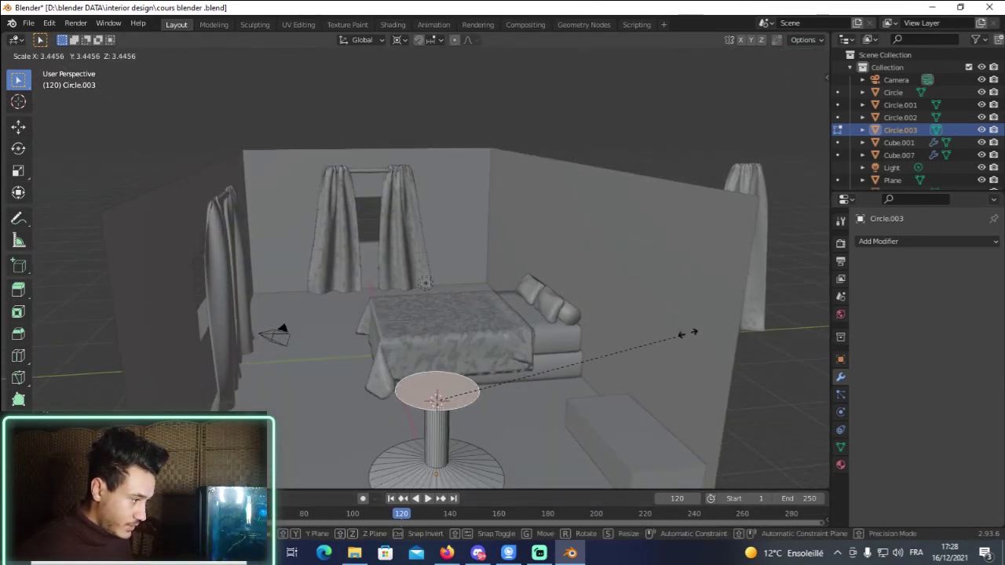
click(126, 267)
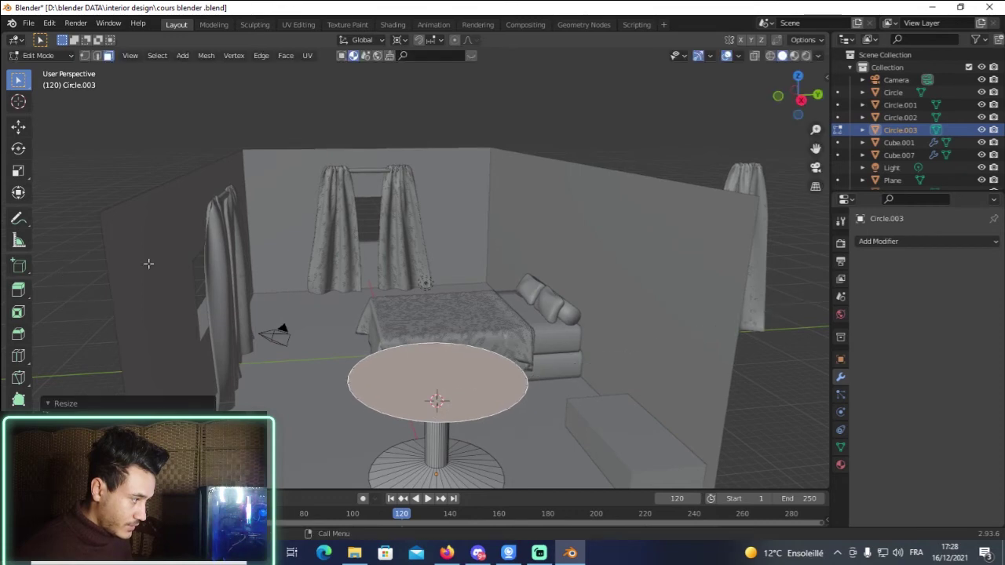
drag(801, 99, 798, 94)
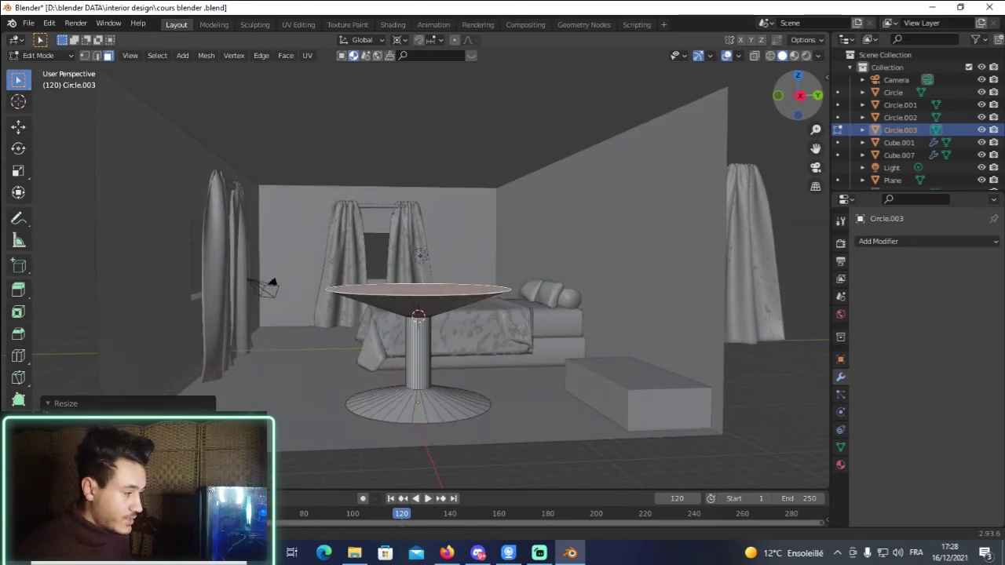
scroll(597, 235, up, 2)
Add six centred horizontal loop cuts around the table leg.
key(ctrl+r)
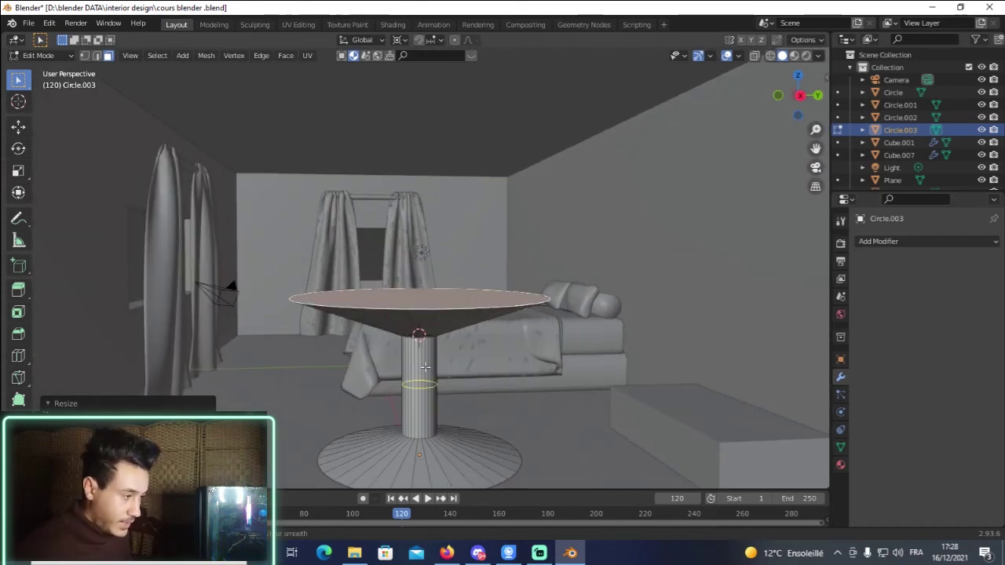
scroll(427, 377, up, 6)
click(427, 383)
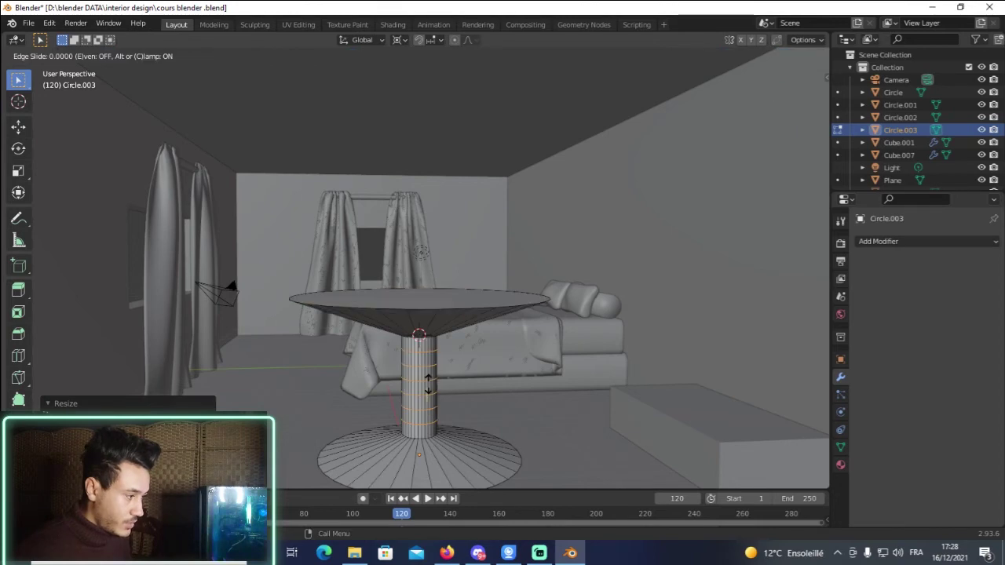
right_click(428, 383)
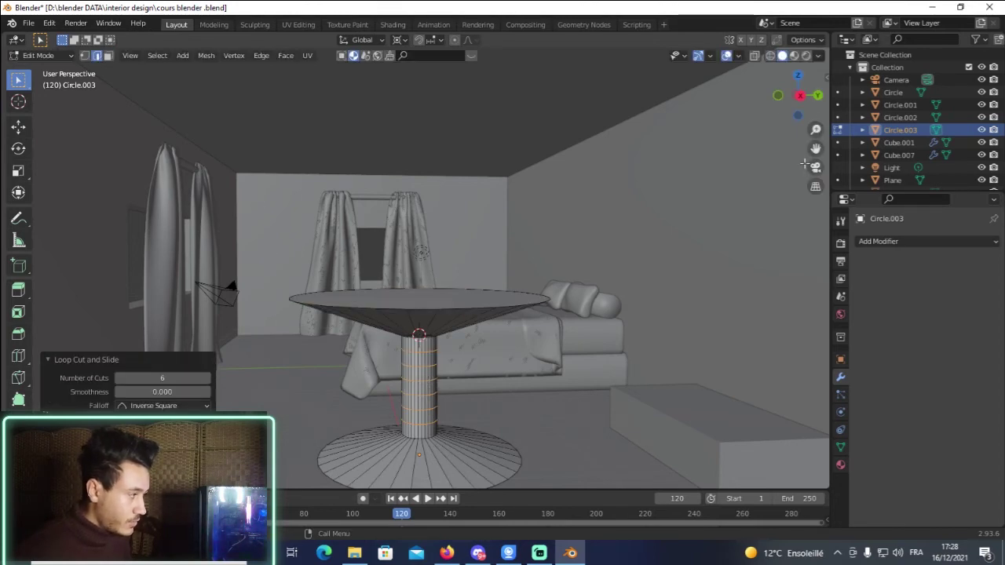
Enable X-ray view and select edges near the bottom of the leg.
click(755, 56)
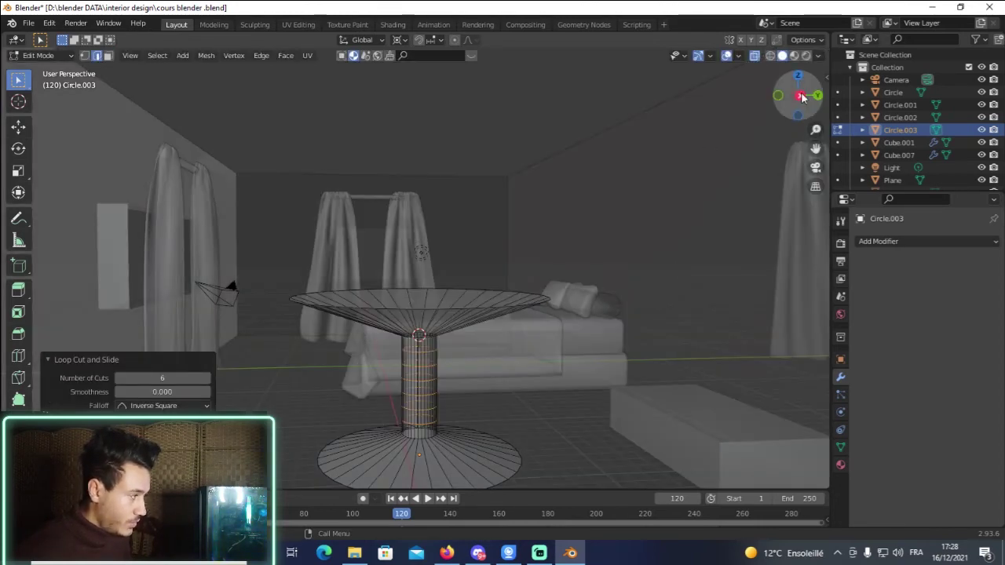
drag(798, 95, 802, 99)
scroll(461, 455, up, 5)
scroll(462, 455, down, 3)
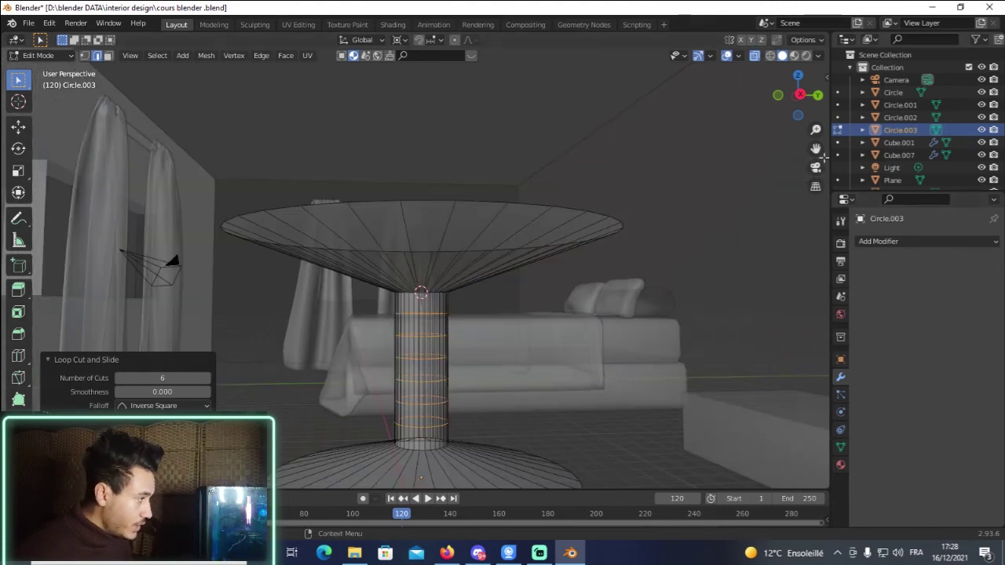
middle_drag(462, 455, 478, 384)
drag(475, 384, 389, 400)
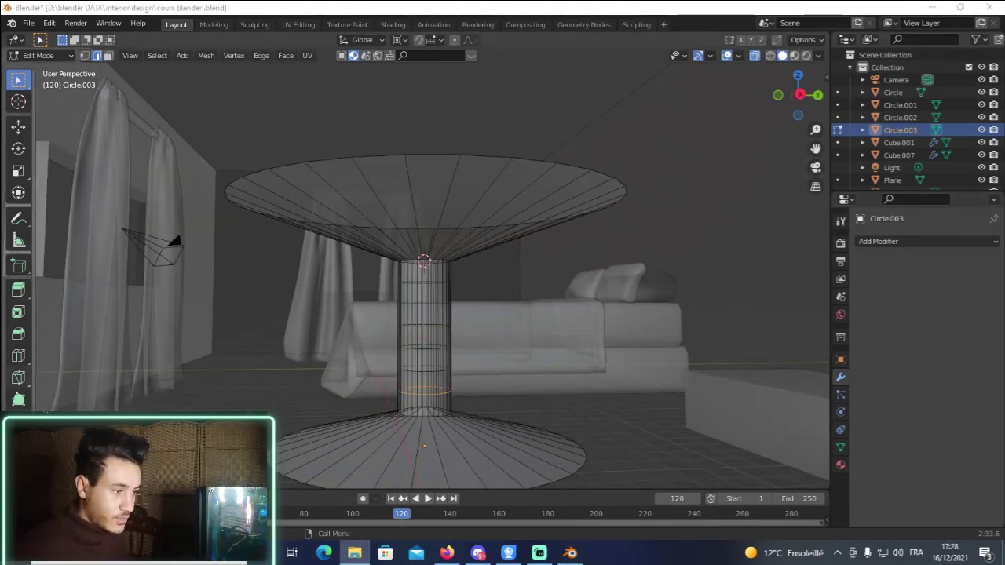
scroll(358, 300, up, 3)
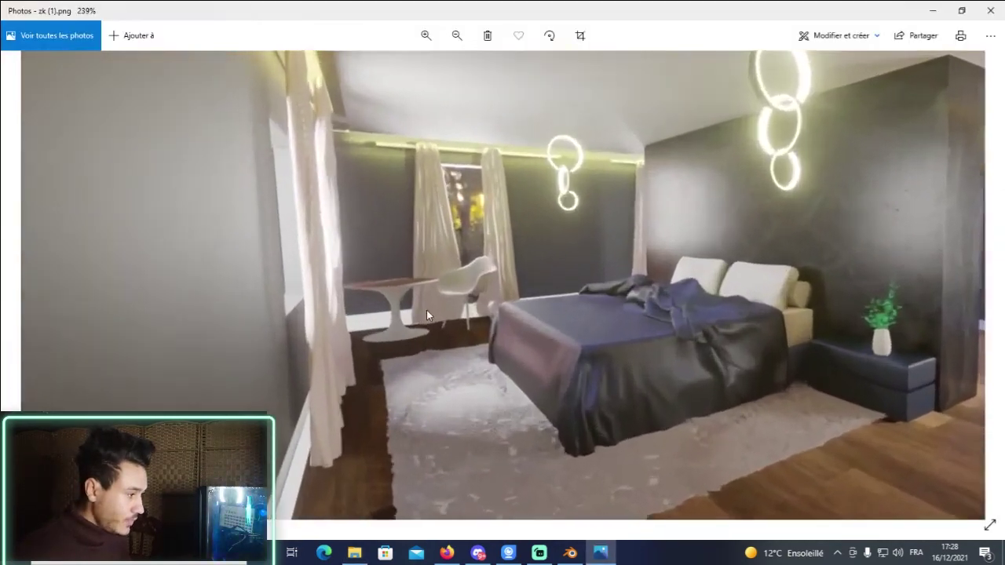
scroll(426, 310, up, 3)
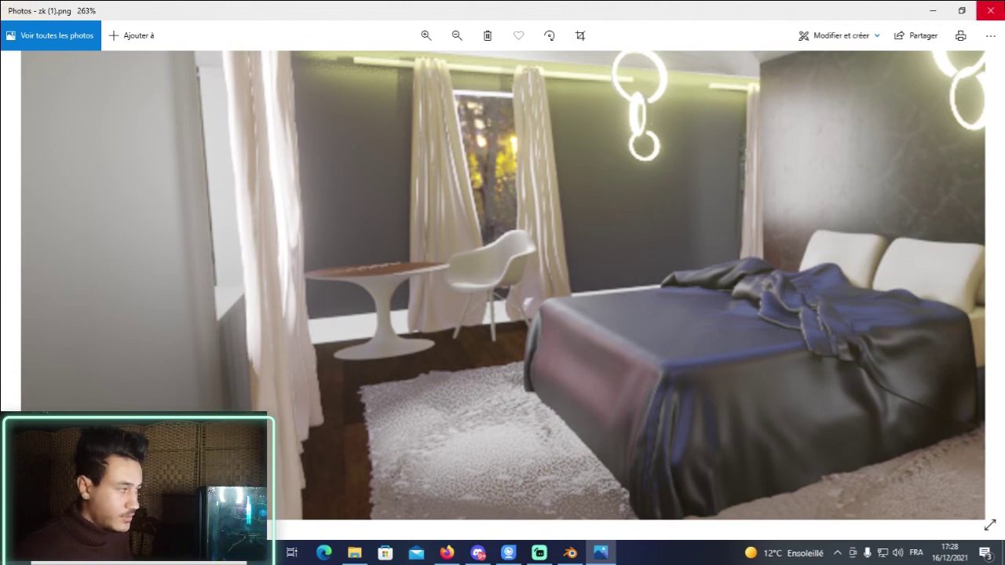
click(932, 10)
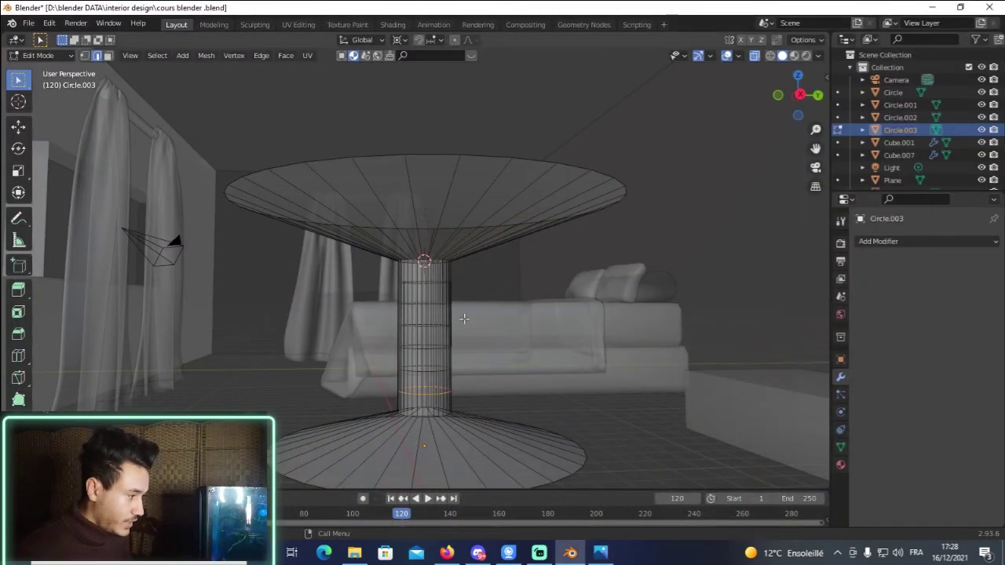
Select two column loops and shrink them around the snapped 3D cursor.
alt+click(440, 336)
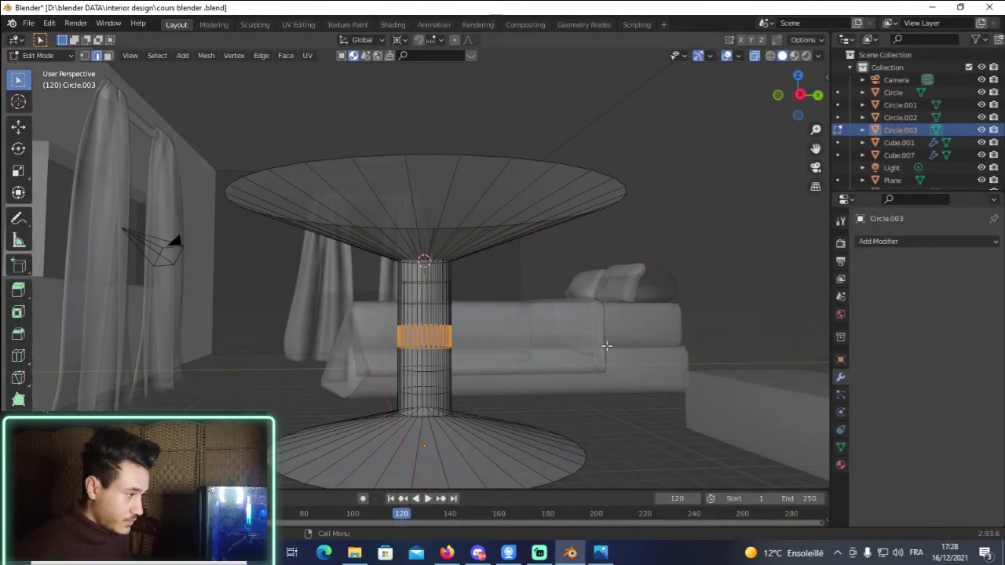
drag(490, 312, 368, 332)
drag(487, 340, 381, 357)
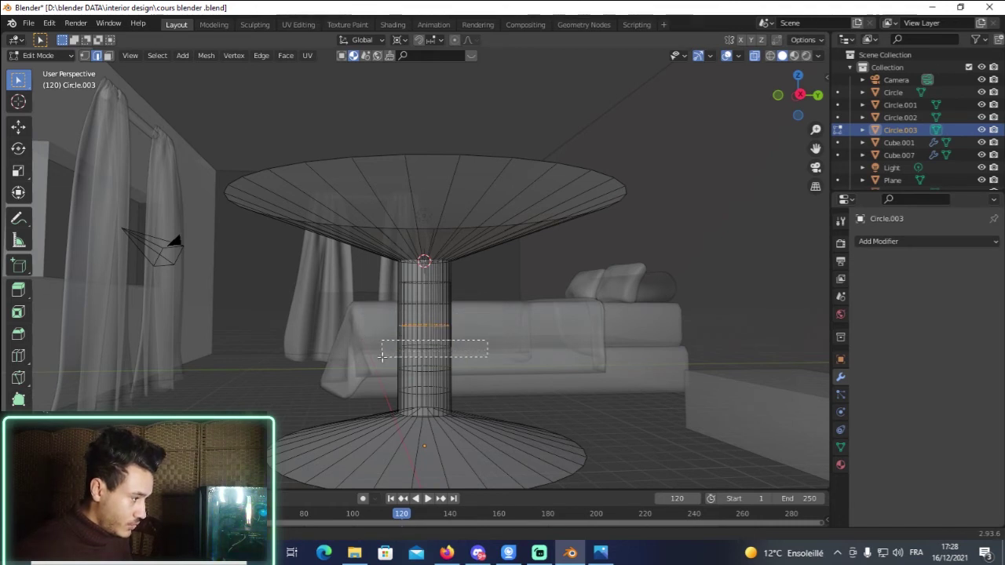
key(s)
key(Escape)
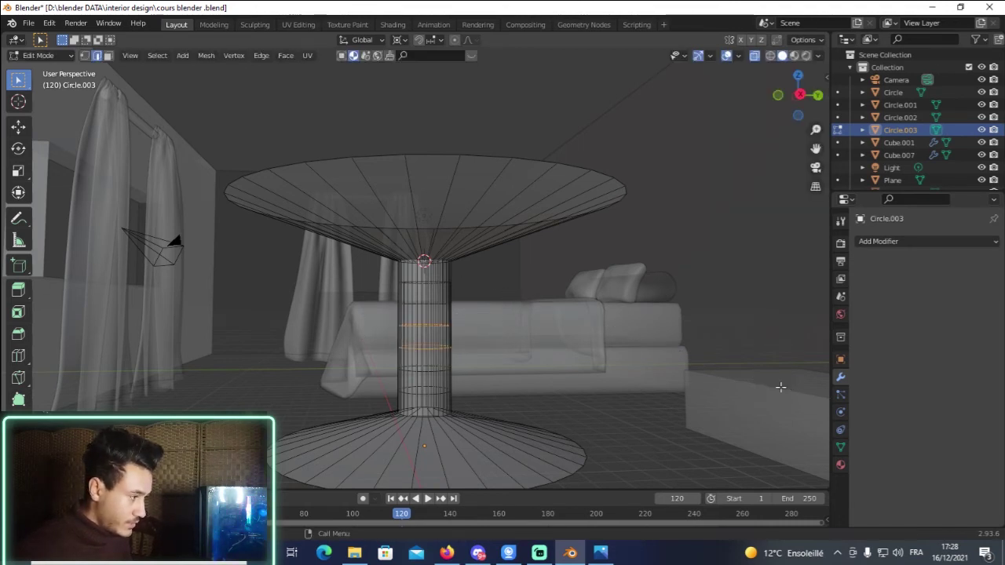
key(shift+s)
click(789, 462)
key(s)
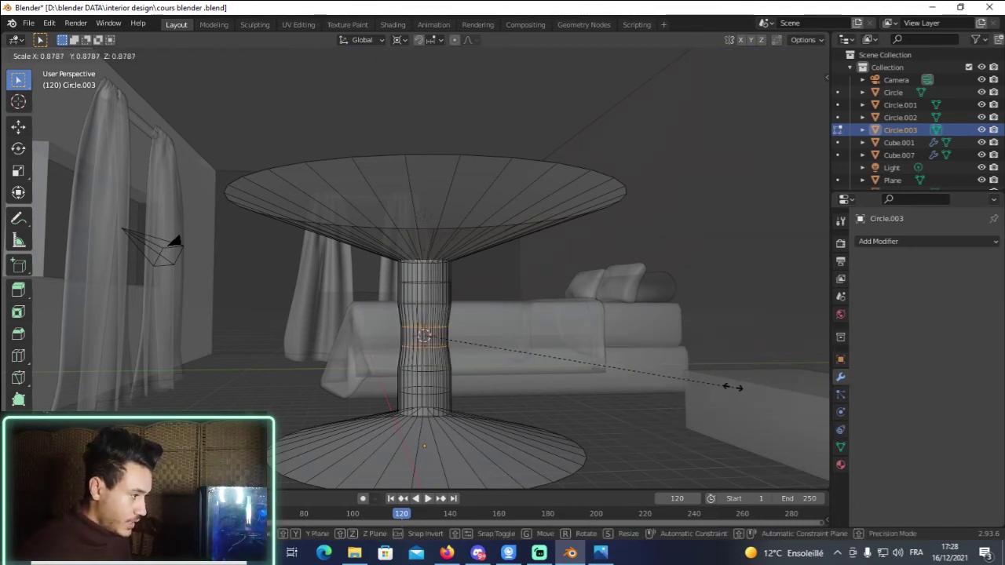
click(713, 383)
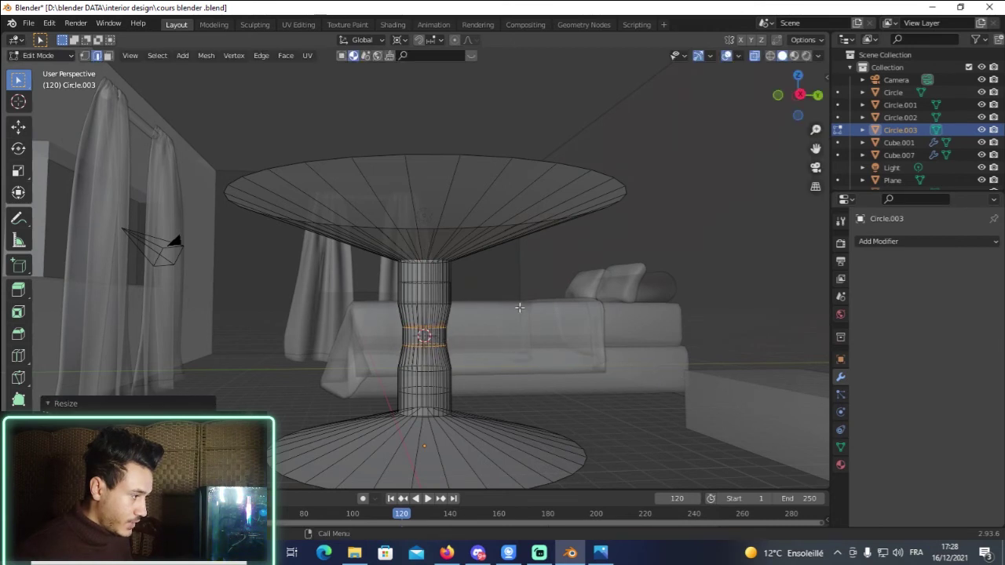
Select the stem's middle loops and scale them inward into a waist.
drag(507, 296, 395, 357)
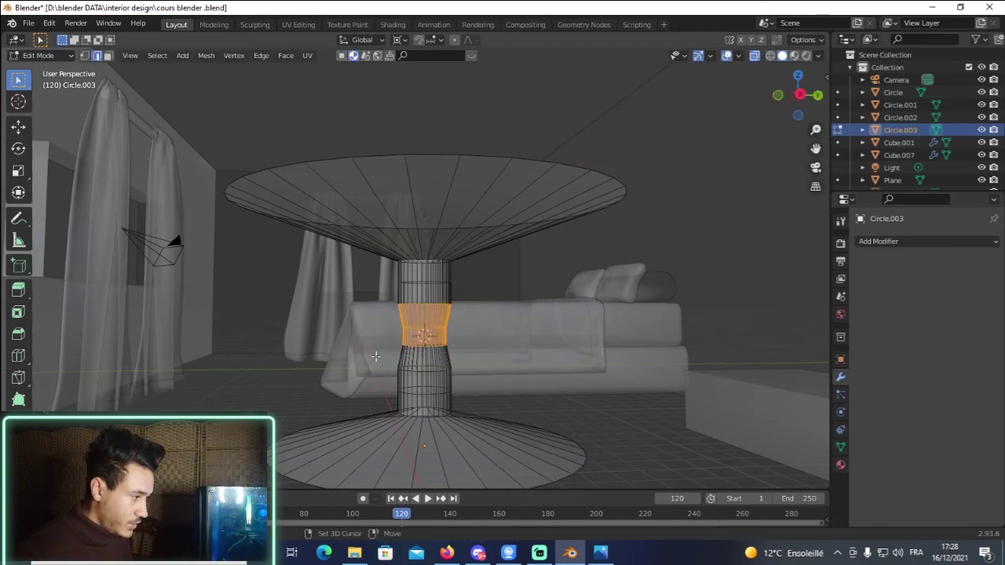
click(466, 312)
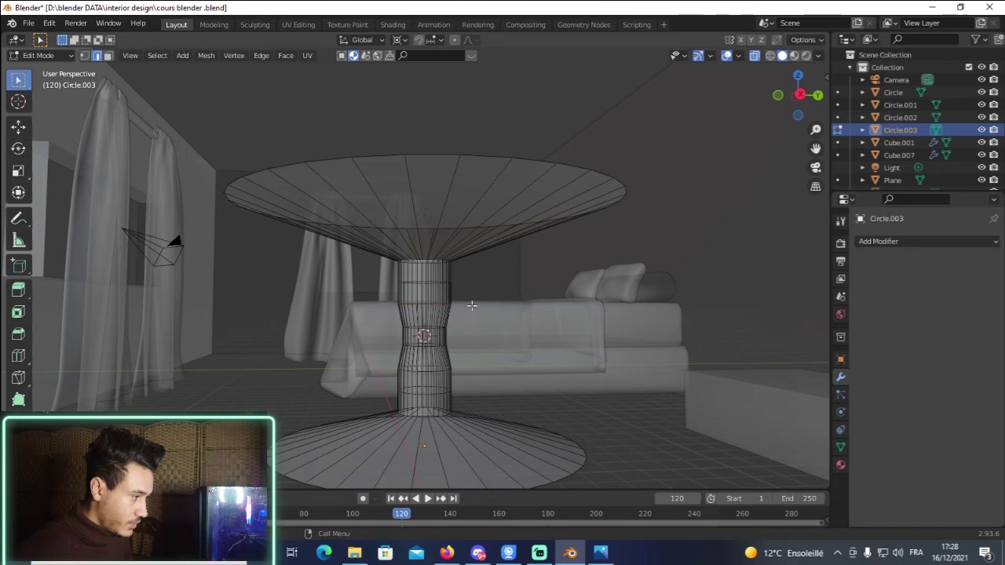
drag(470, 300, 389, 311)
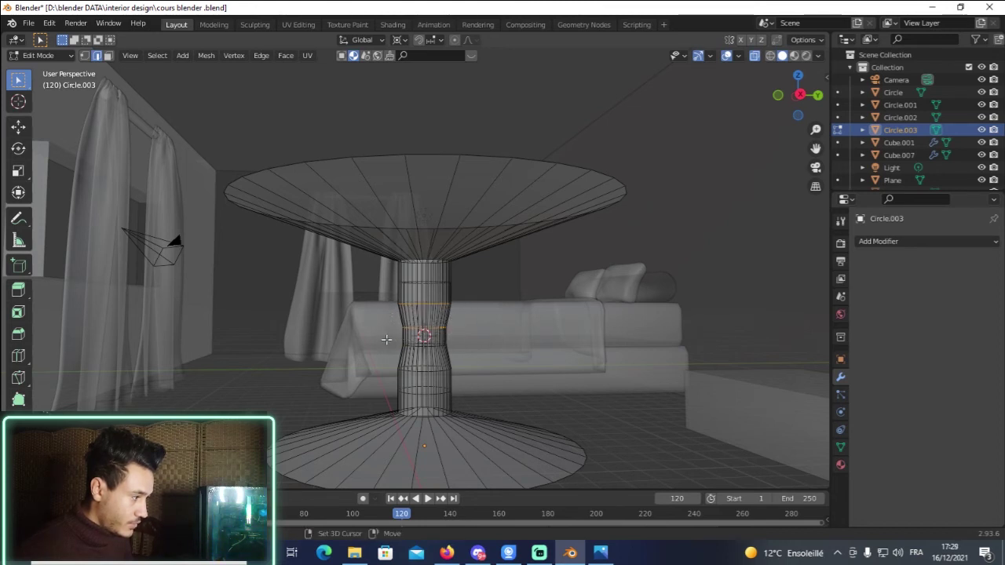
shift+drag(465, 336, 394, 358)
shift+drag(469, 363, 389, 378)
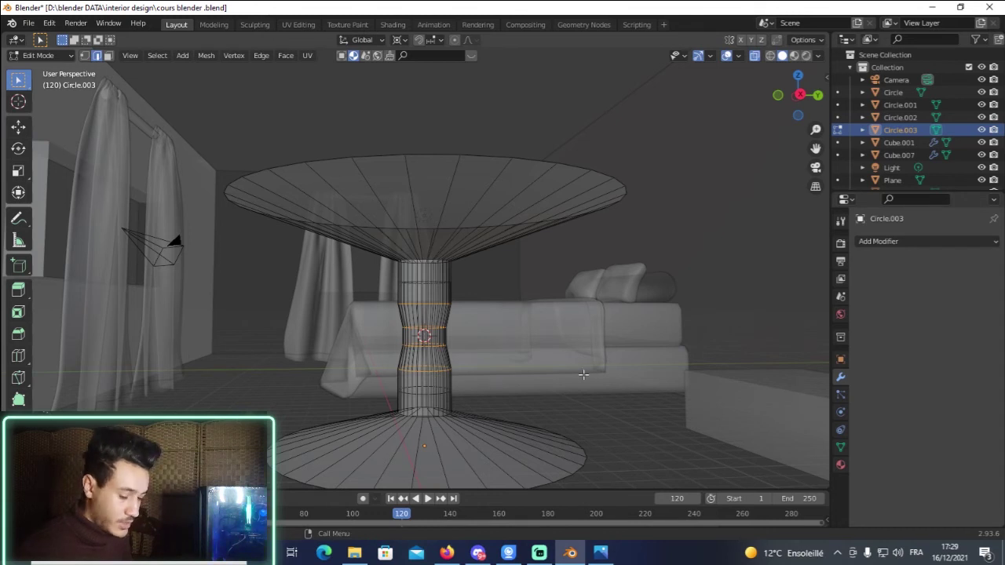
key(s)
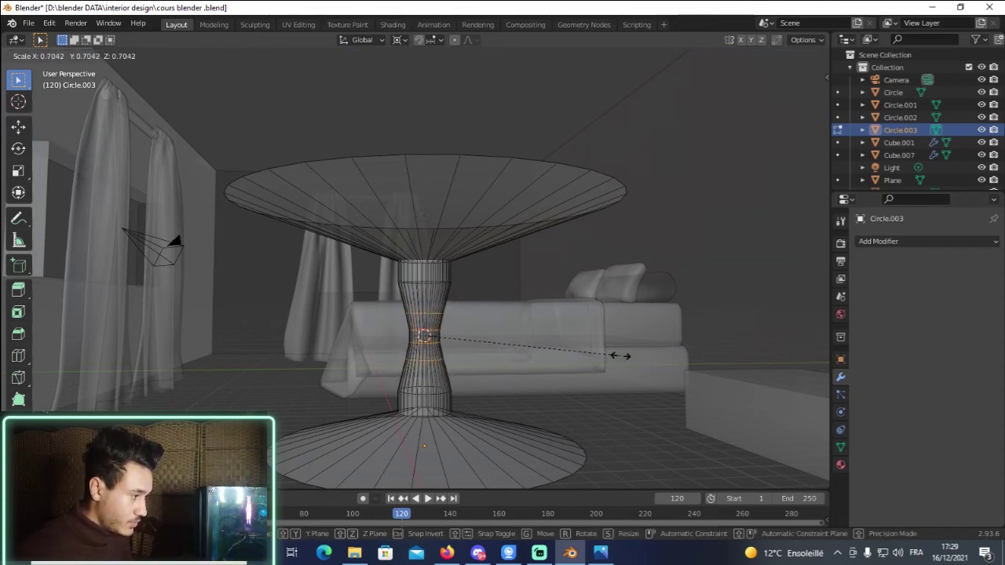
click(618, 355)
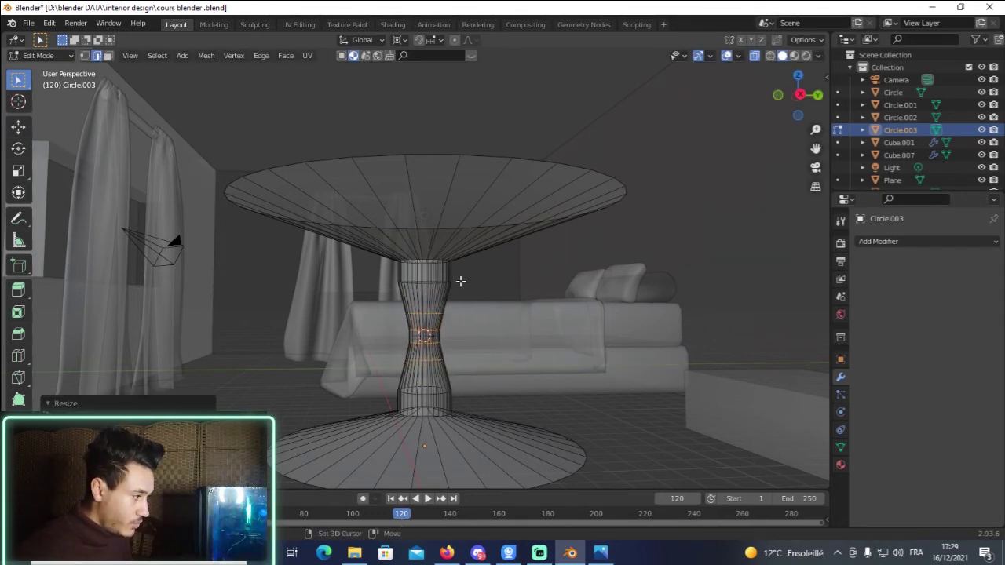
Narrow the loops near the stem's top and bottom around the snapped cursor.
alt+shift+click(461, 280)
alt+shift+click(453, 387)
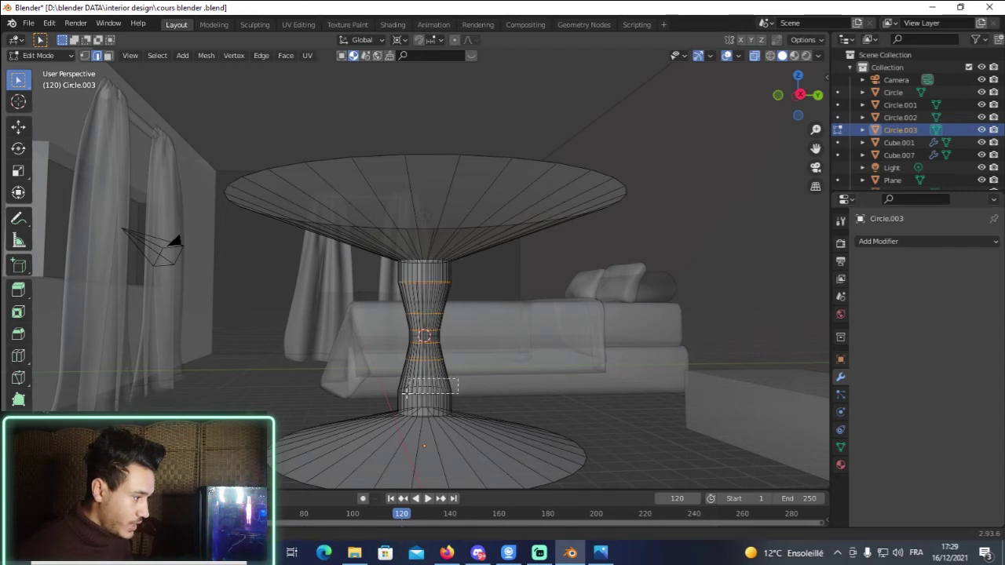
key(s)
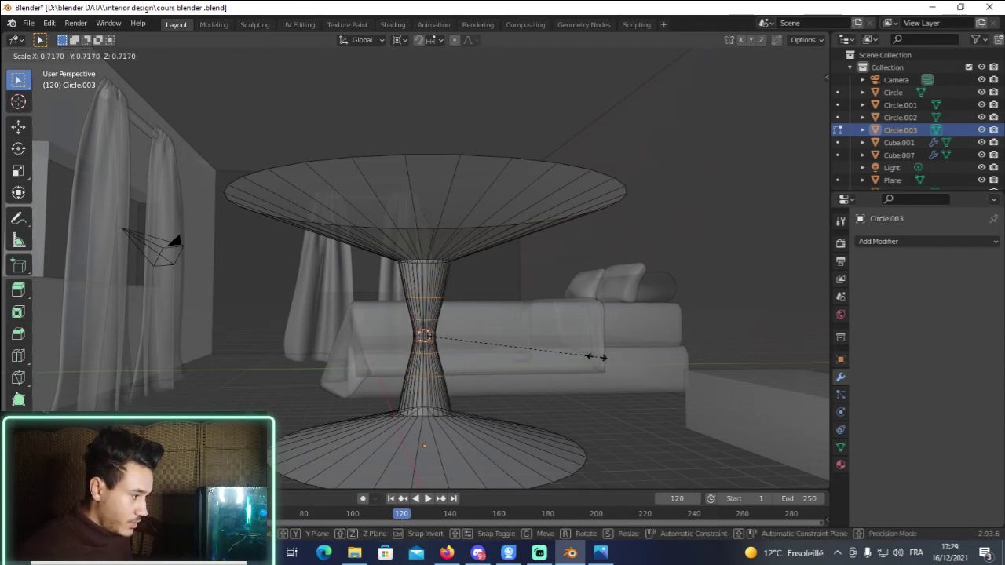
right_click(596, 356)
key(shift+s)
click(595, 428)
key(s)
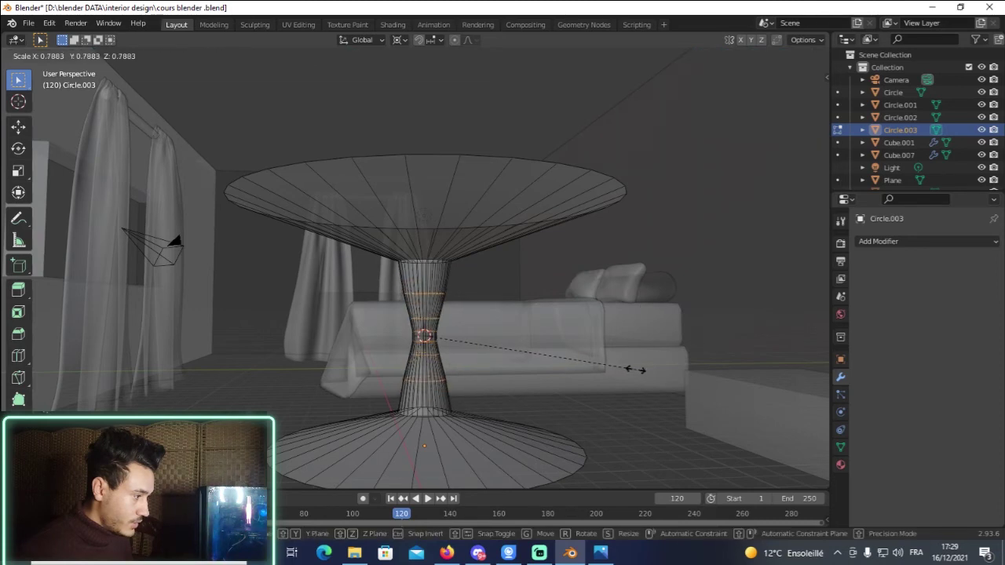
click(626, 368)
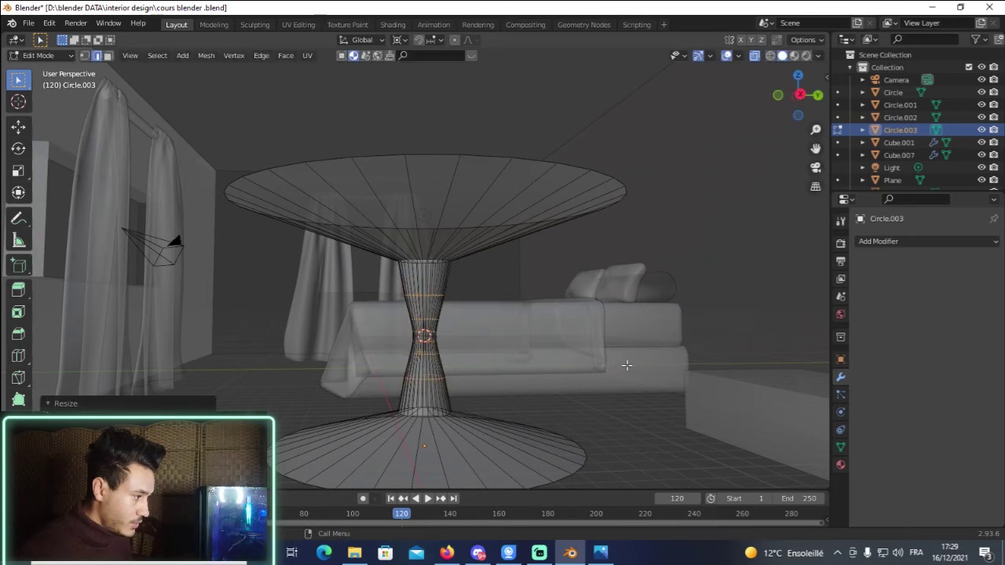
View the table from higher up and return to Object Mode.
drag(801, 119, 798, 104)
scroll(169, 240, down, 1)
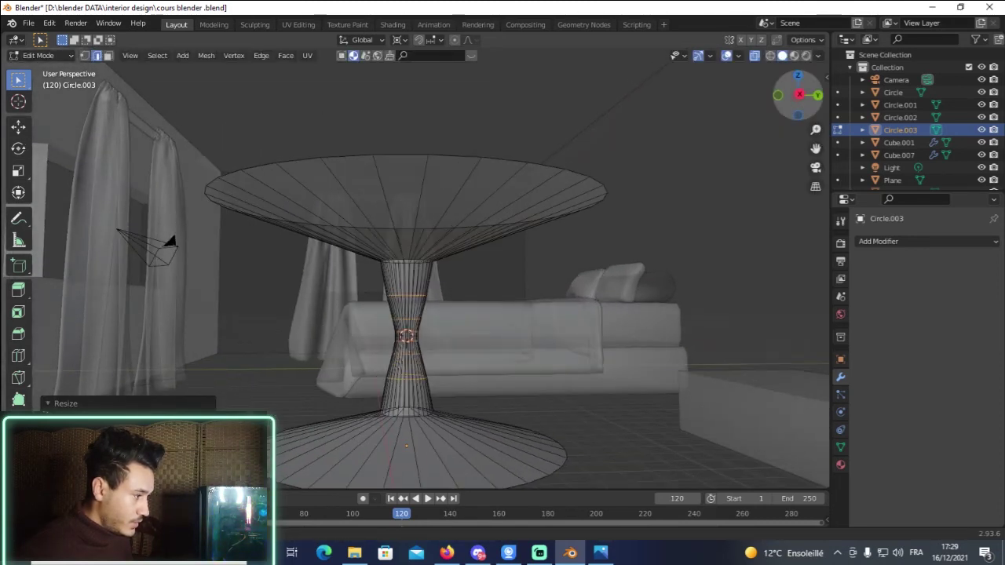
key(Tab)
scroll(706, 246, down, 4)
Select the right-hand curtain and turn off the see-through X-ray view.
drag(801, 99, 813, 93)
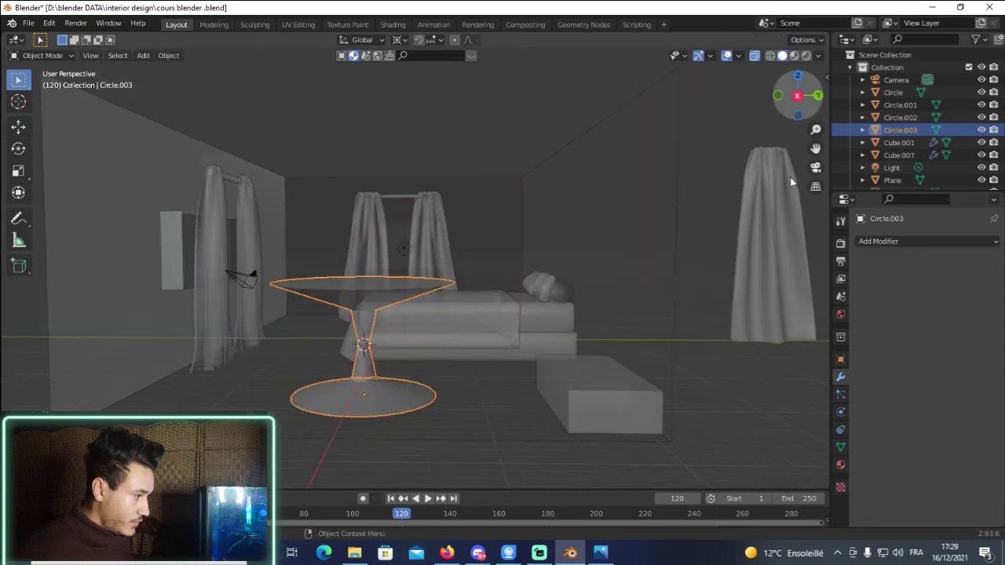
click(762, 309)
click(756, 55)
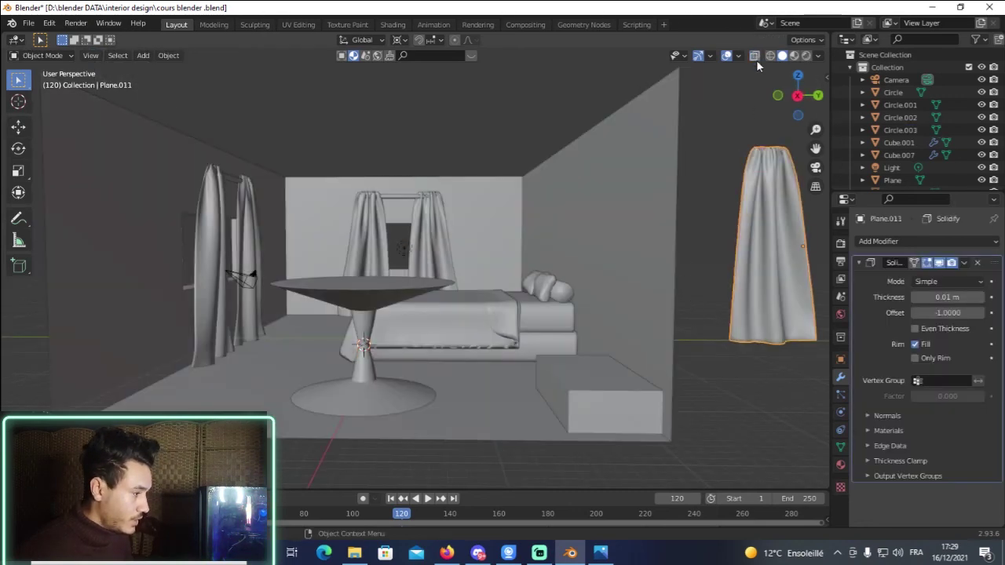
mouse_move(797, 94)
mouse_down()
mouse_move(810, 97)
mouse_move(785, 93)
mouse_up()
Extend the table's stem edge selection in Edit Mode, comparing wireframe, solid and material preview shading.
click(424, 334)
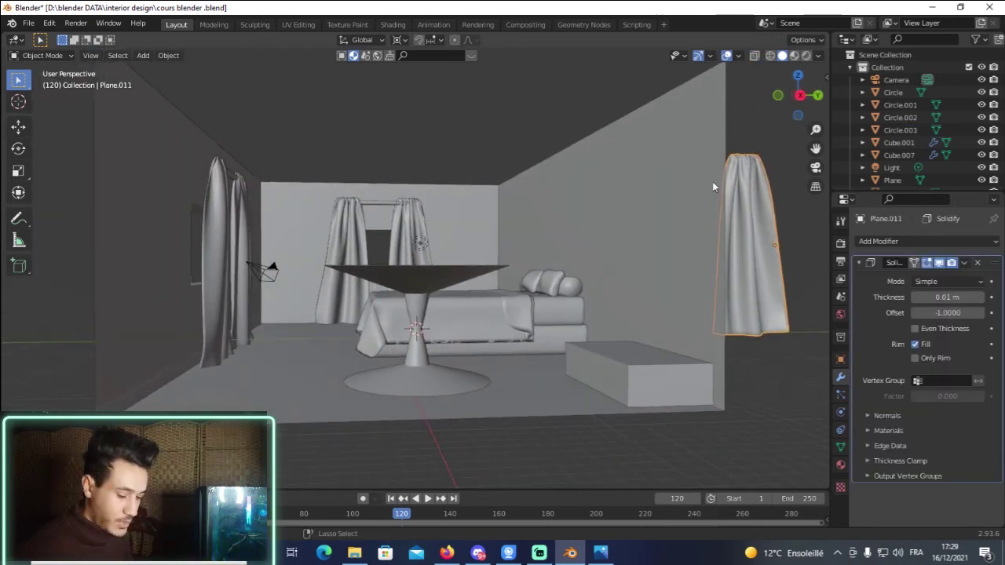
key(Tab)
key(ctrl+KP_Add)
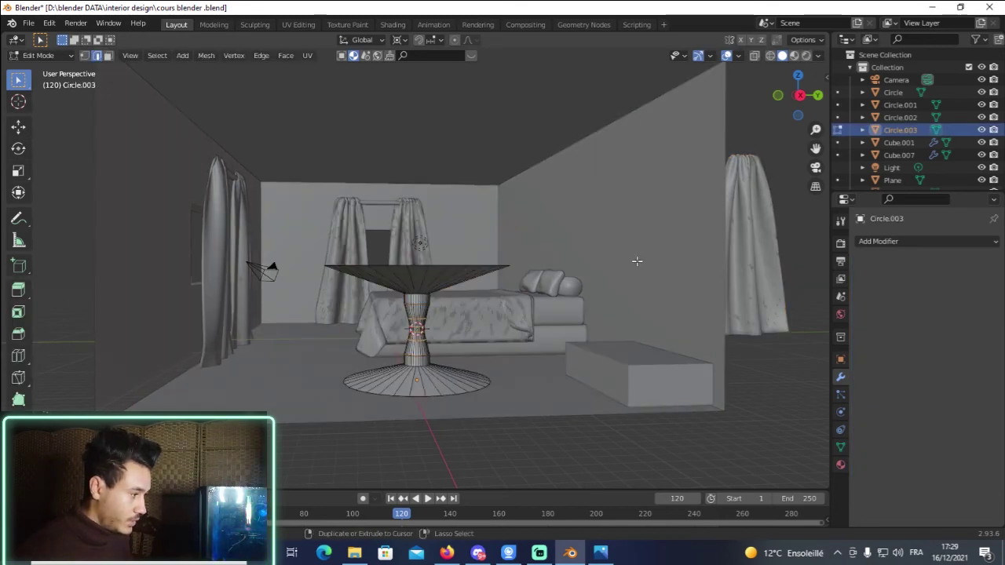
click(770, 56)
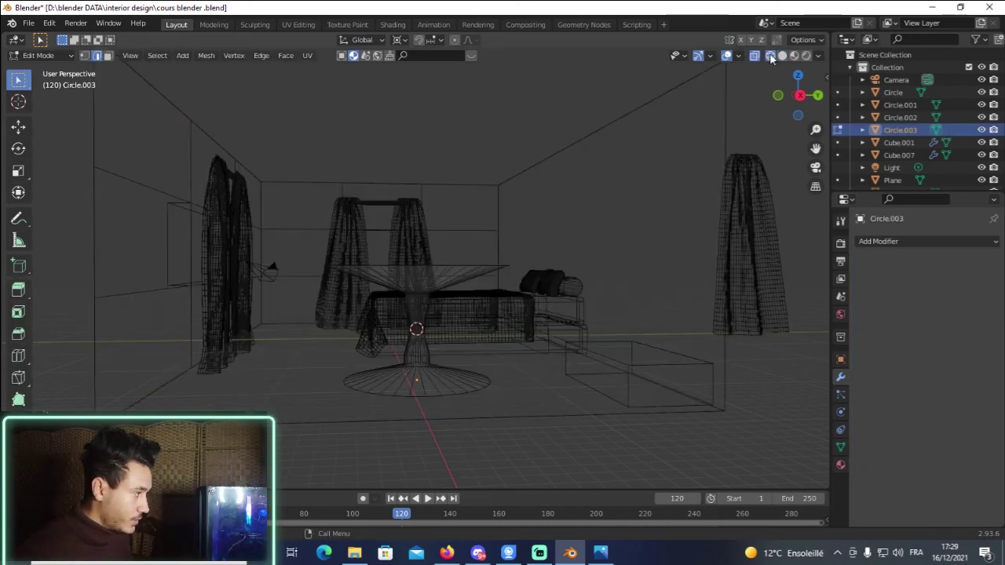
click(782, 56)
click(794, 56)
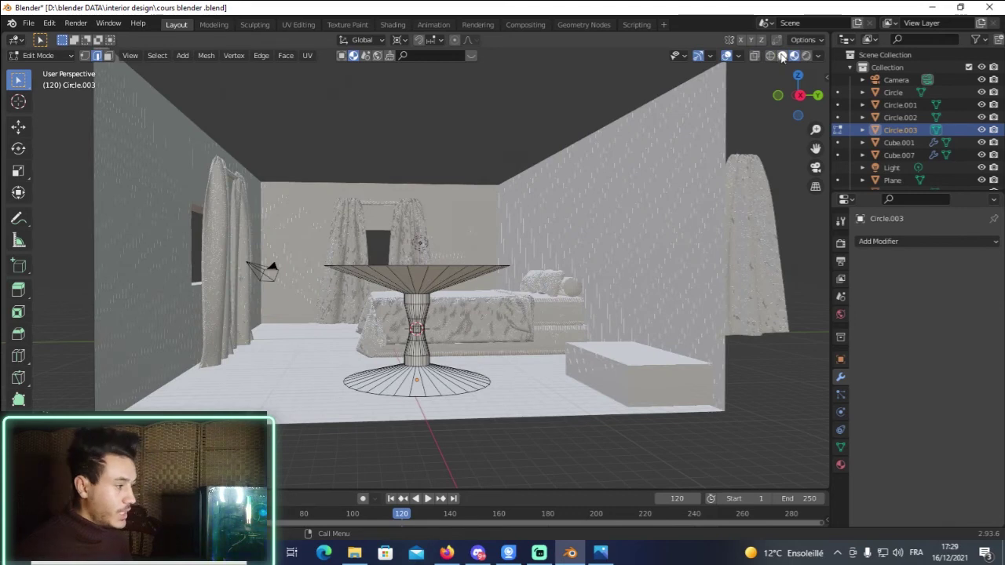
click(782, 57)
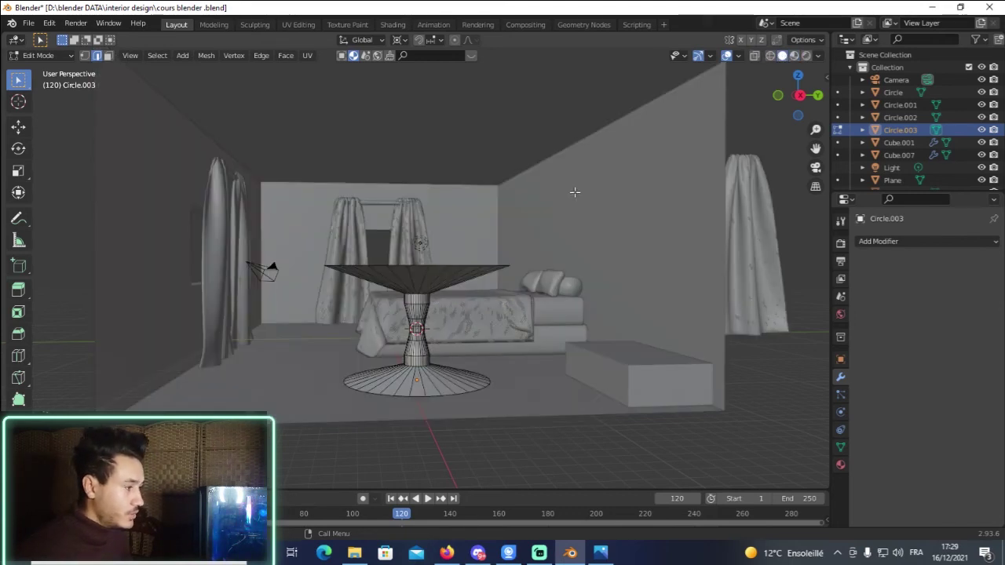
Return the table to Object Mode and inspect the right curtain's 0.01 m Solidify thickness.
key(Tab)
drag(798, 96, 817, 98)
click(767, 267)
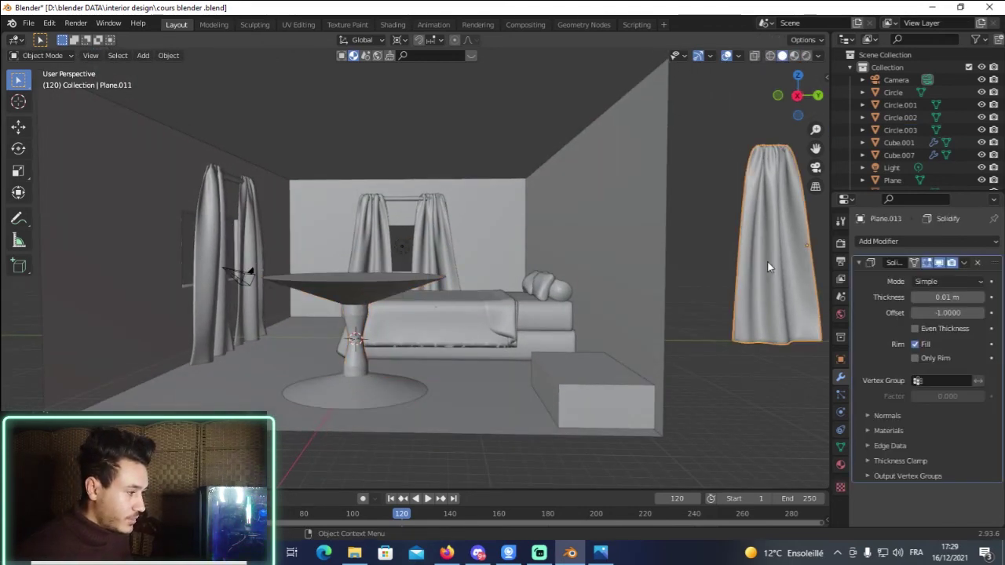
click(701, 282)
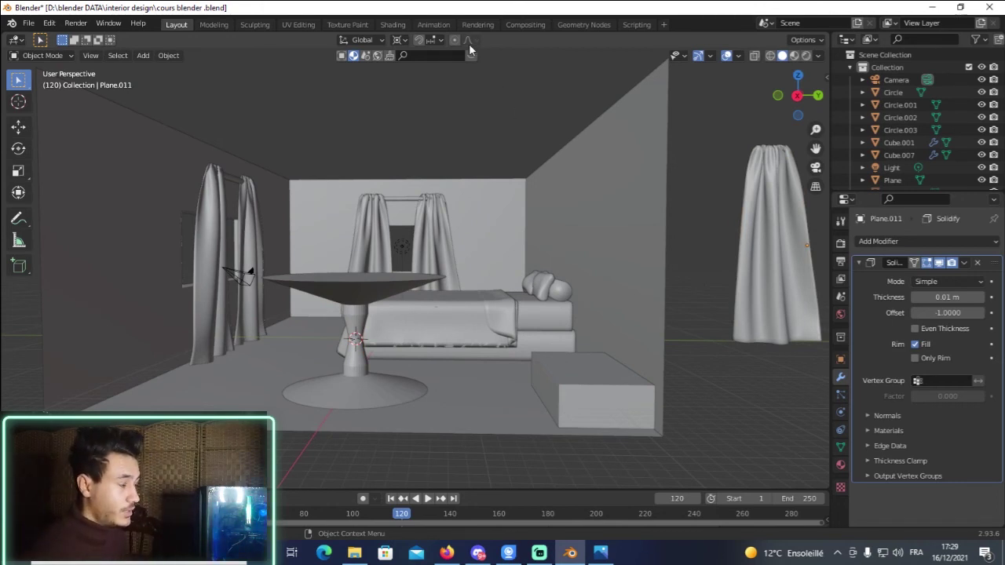
scroll(586, 221, up, 2)
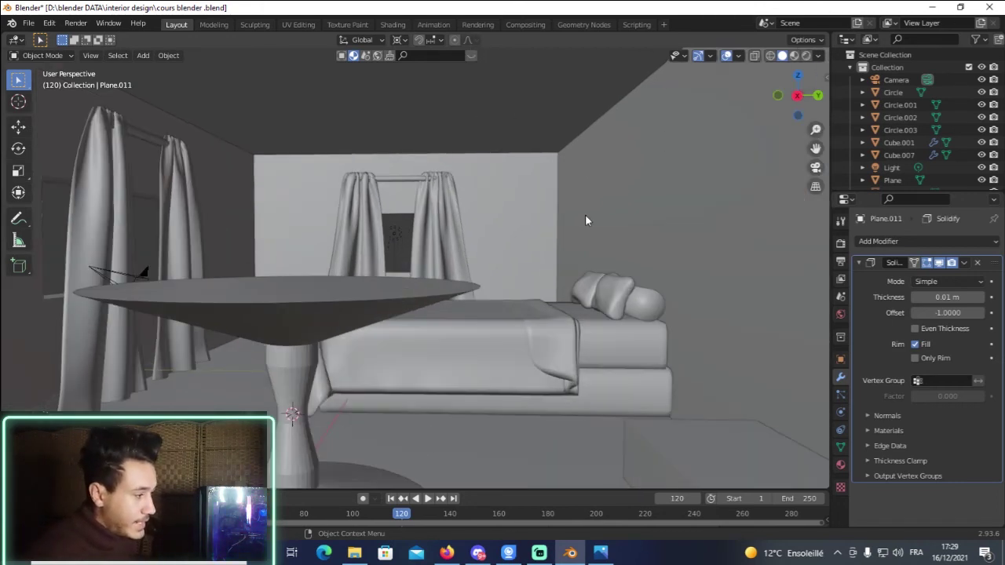
scroll(585, 221, down, 1)
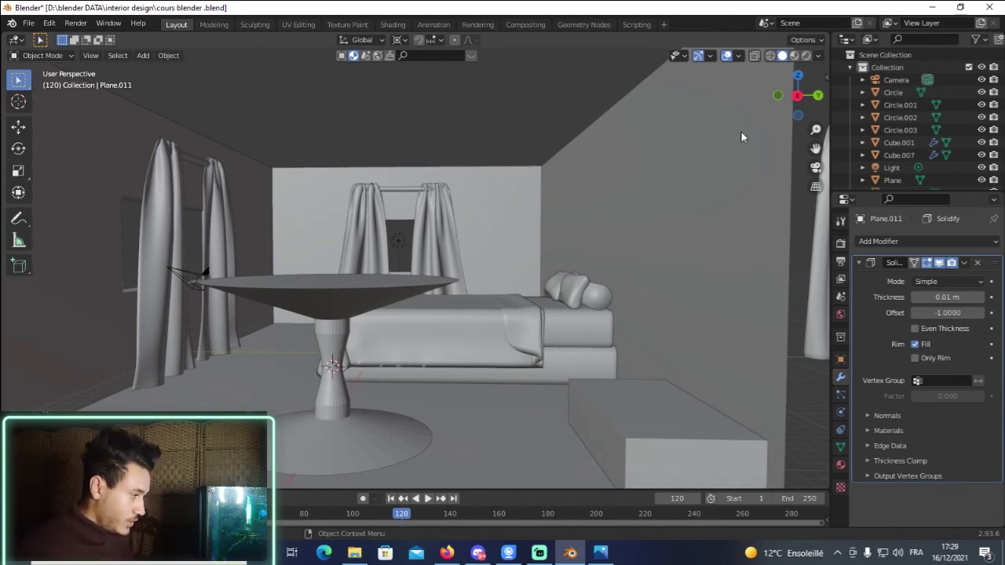
Apply Shade Flat to the round table and orbit low to view its underside.
click(338, 341)
right_click(336, 340)
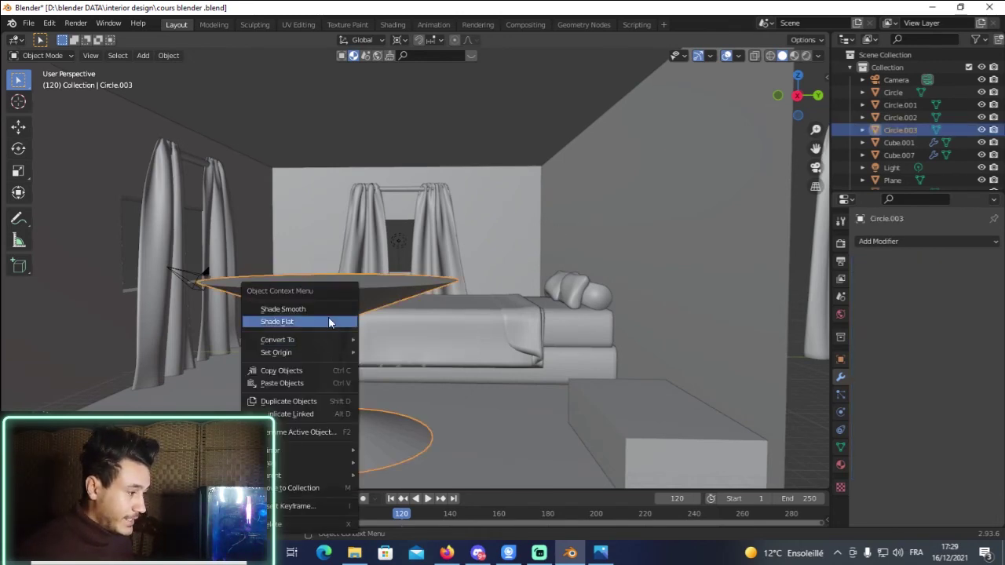
click(327, 316)
middle_drag(766, 134, 773, 149)
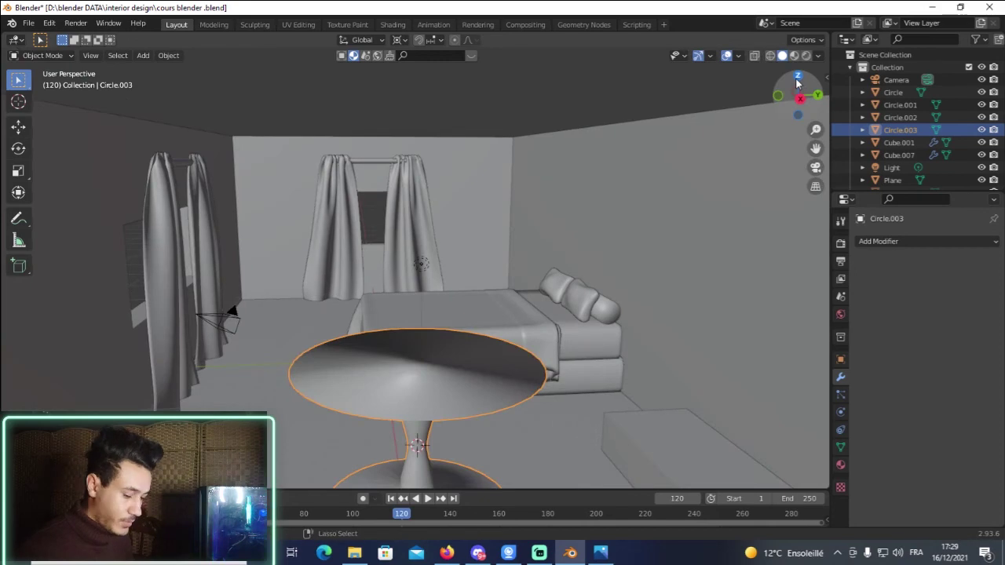
drag(797, 90, 611, 246)
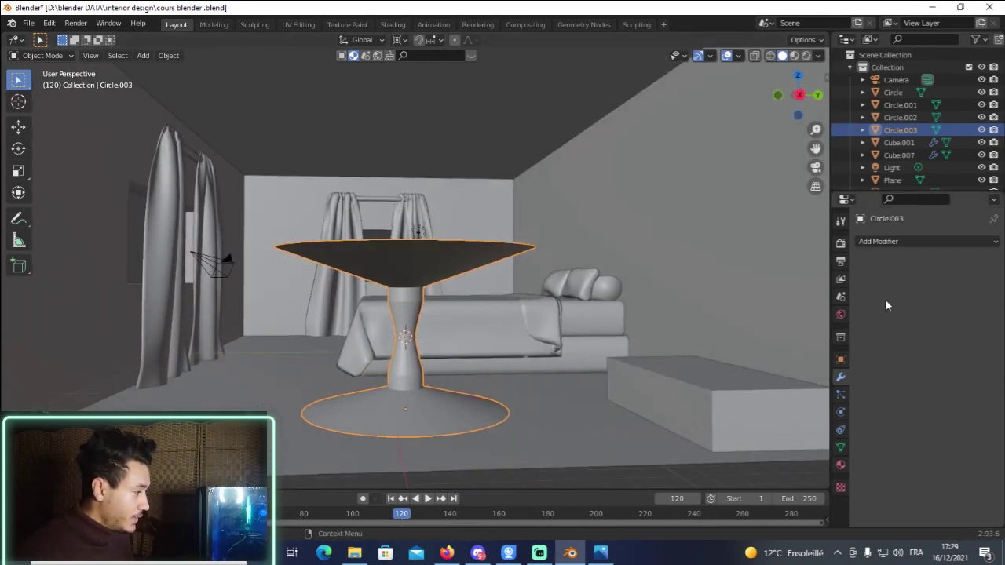
Try a Subdivision Surface modifier on the table, then undo it.
click(887, 241)
click(779, 468)
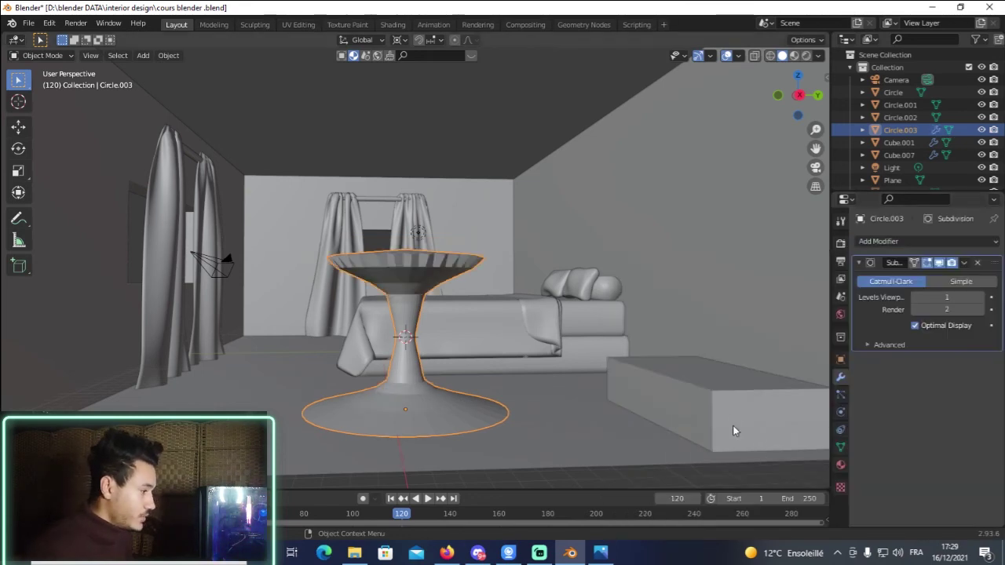
key(ctrl+z)
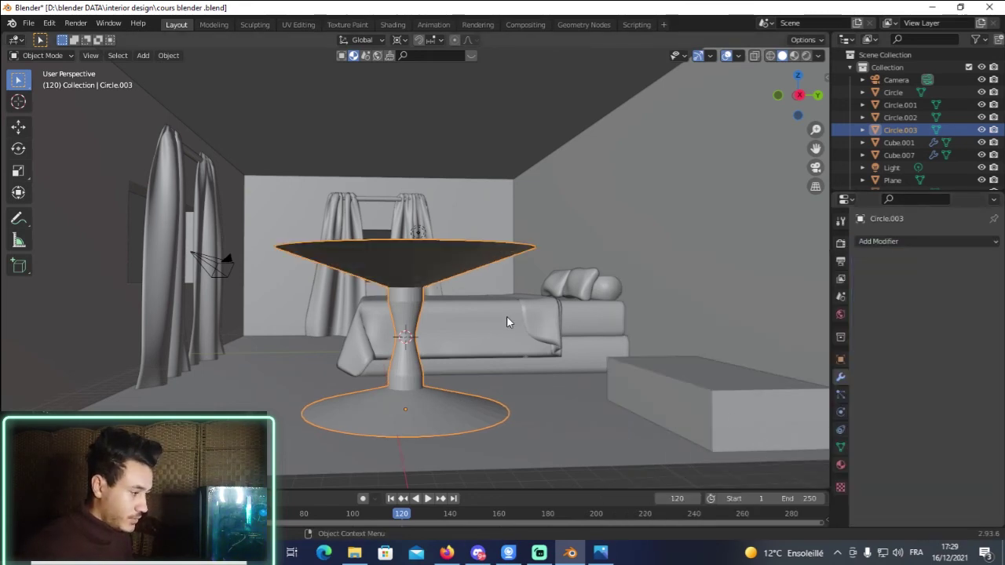
Select the tabletop face in face-select Edit Mode, then return to Object Mode.
key(Tab)
mouse_move(637, 260)
middle_down()
mouse_move(634, 196)
mouse_move(589, 275)
mouse_move(585, 267)
middle_up()
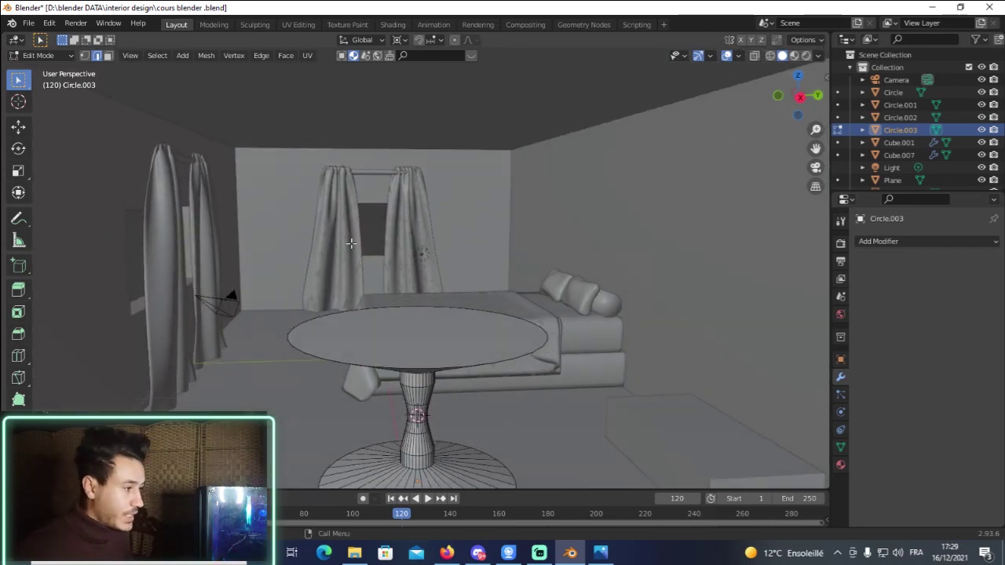
click(108, 57)
click(423, 336)
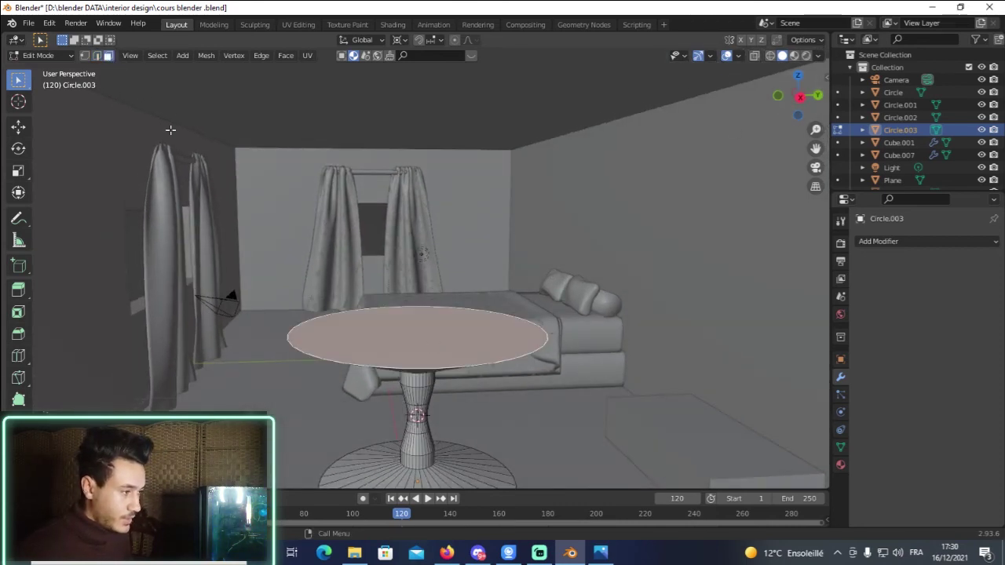
key(Tab)
scroll(448, 320, down, 2)
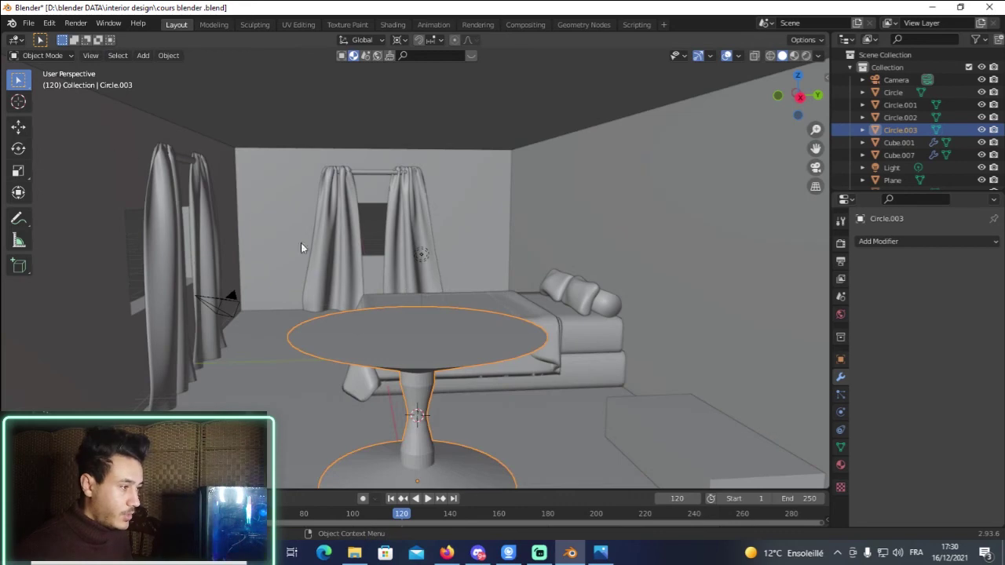
scroll(395, 308, down, 3)
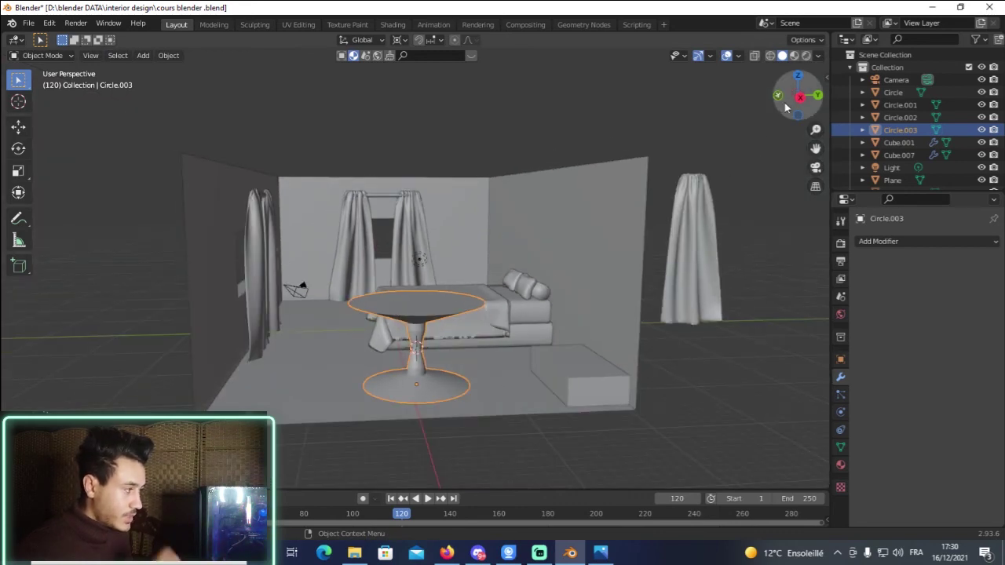
drag(798, 96, 793, 100)
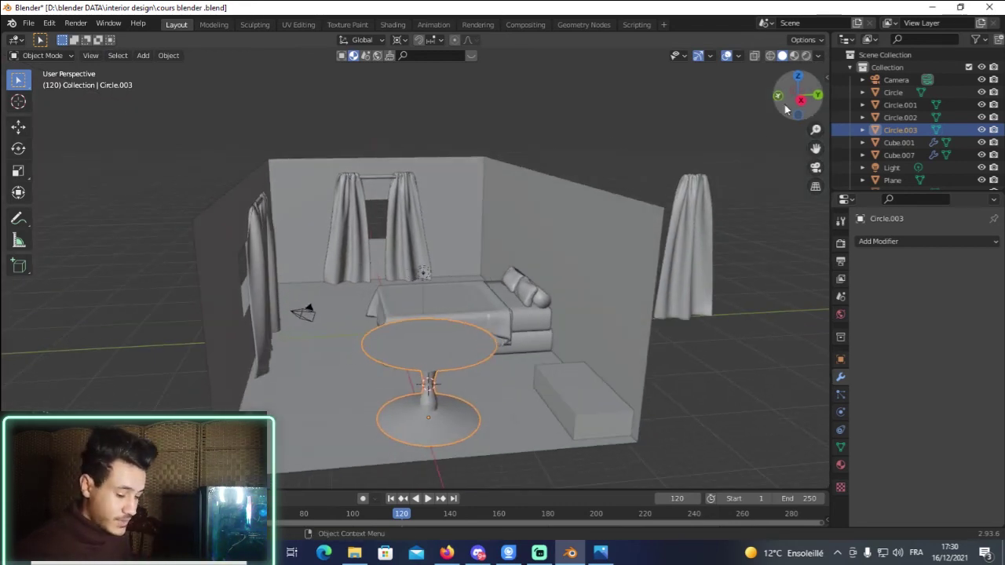
From top view, move the table along X and Y into the lower-left corner.
click(798, 76)
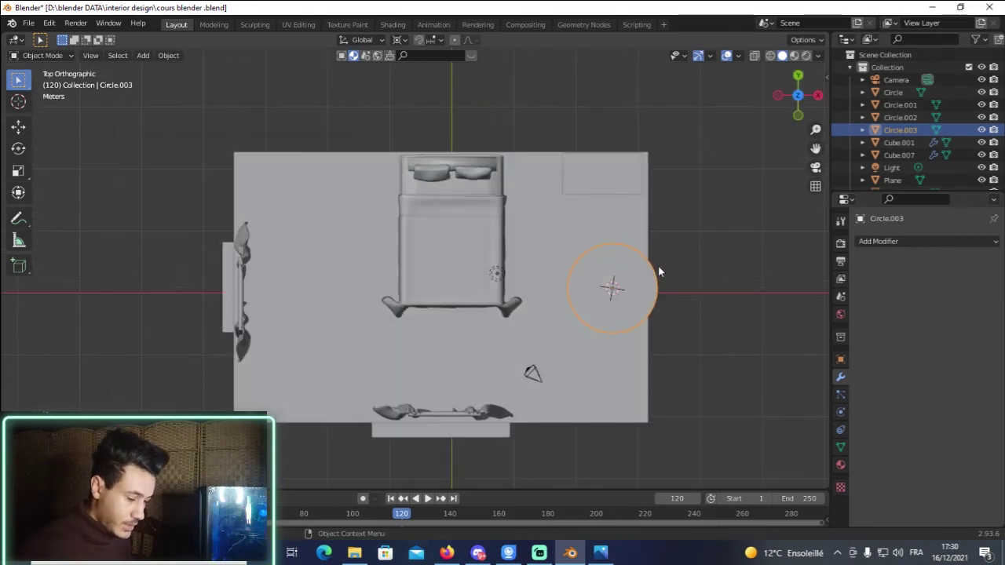
key(g)
key(x)
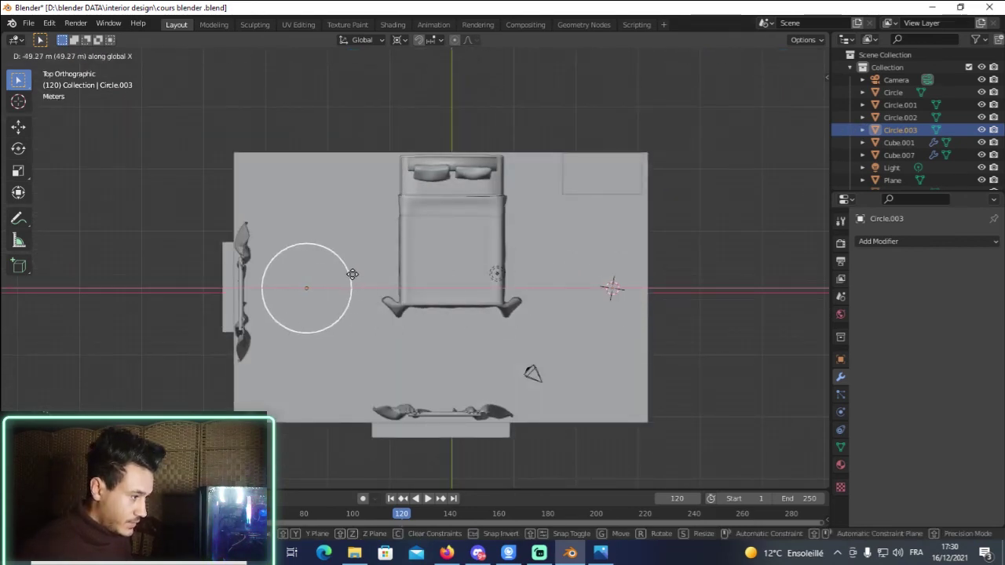
click(338, 274)
key(g)
key(y)
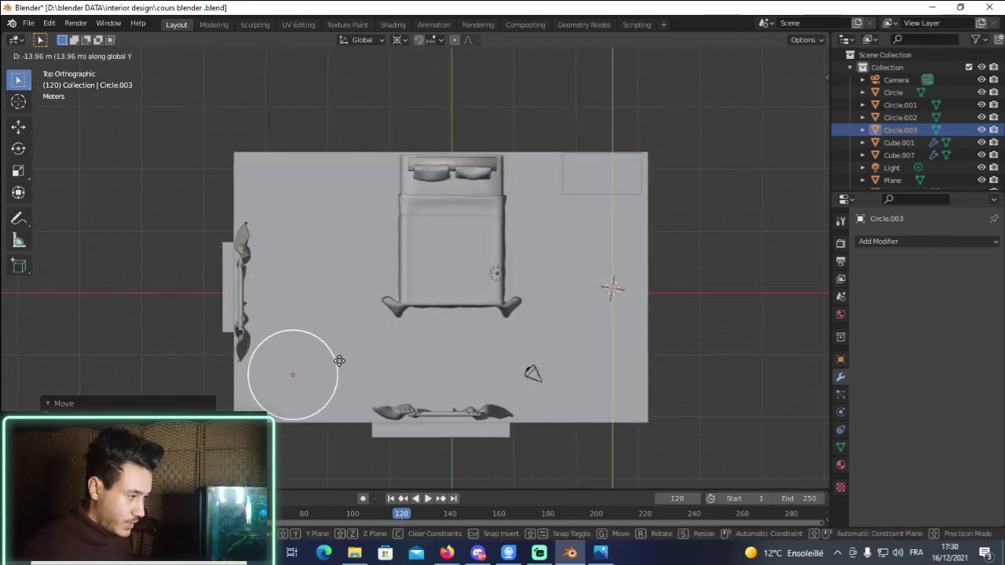
click(339, 361)
Lower the table along Z onto the floor and check it from the right view.
drag(798, 94, 785, 180)
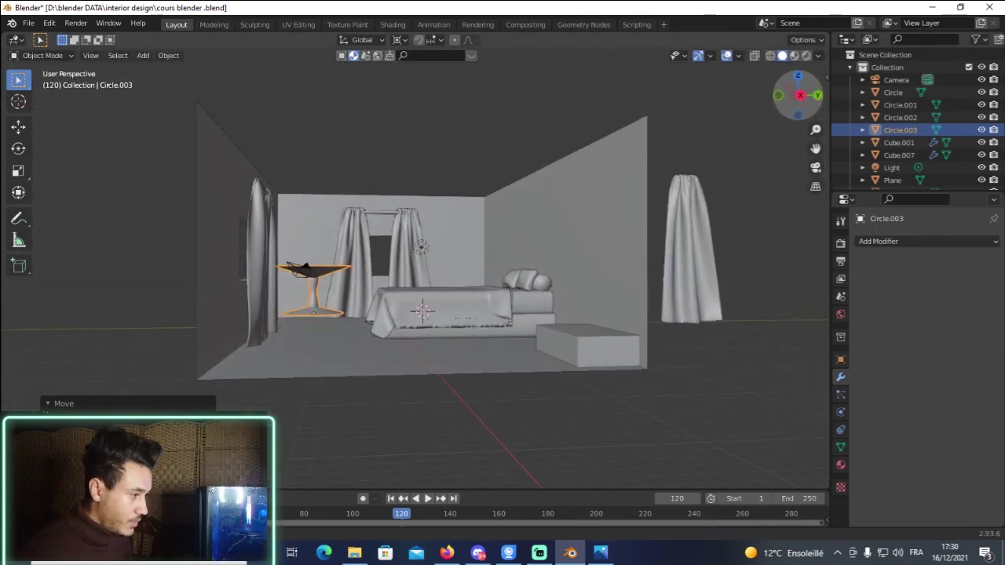
drag(798, 94, 794, 98)
key(g)
key(z)
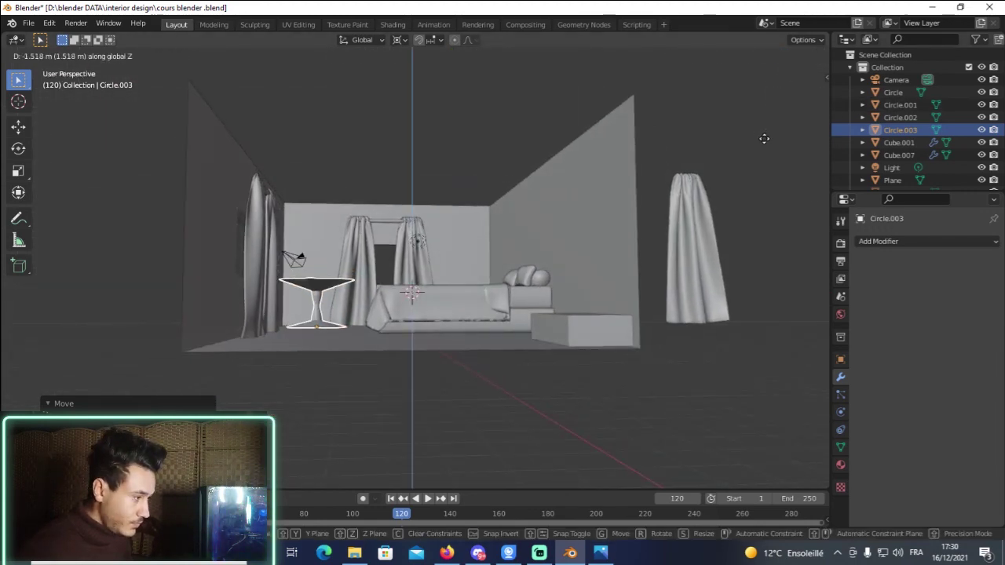
click(764, 138)
key(KP_3)
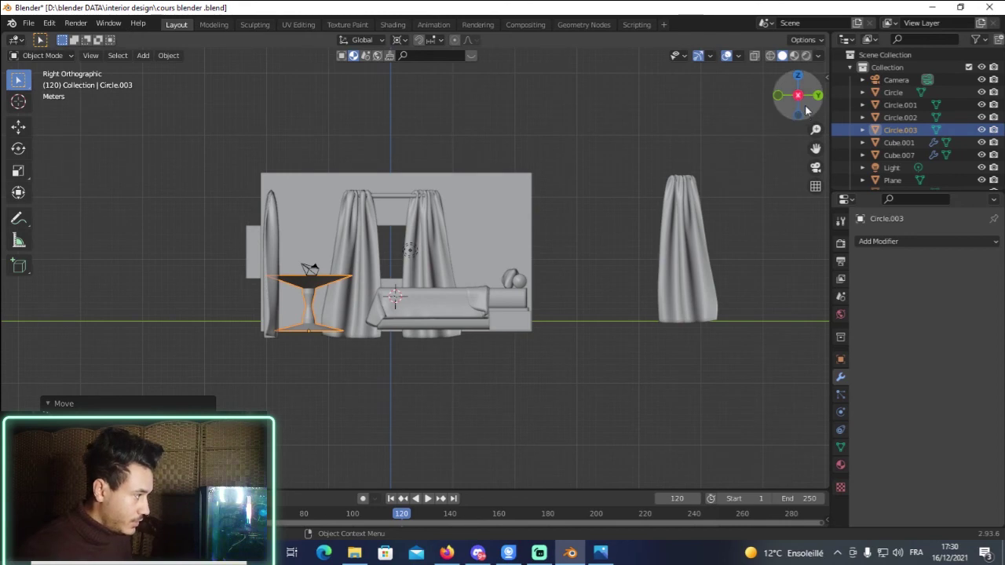
drag(806, 111, 789, 129)
scroll(457, 224, up, 3)
scroll(424, 238, up, 3)
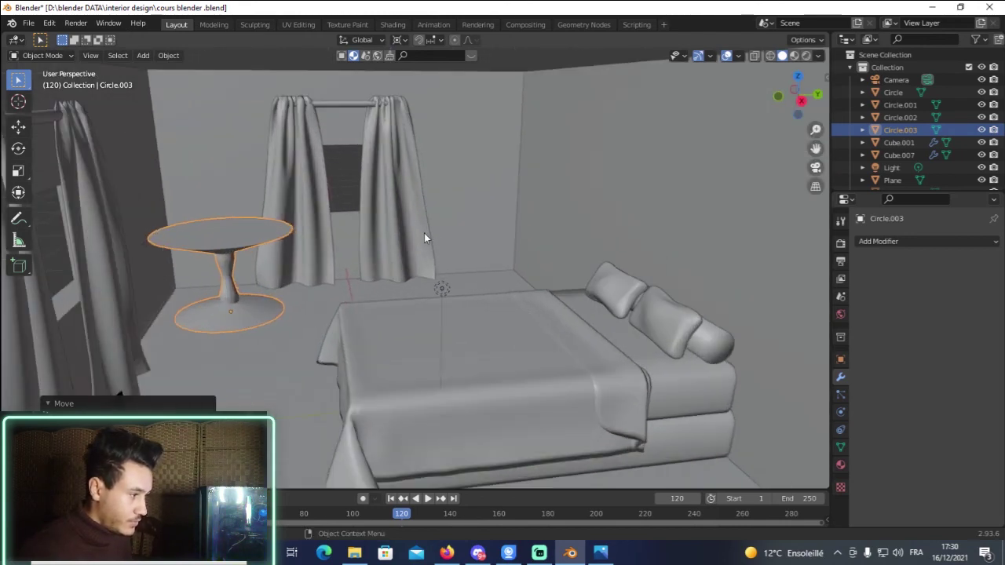
Separate the selected tabletop into its own object, Circle.004.
right_click(251, 238)
key(Escape)
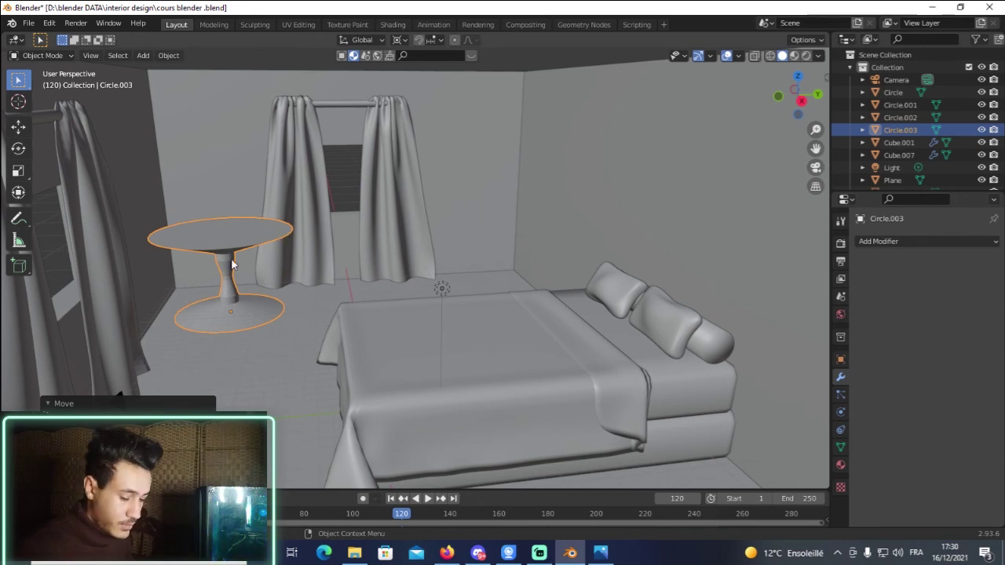
key(Tab)
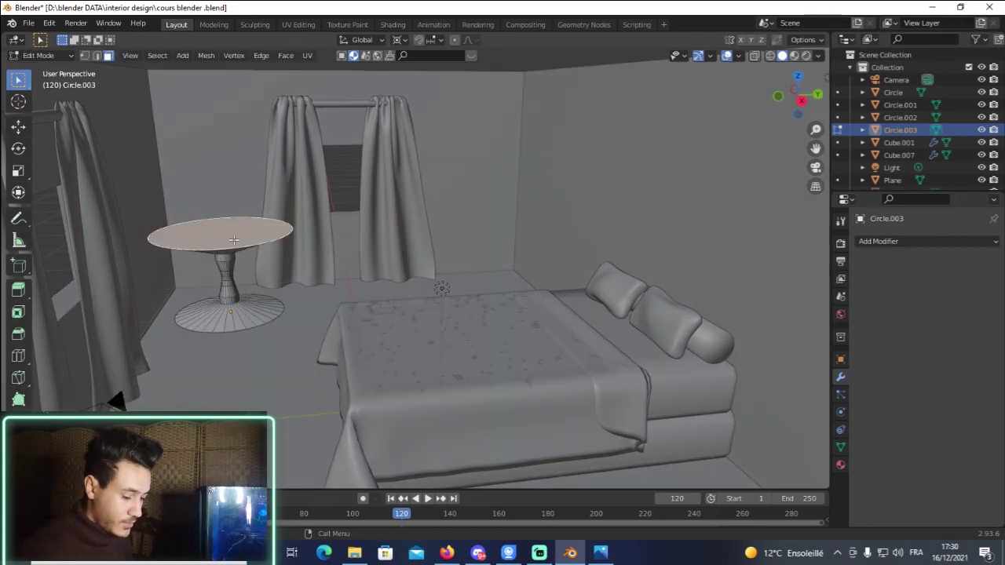
key(p)
click(234, 243)
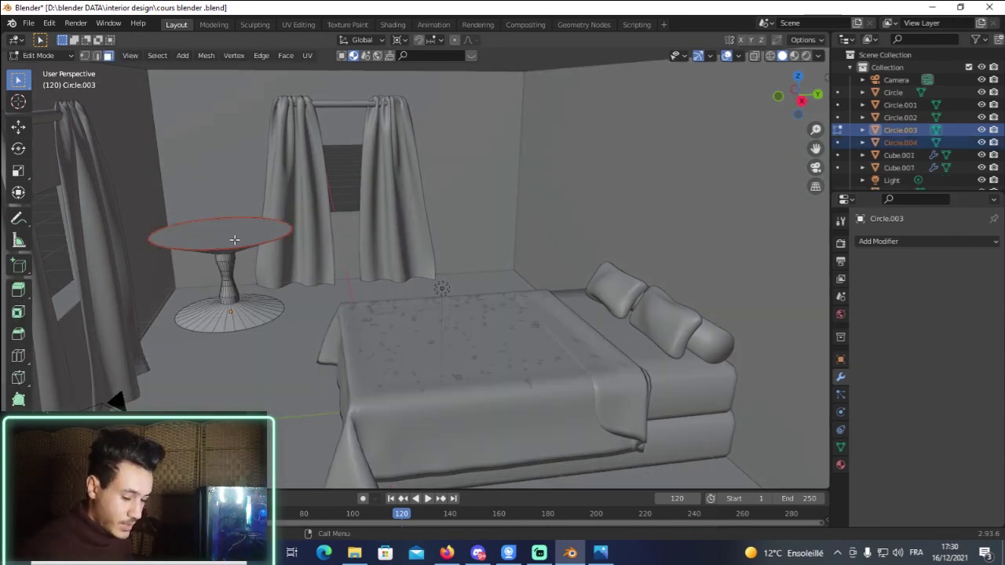
key(Tab)
Apply Shade Smooth to the table's pedestal.
click(235, 276)
click(225, 278)
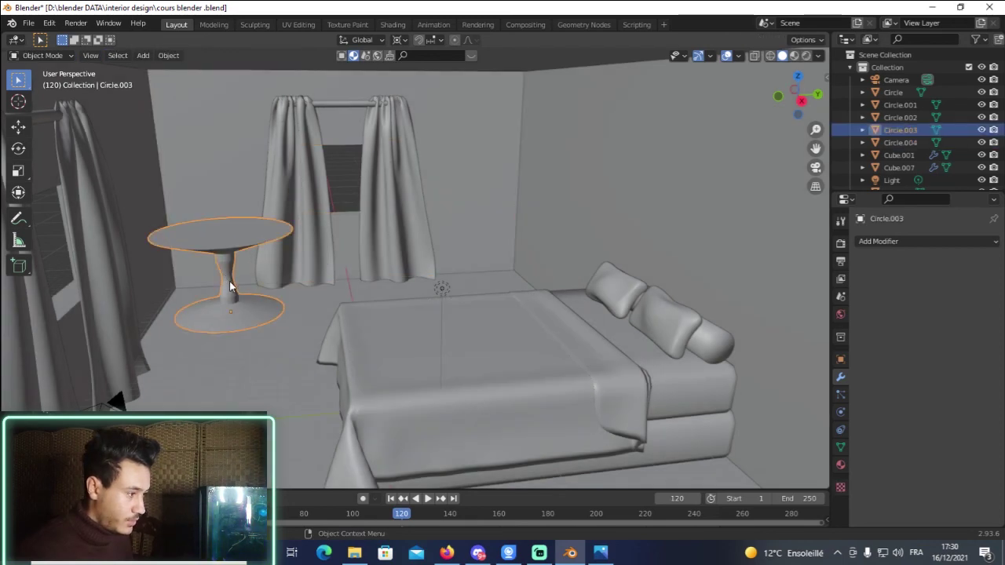
right_click(229, 281)
click(229, 283)
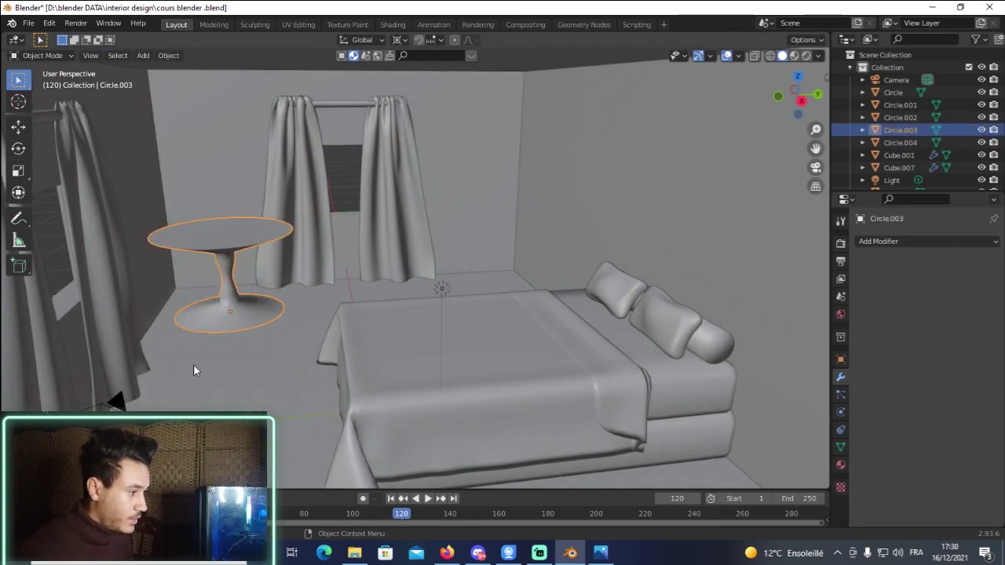
scroll(275, 294, down, 5)
click(173, 274)
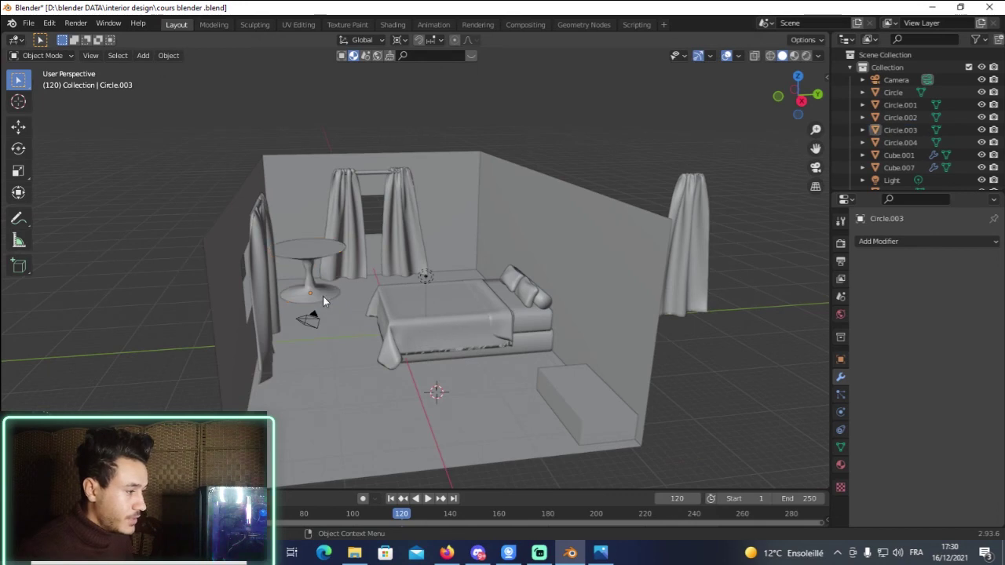
scroll(322, 296, up, 6)
click(196, 325)
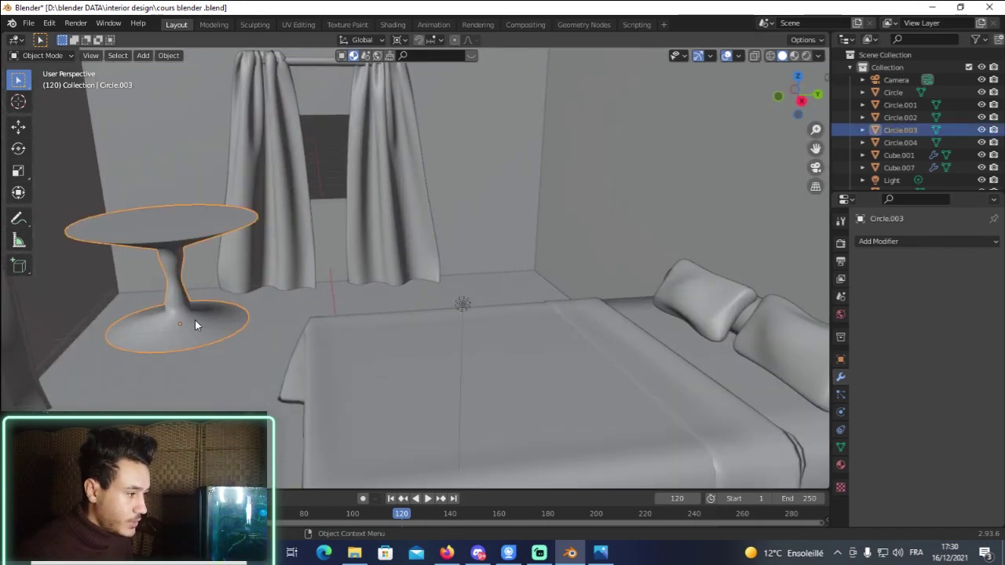
scroll(555, 216, down, 5)
click(173, 155)
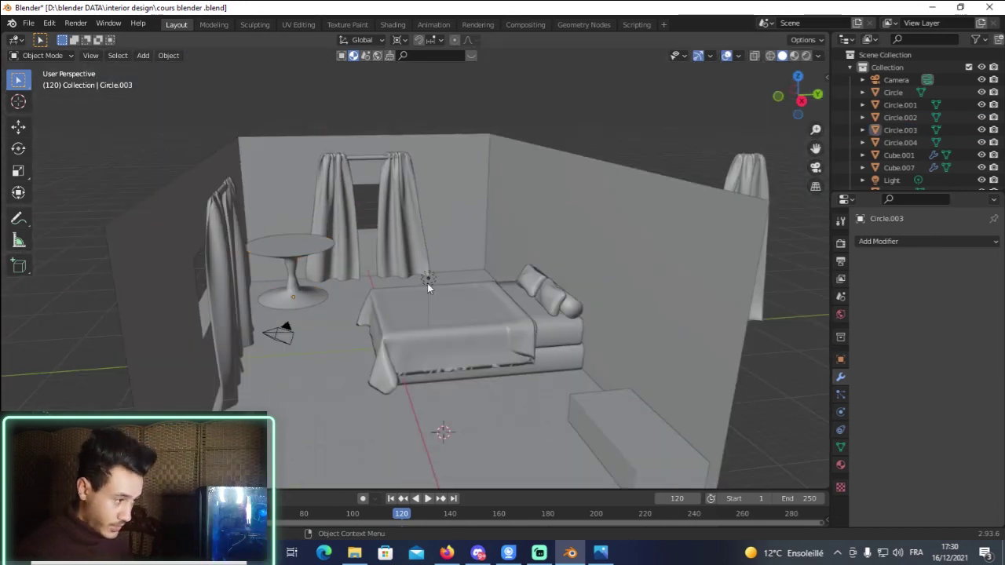
mouse_move(795, 100)
mouse_down()
mouse_move(816, 104)
mouse_move(793, 108)
mouse_up()
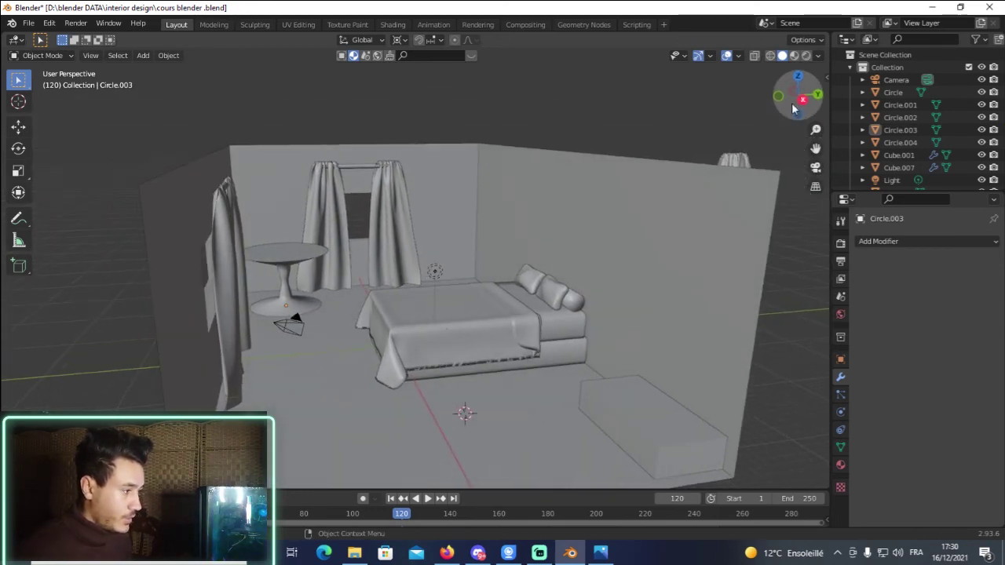